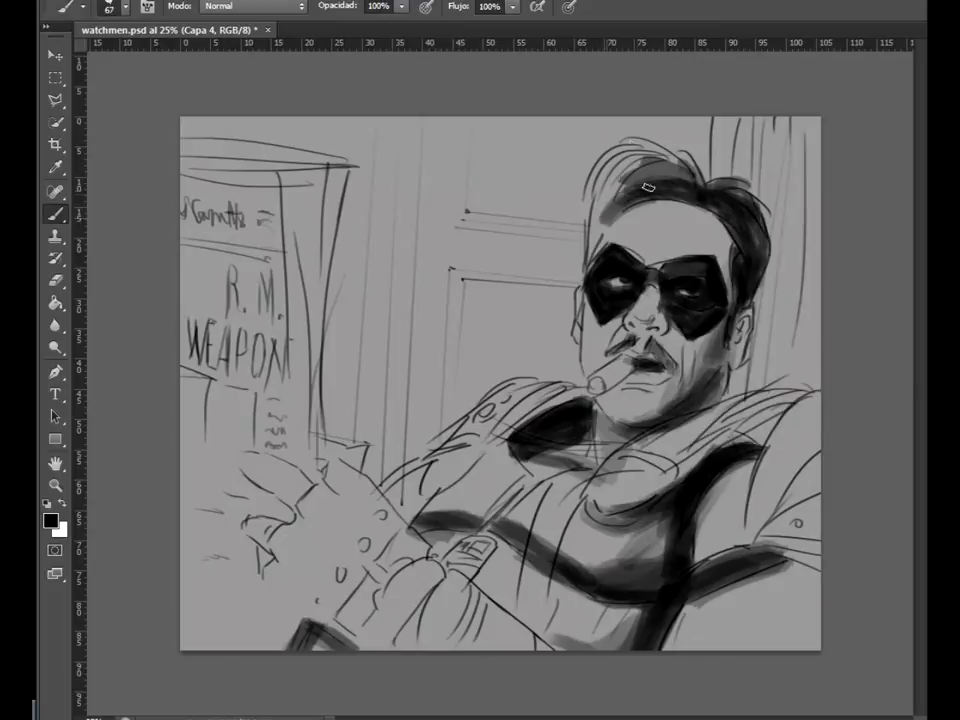
Fill in the man's hair with black and darken the folds of the armour on the shoulder and upper arm.
left_click_drag(675, 229, 660, 229)
key("Return")
key("bracketright")
key("bracketright")
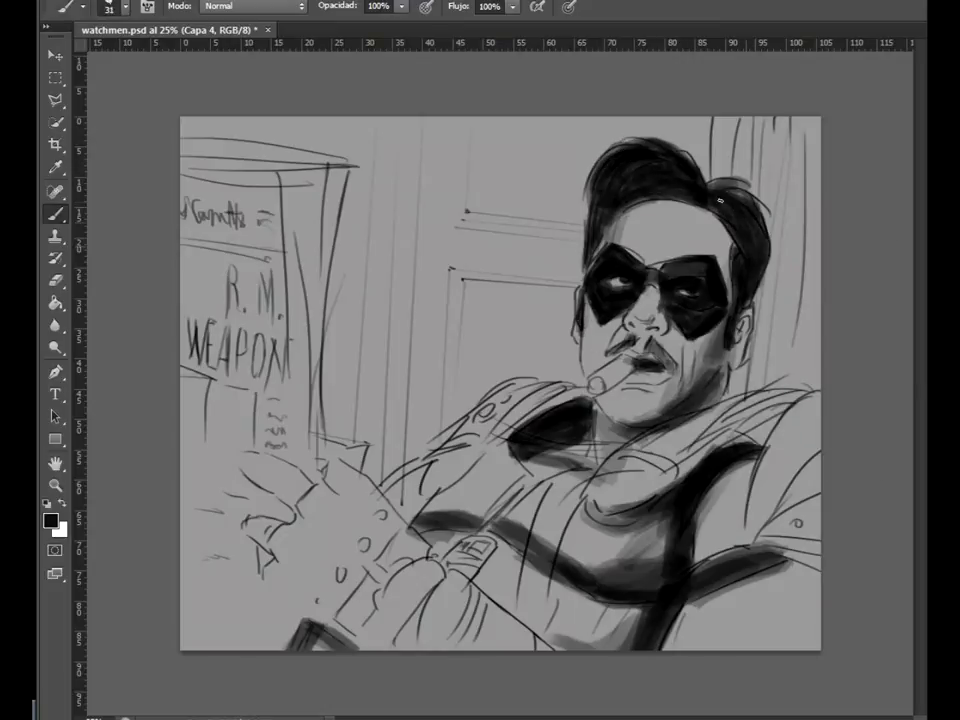
left_click_drag(810, 425, 745, 478)
left_click_drag(790, 541, 700, 555)
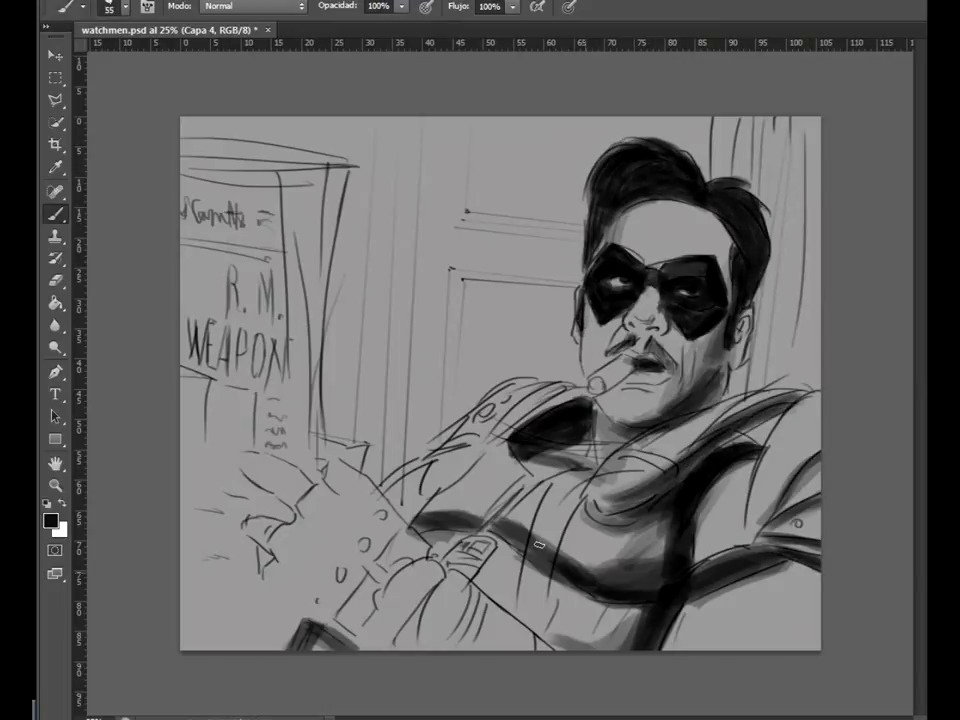
Paint the fingerless glove dark grey and block in the armoured vest with dark blue using a larger brush.
right_click(371, 353)
left_click_drag(420, 389, 450, 389)
key("Return")
mouse_move(360, 520)
left_mouse_down()
mouse_move(300, 560)
mouse_move(335, 573)
mouse_move(300, 540)
mouse_move(345, 515)
mouse_move(320, 560)
mouse_move(380, 536)
mouse_move(310, 545)
mouse_move(330, 590)
left_mouse_up()
left_click_drag(455, 458, 555, 392)
mouse_move(460, 640)
left_mouse_down()
mouse_move(520, 600)
mouse_move(611, 640)
mouse_move(560, 520)
mouse_move(680, 510)
left_mouse_up()
mouse_move(480, 480)
left_mouse_down()
mouse_move(493, 547)
mouse_move(632, 590)
mouse_move(652, 562)
mouse_move(432, 520)
mouse_move(428, 546)
mouse_move(543, 580)
mouse_move(640, 470)
left_mouse_up()
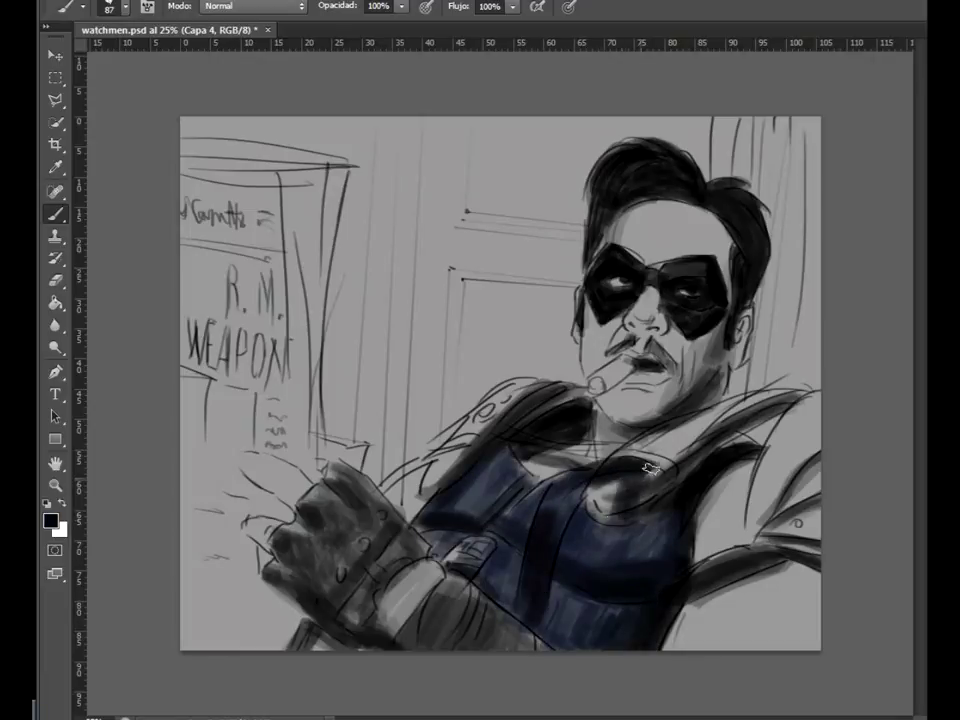
Darken the chest strap and paint the bare upper arm and forearm in orange-red skin tones.
left_click_drag(600, 530, 670, 468)
left_click_drag(680, 640, 810, 570)
left_click_drag(740, 470, 800, 640)
right_click(806, 523)
left_click_drag(806, 523, 800, 523)
key("Return")
Block in the lower face, neck and forehead with orange and pink skin tones.
left_click_drag(600, 420, 670, 500)
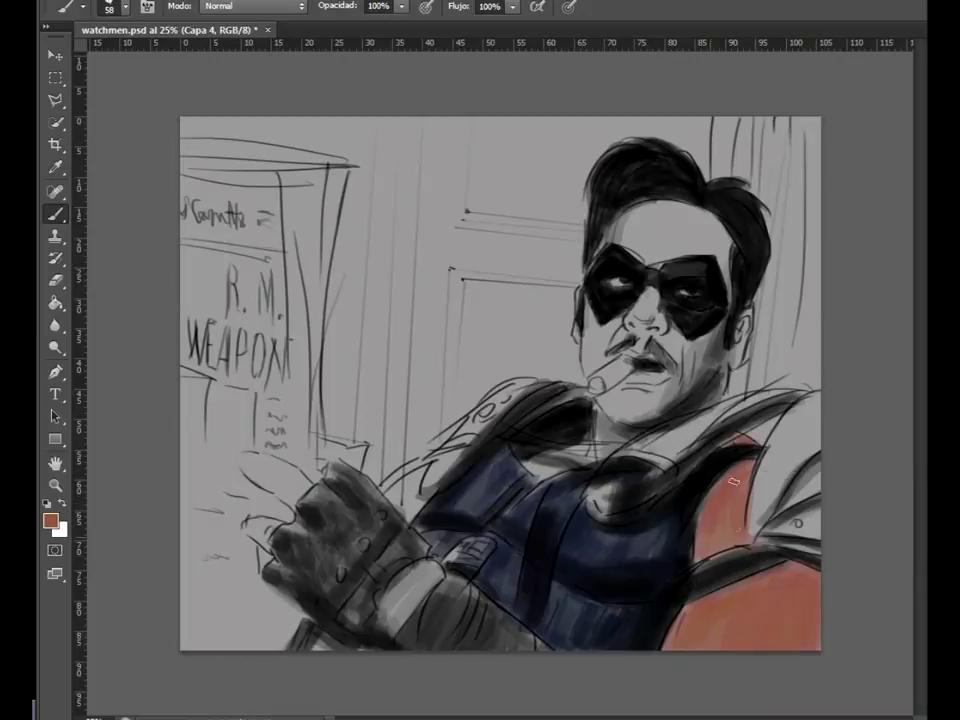
left_click_drag(620, 330, 650, 400)
left_click_drag(560, 440, 630, 470)
left_click_drag(600, 380, 700, 420)
left_click_drag(620, 230, 700, 215)
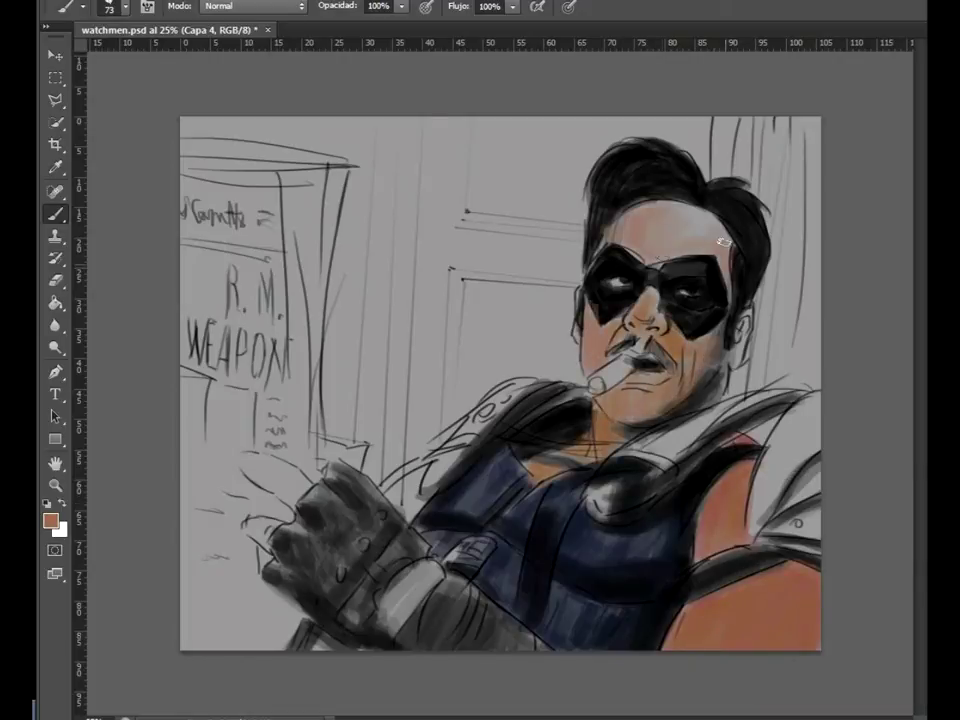
Extend the reddish skin tone over the rest of the forehead, the side of the face and the ear.
left_click(700, 230, "alt")
key("bracketright")
mouse_move(725, 300)
left_mouse_down()
mouse_move(729, 358)
mouse_move(749, 346)
left_mouse_up()
Paint the exposed fingers and wrist in reddish skin tones with a smaller brush.
right_click(749, 346)
left_click_drag(800, 519, 782, 519)
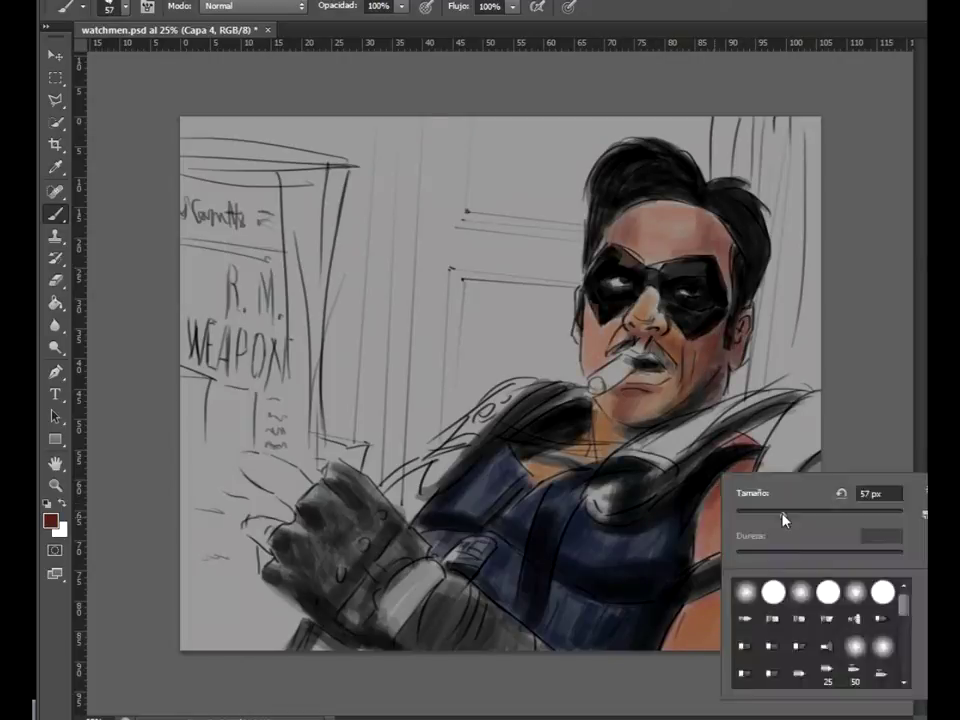
key("Return")
left_click(640, 400, "alt")
left_click_drag(240, 455, 300, 480)
left_click_drag(245, 520, 275, 530)
left_click_drag(390, 590, 430, 570)
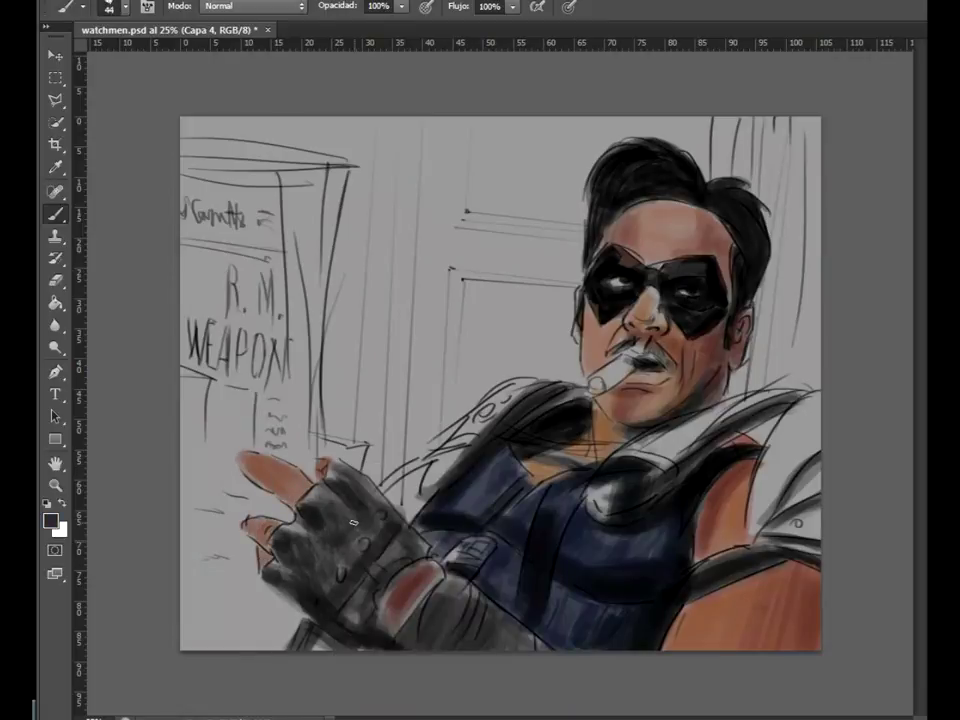
Repaint the glove and its cuff with dark blue and black shading.
left_click(330, 540, "alt")
mouse_move(328, 462)
left_mouse_down()
mouse_move(365, 485)
mouse_move(345, 480)
mouse_move(390, 485)
mouse_move(280, 505)
mouse_move(315, 520)
left_mouse_up()
key("bracketleft")
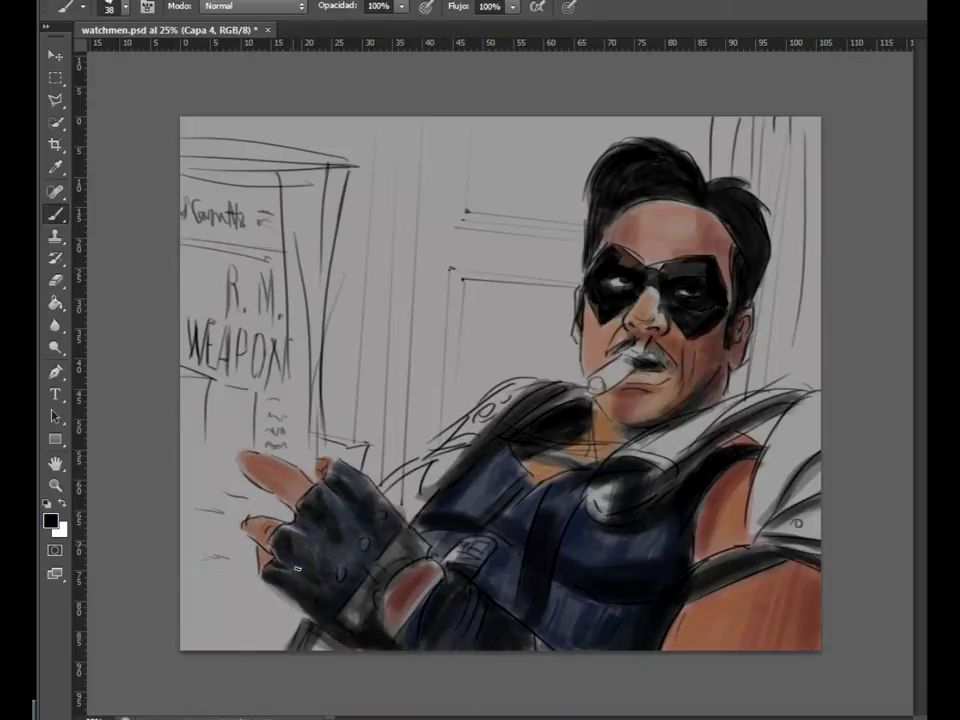
Paint both shoulder pads and their straps dark blue with a larger brush.
key("bracketright")
key("bracketright")
key("bracketright")
left_click_drag(560, 395, 440, 430)
mouse_move(600, 390)
left_mouse_down()
mouse_move(460, 420)
mouse_move(400, 470)
left_mouse_up()
Add light grey highlights to the glove's knuckles and cuff, and refine their edges with black.
left_click(403, 560, "alt")
mouse_move(403, 560)
left_mouse_down()
mouse_move(320, 455)
mouse_move(285, 440)
mouse_move(300, 430)
left_mouse_up()
right_click(342, 518, "alt+shift")
key("bracketleft")
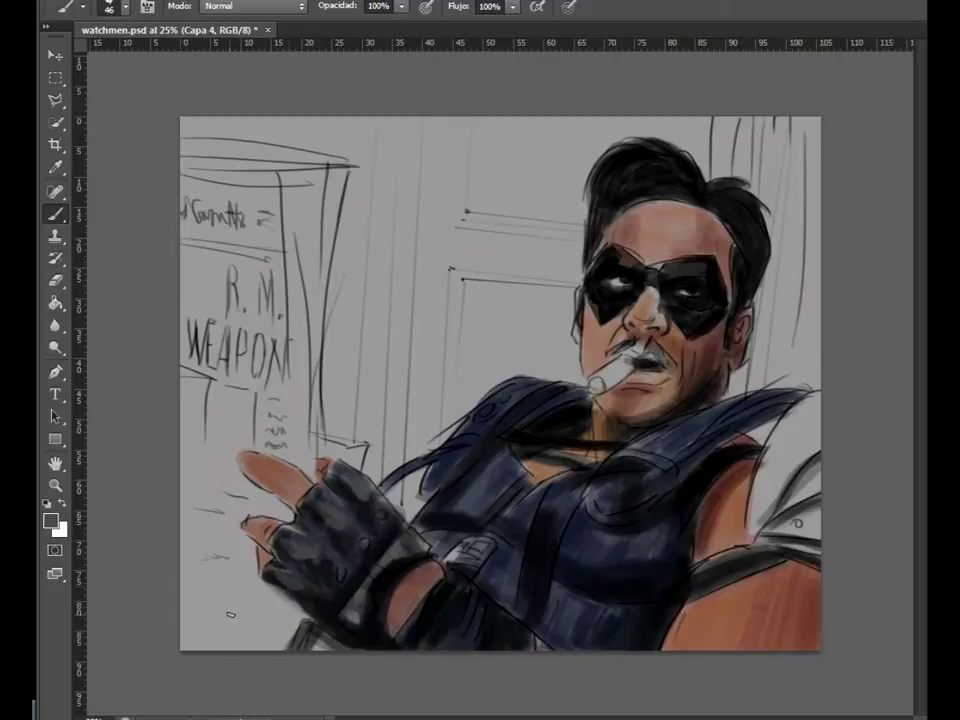
mouse_move(330, 490)
left_mouse_down()
mouse_move(345, 505)
mouse_move(320, 535)
mouse_move(372, 576)
left_mouse_up()
left_click(370, 572, "alt")
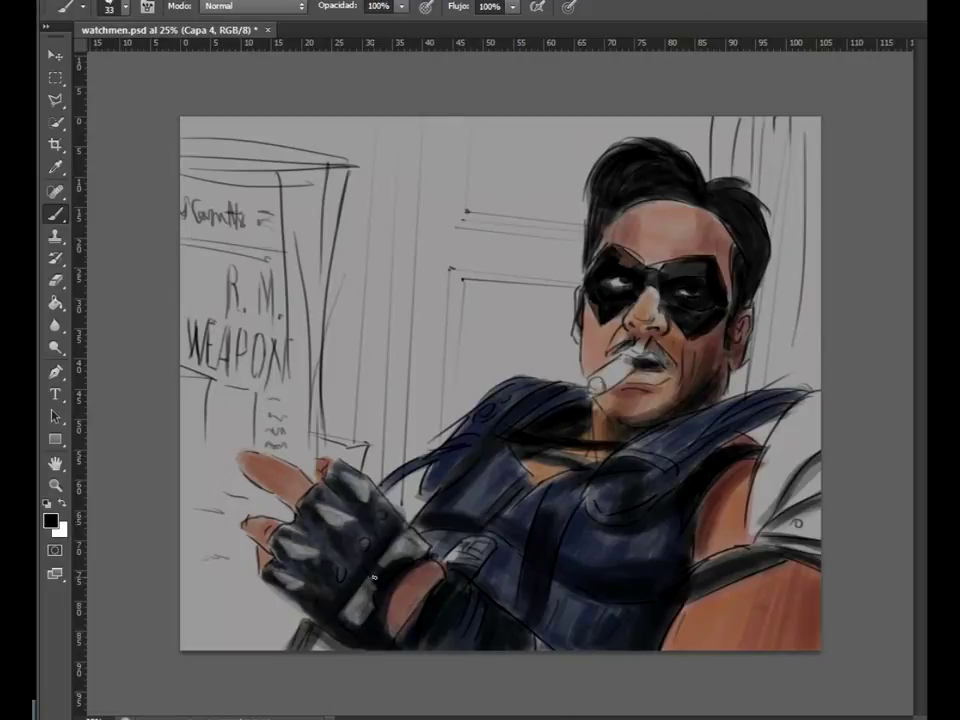
Paint the shape behind the shoulder magenta pink and darken the armband with black.
left_click_drag(800, 405, 785, 525)
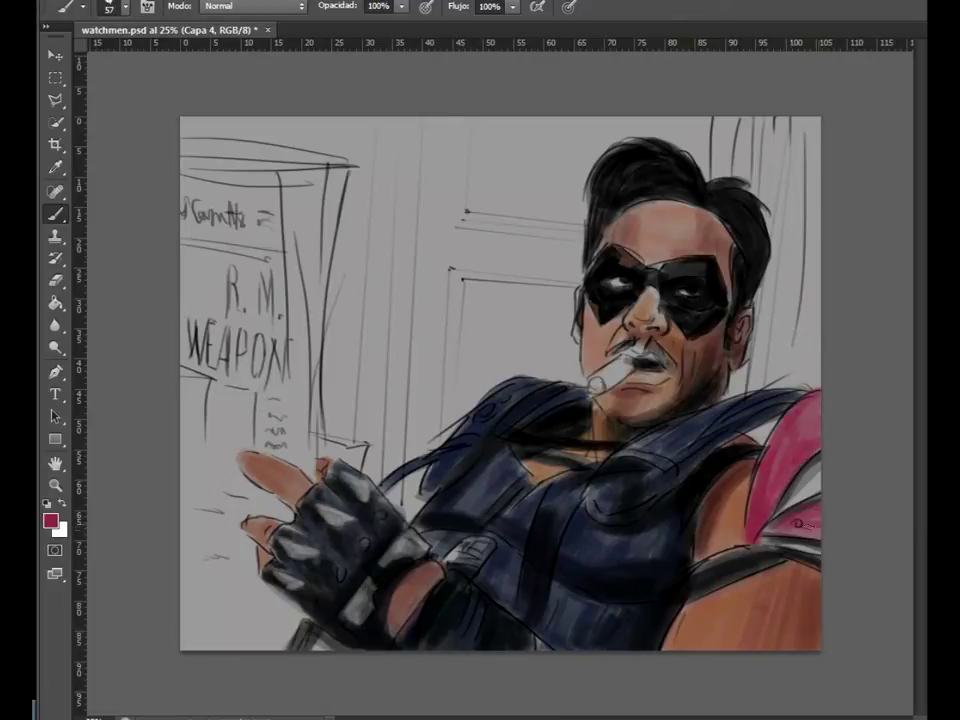
left_click(823, 576, "alt")
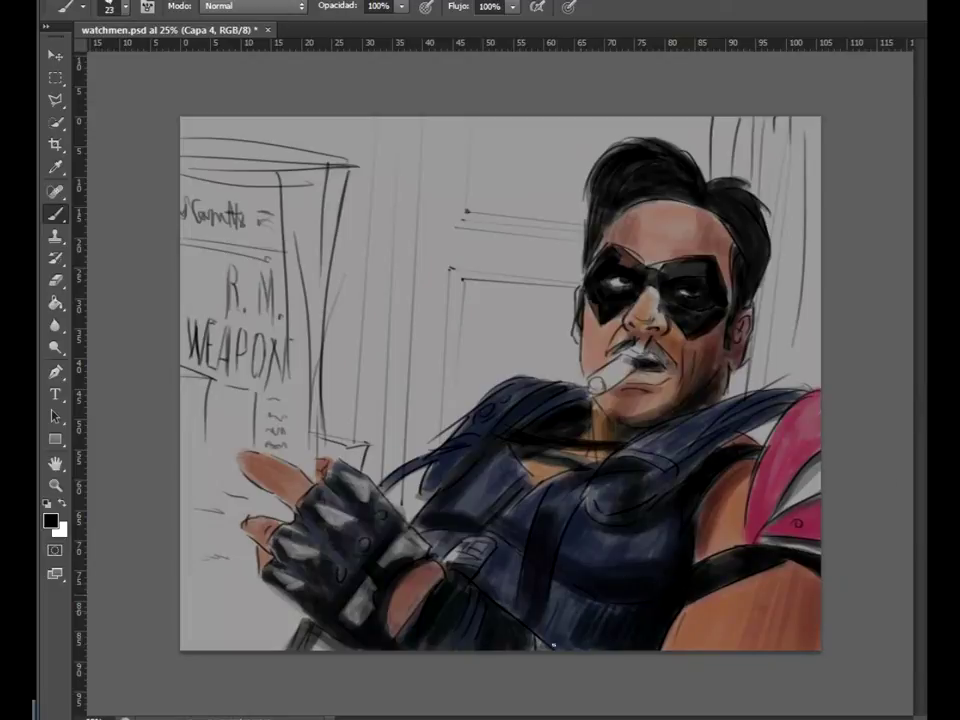
Hatch the blue vest with thin black strokes and deepen the shadows around the shoulder pads and collar.
key("bracketleft")
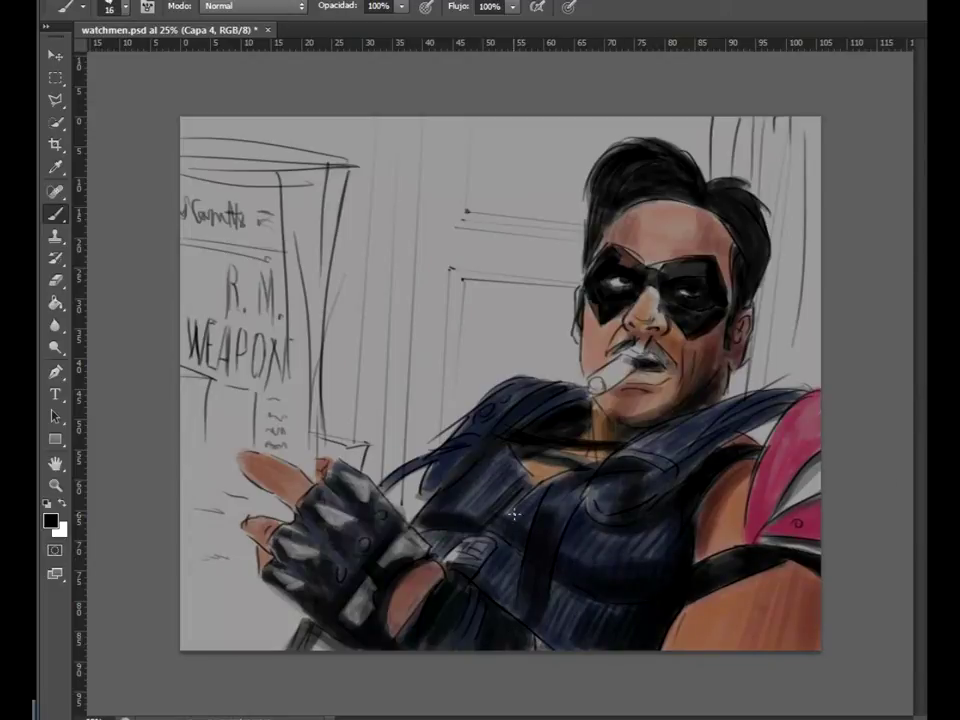
key("bracketright")
key("bracketright")
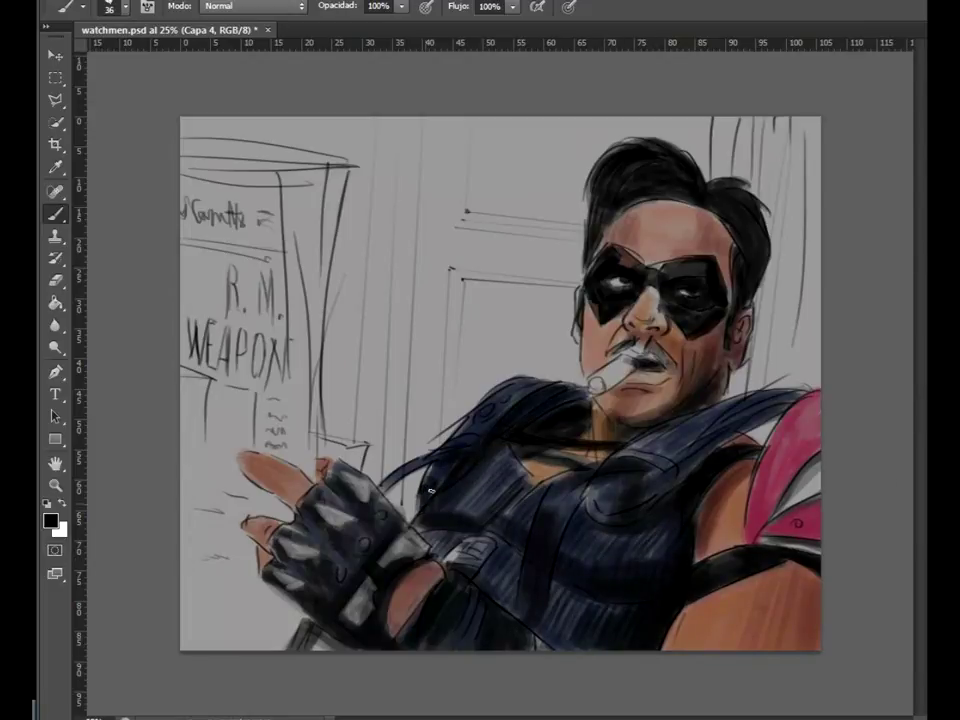
mouse_move(560, 470)
left_mouse_down()
mouse_move(608, 512)
mouse_move(631, 447)
left_mouse_up()
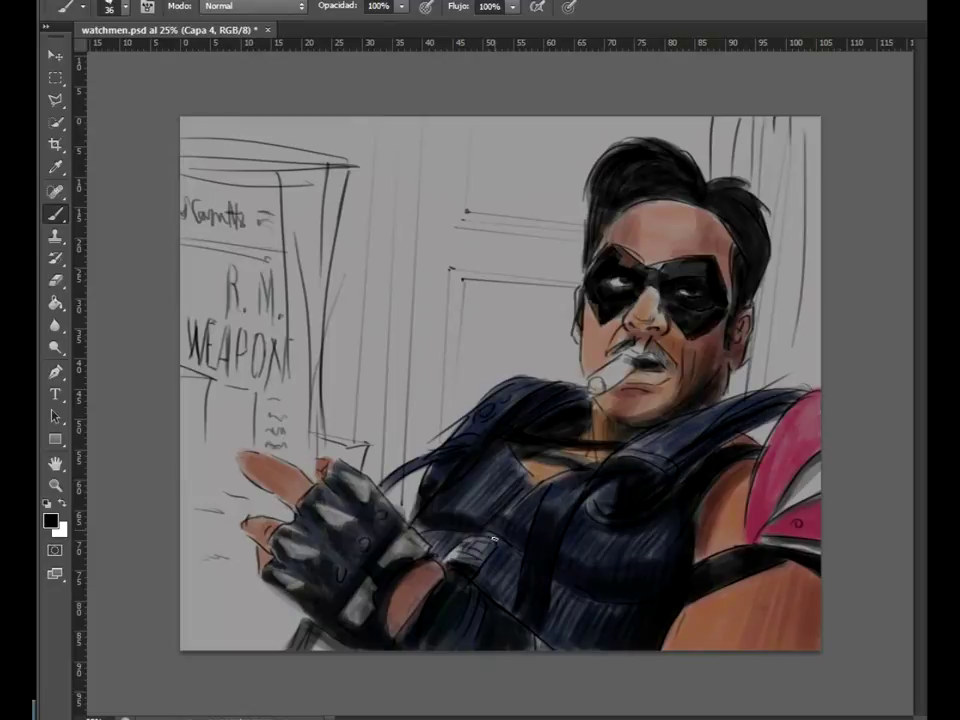
key("bracketleft")
left_click_drag(480, 400, 454, 505)
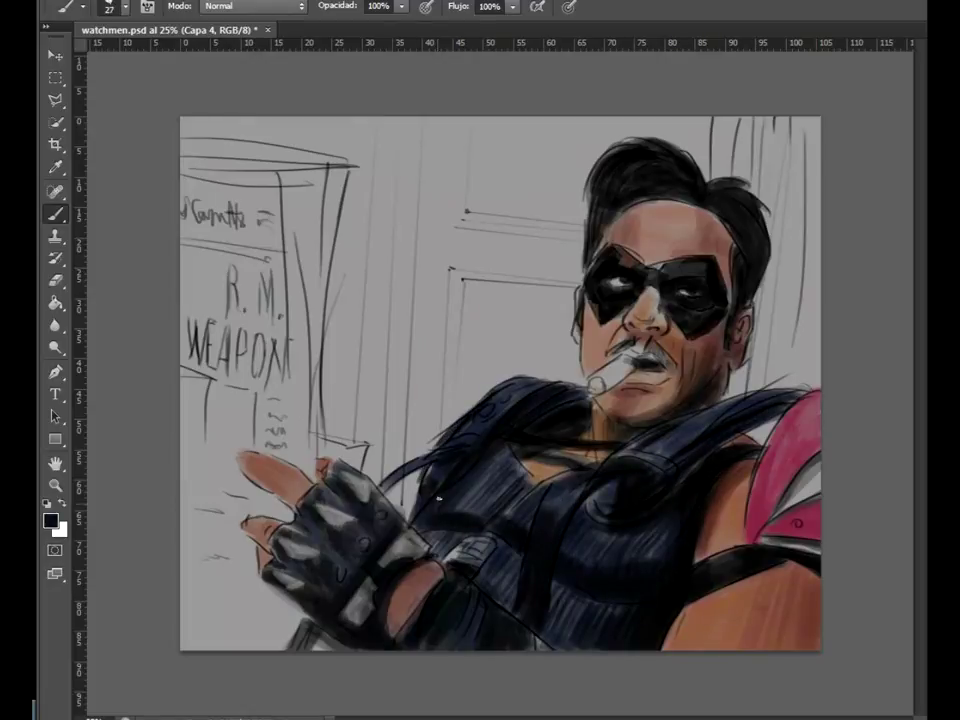
Paint the lips mauve and blend light pink tones into the forehead.
left_click_drag(640, 350, 665, 380)
left_click(655, 285, "alt")
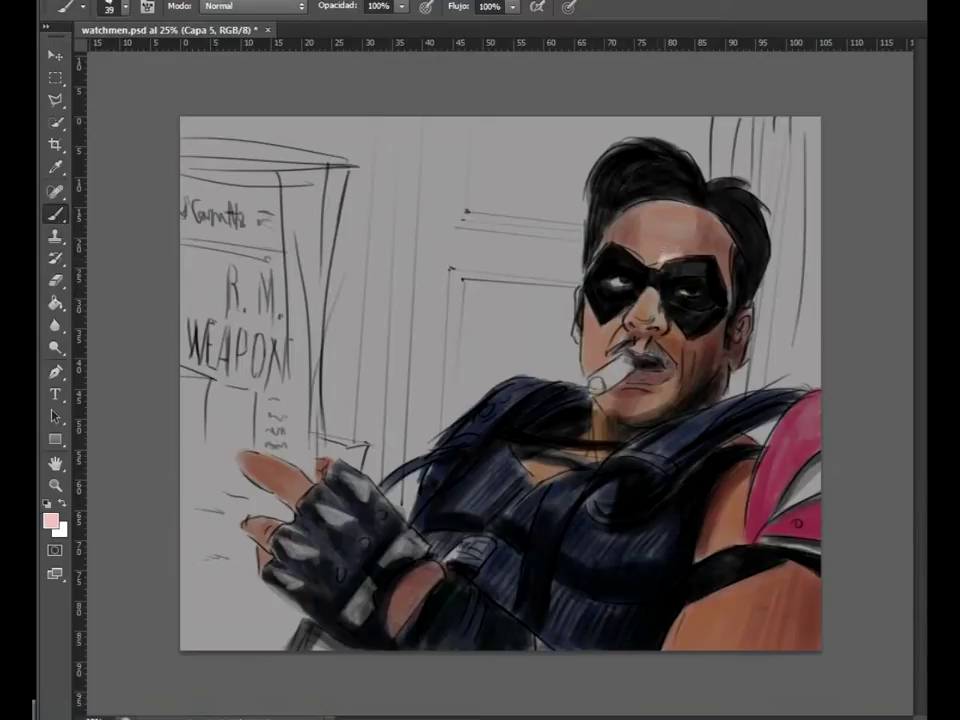
left_click_drag(690, 245, 640, 225)
right_click(665, 305)
left_click_drag(720, 343, 705, 343)
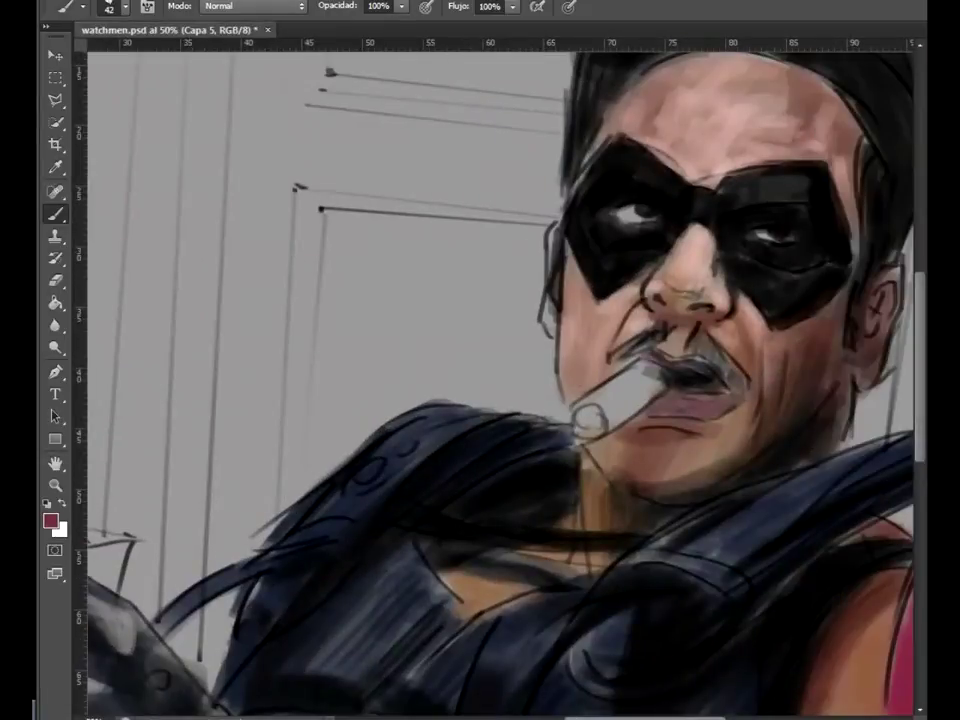
Shade the nose with dark red and purple tones using a 25 px brush.
right_click(760, 312)
left_click_drag(812, 377, 795, 377)
key("Return")
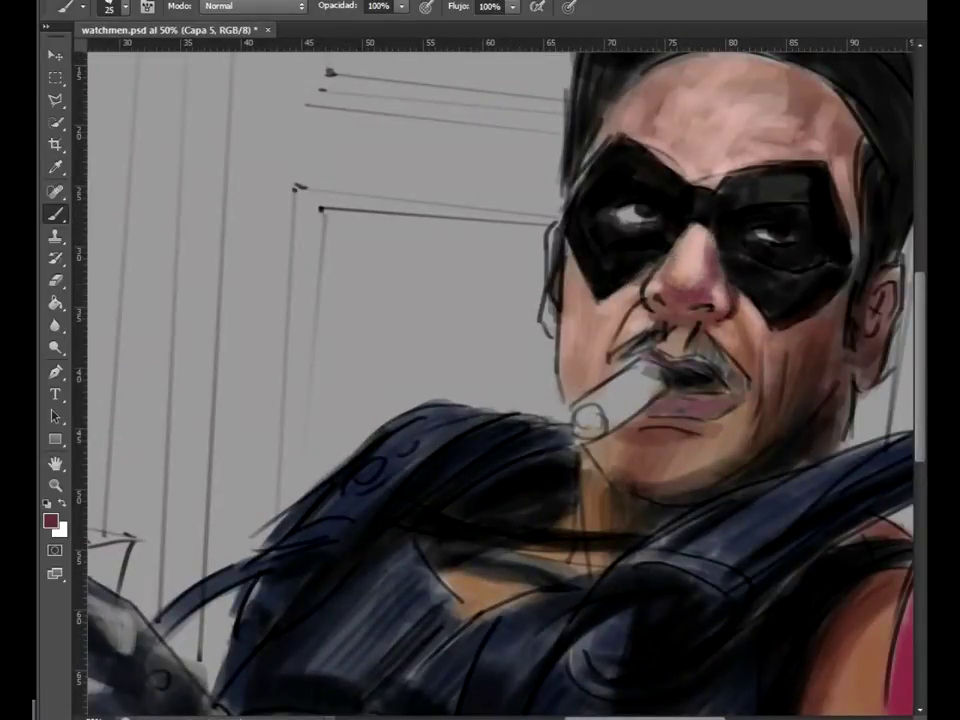
left_click(530, 200, "alt")
left_click(470, 235, "alt")
left_click(450, 265, "alt")
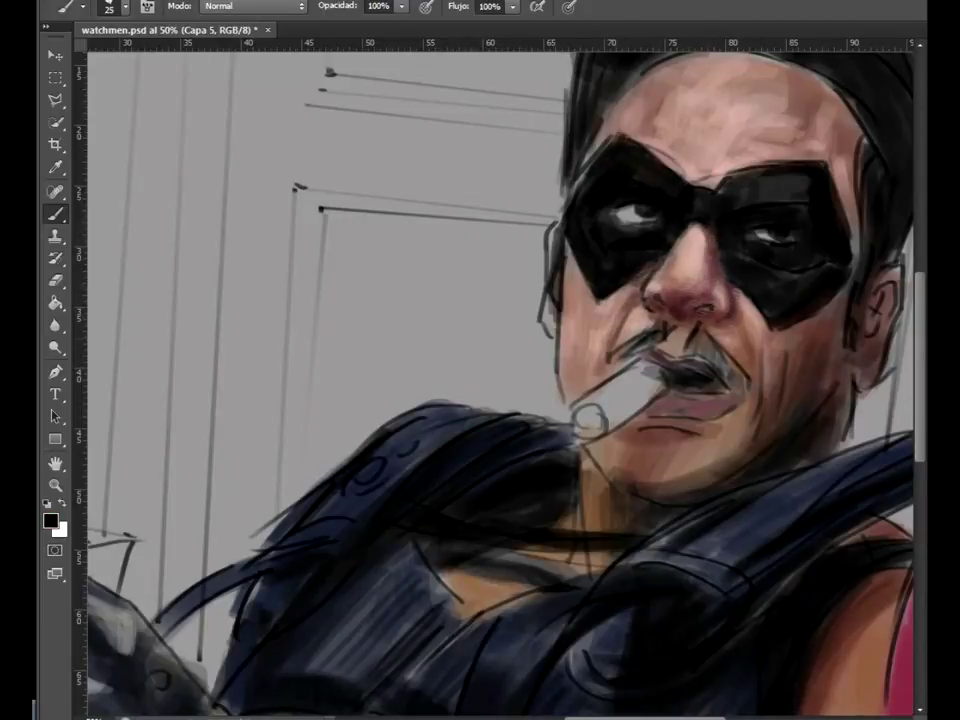
Define the nostrils with black and blend the skin tones of the nose with a smaller brush.
right_click(708, 312)
key("Return")
right_click(672, 312)
left_click(696, 256, "alt")
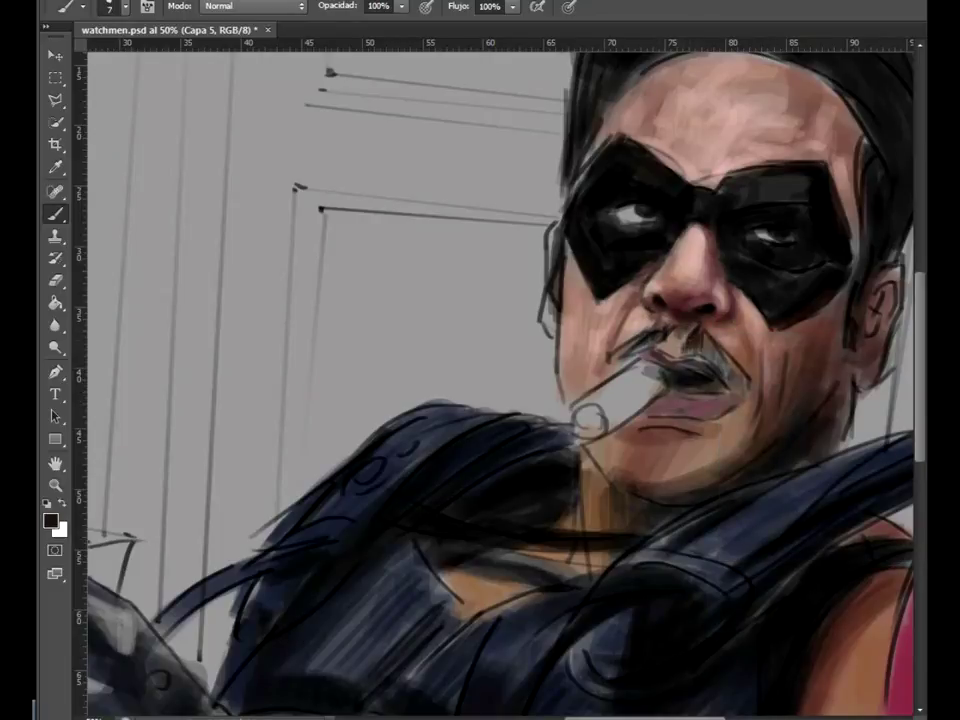
Paint the moustache in dark brown strokes and smooth the skin around it.
right_click(672, 318)
key("Return")
left_click(593, 320, "alt")
left_click_drag(600, 320, 672, 304)
left_click(560, 280, "alt")
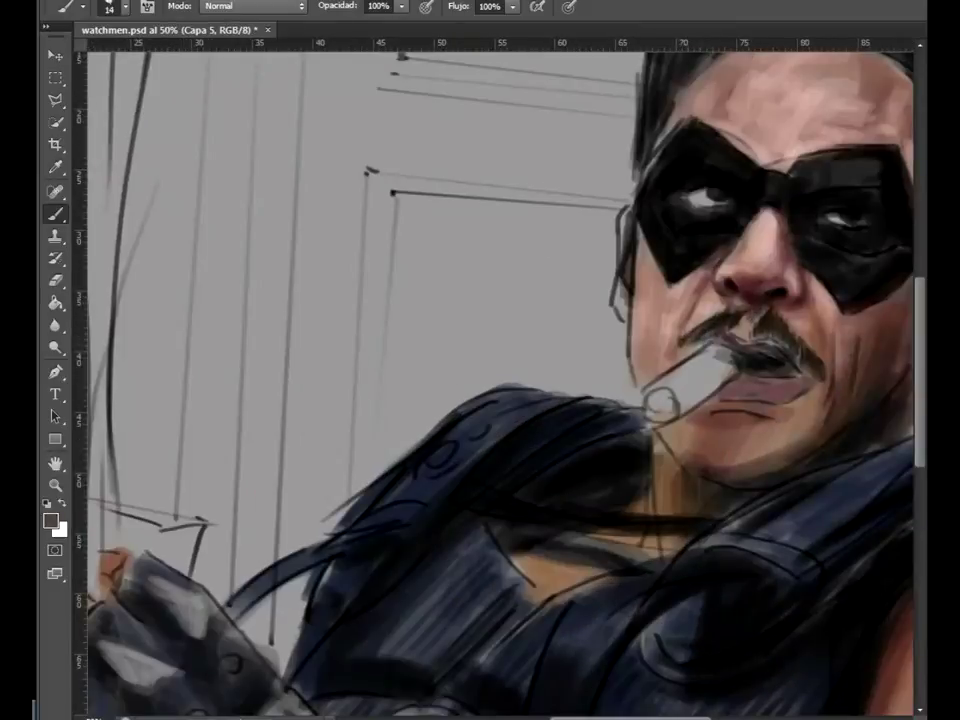
Touch up the nostril and draw fine black moustache hairs with an 8 px brush.
left_click(782, 290, "alt")
left_click_drag(778, 292, 796, 286)
right_click(742, 310)
type("8")
key("Return")
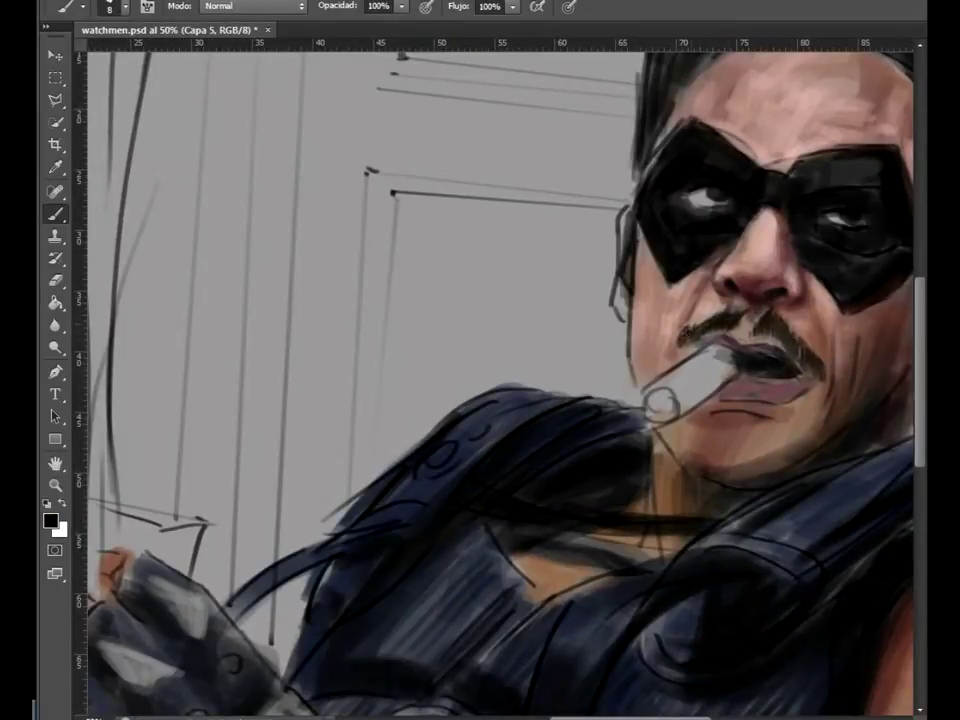
Add pale pink highlights to the skin above the mouth and to the lips.
left_click(600, 268, "alt")
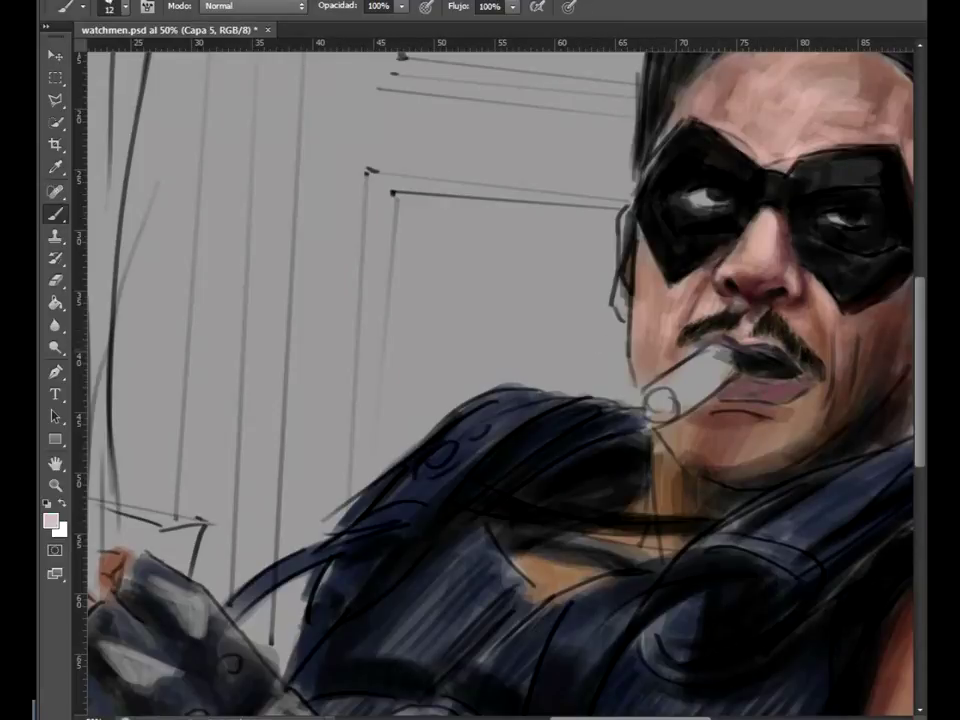
key("bracketright")
key("bracketright")
key("bracketright")
key("bracketright")
key("bracketright")
key("bracketright")
key("bracketright")
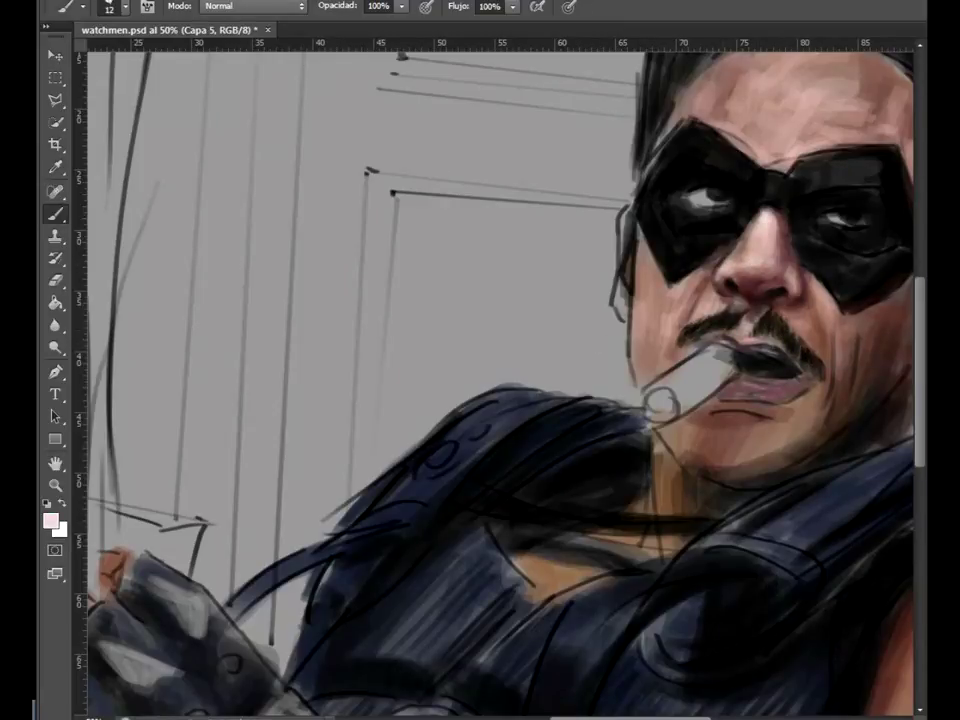
Blend brownish-pink skin tones over the cheek, jaw and chin.
left_click(655, 300, "alt")
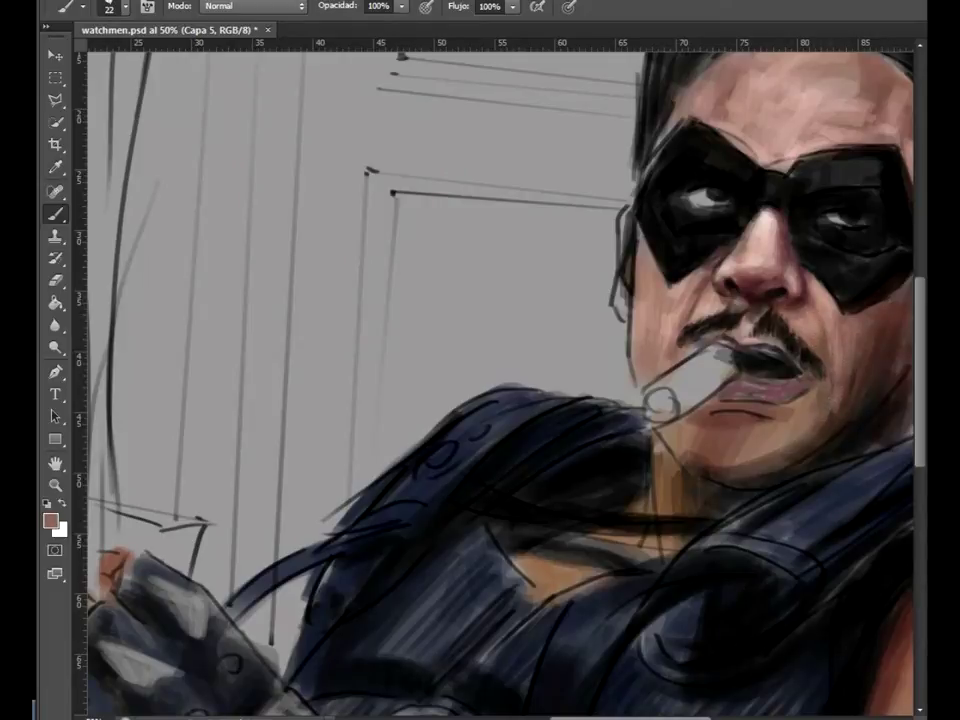
key("ctrl+minus")
right_click(765, 364)
key("Return")
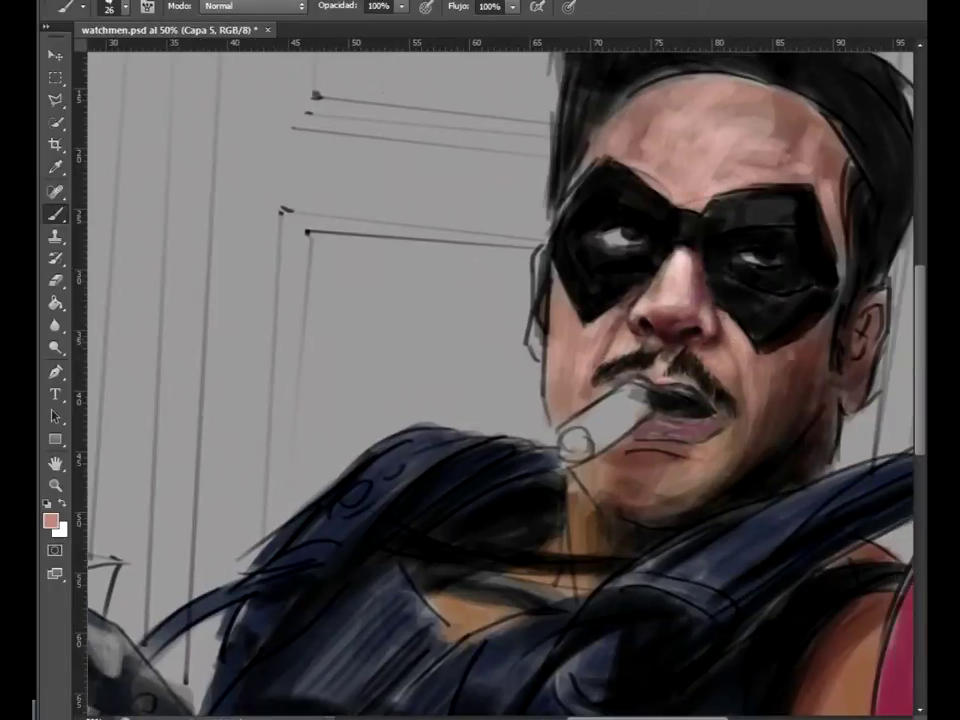
Paint the lower lip pink and darken the shadow beneath it with a 24 px brush.
key("d")
key("bracketleft")
left_click(630, 429, "alt")
right_click(766, 457)
type("24")
key("Return")
left_click(634, 426, "alt")
left_click(660, 430, "alt")
left_click_drag(615, 442, 685, 436)
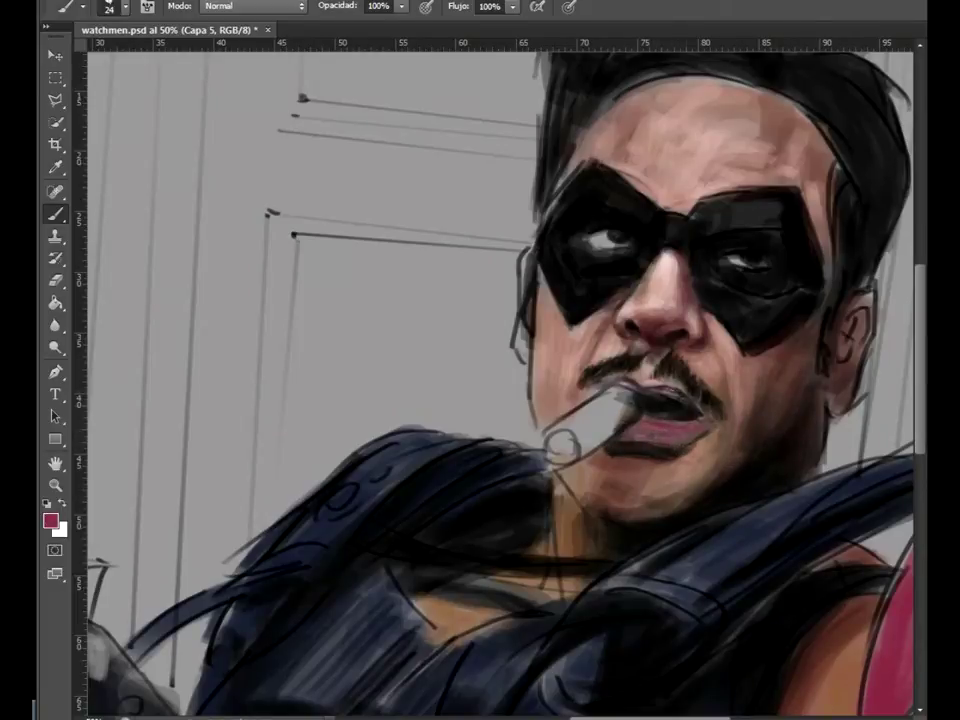
Refine the upper lip and mouth with sampled pink and dark red tones using a 15 px brush.
left_click(655, 333, "alt")
left_click(826, 478, "alt")
right_click(645, 305)
key("Return")
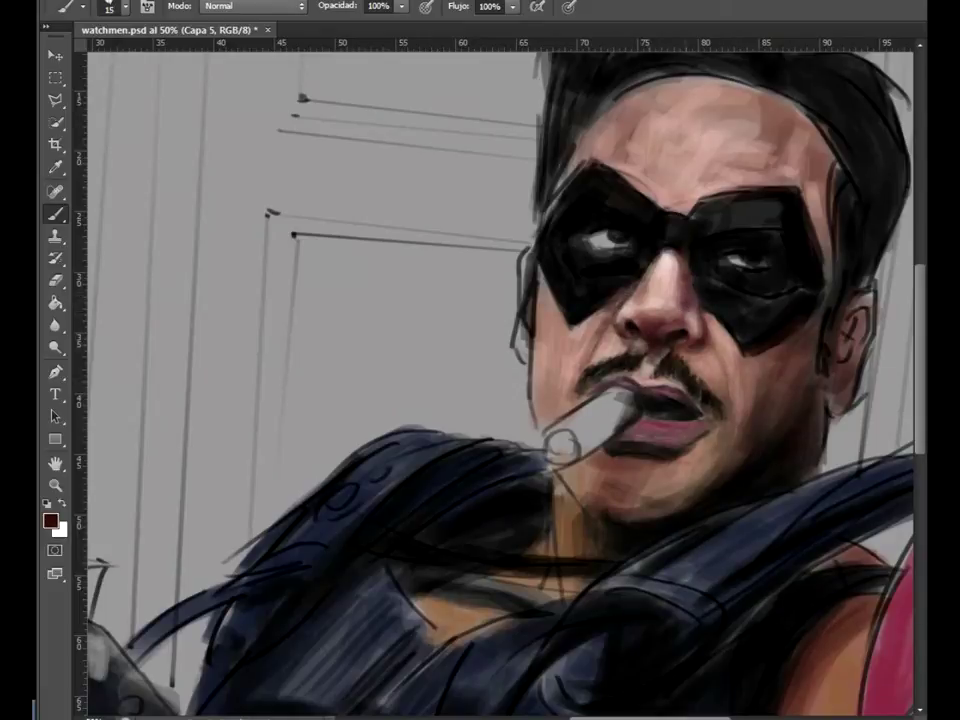
Sharpen the outline of the eye mask with black and skin tones using a 10 px brush.
key("d")
key("bracketright")
key("bracketleft")
key("bracketleft")
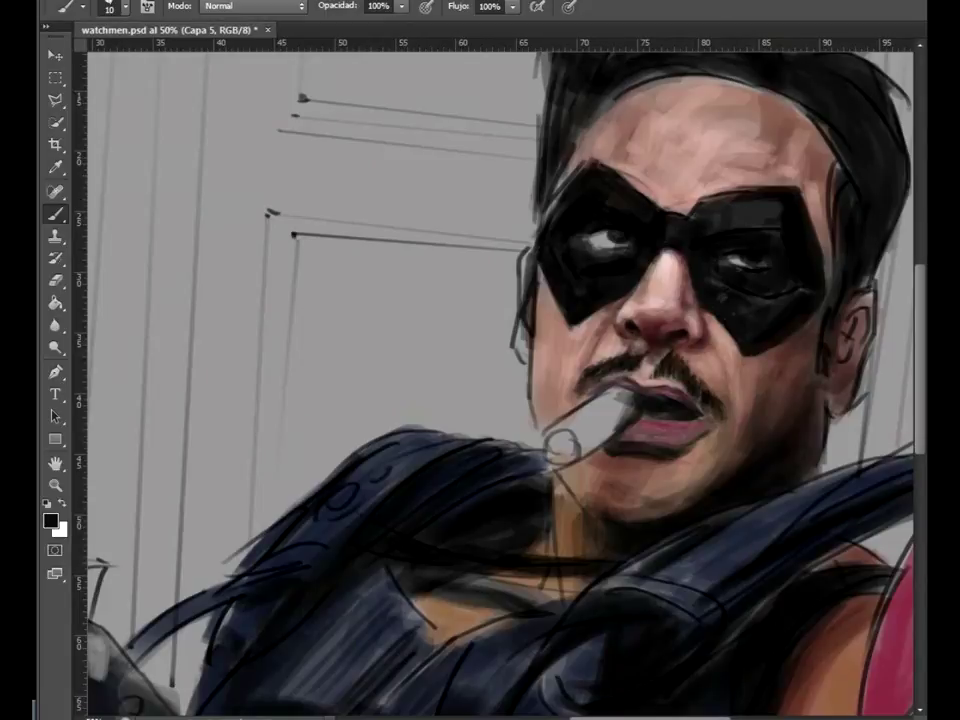
left_click(569, 174, "alt")
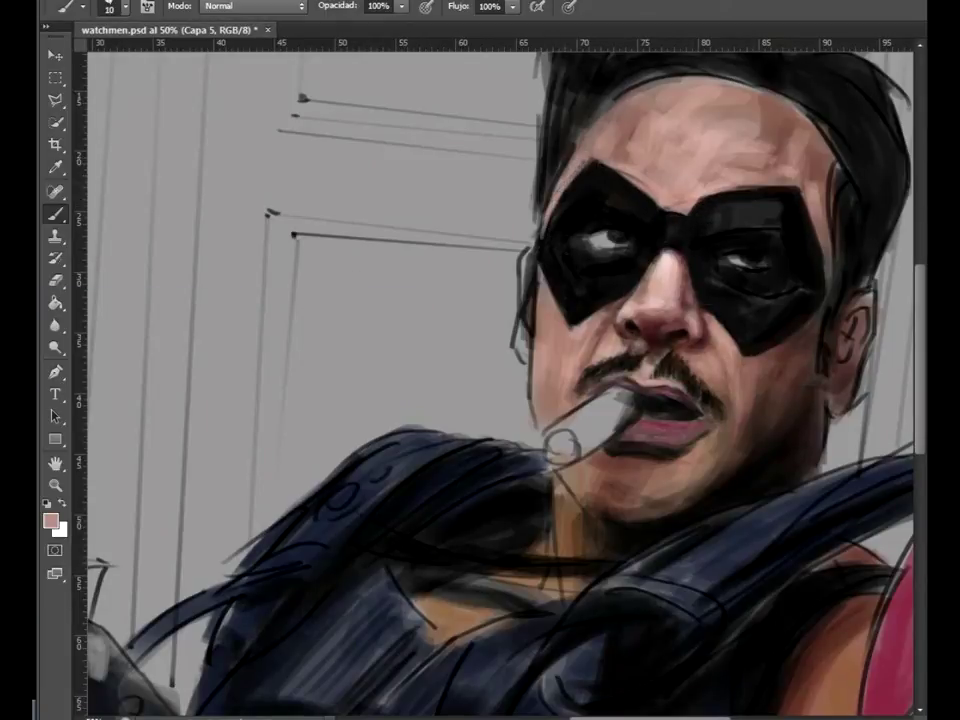
Shade the neck with dark red and darken the underside of the cigarette.
left_click(531, 385, "alt")
key("bracketright")
key("bracketright")
key("bracketright")
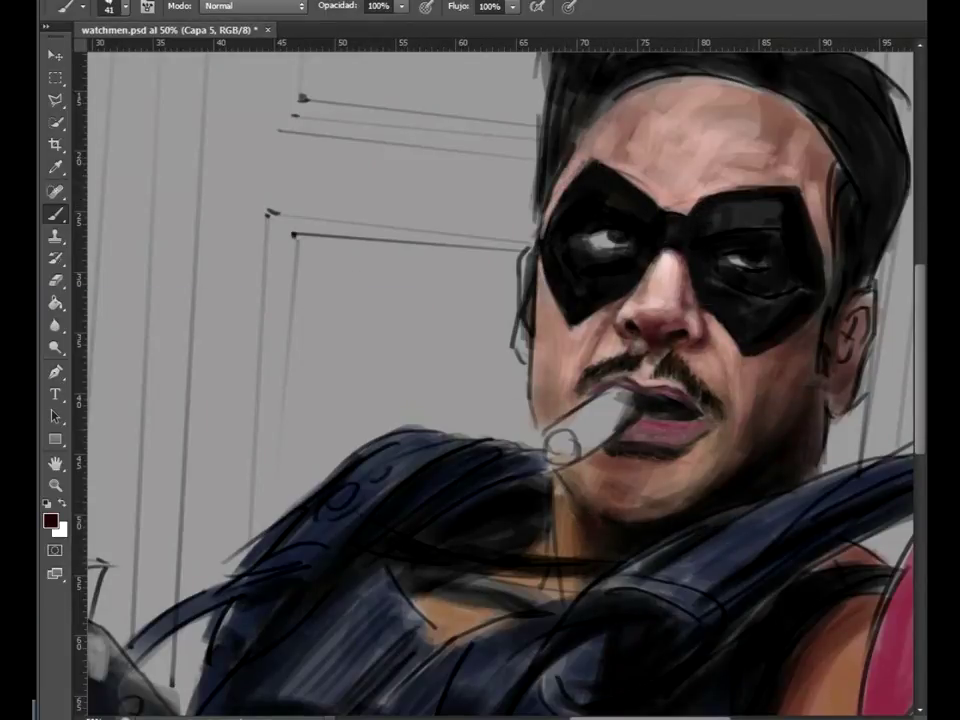
left_click_drag(585, 435, 635, 400)
right_click(664, 471)
key("Escape")
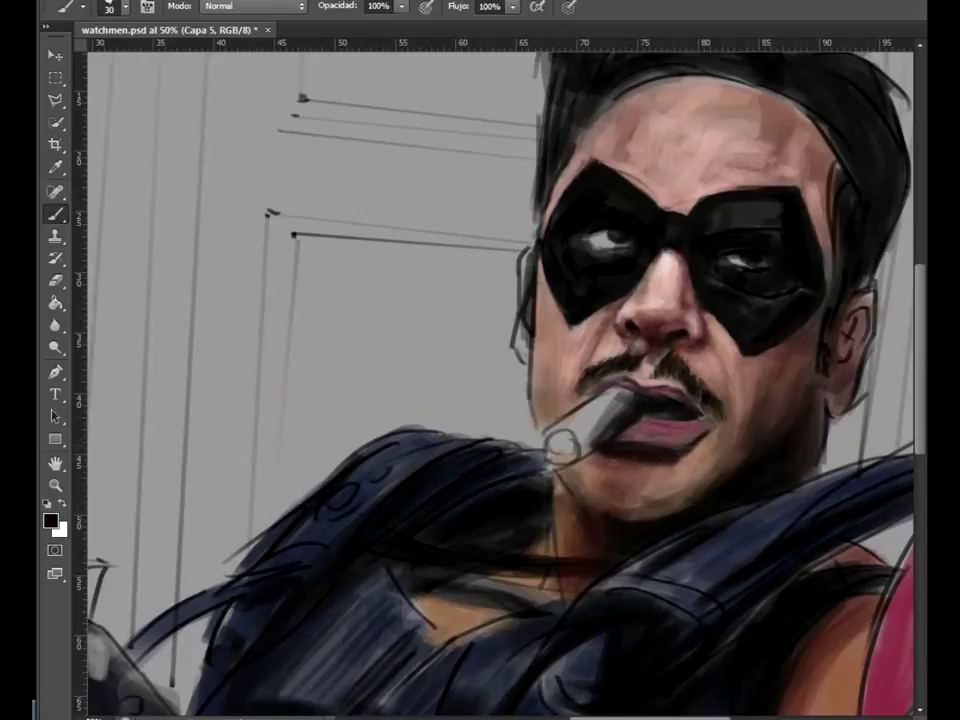
Soften the shadow under the lower lip and add light skin highlights to the chin and around the mouth.
left_click(592, 439, "alt")
key("bracketleft")
left_click(657, 495, "alt")
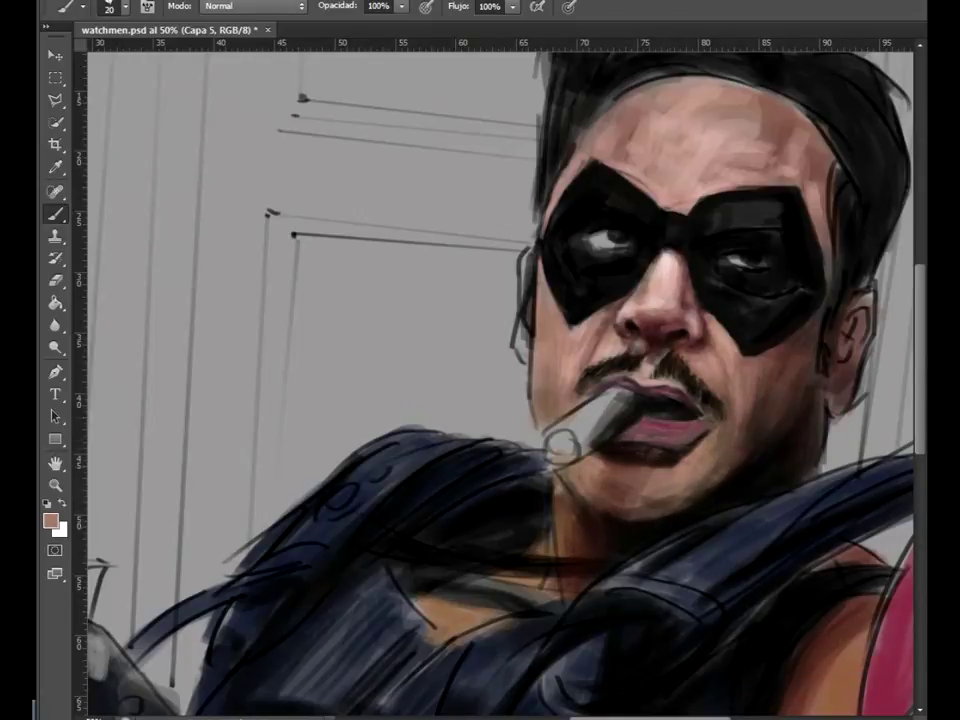
right_click(655, 468)
key("Escape")
left_click(602, 411, "alt")
right_click(710, 420)
key("Escape")
left_click(640, 520, "alt")
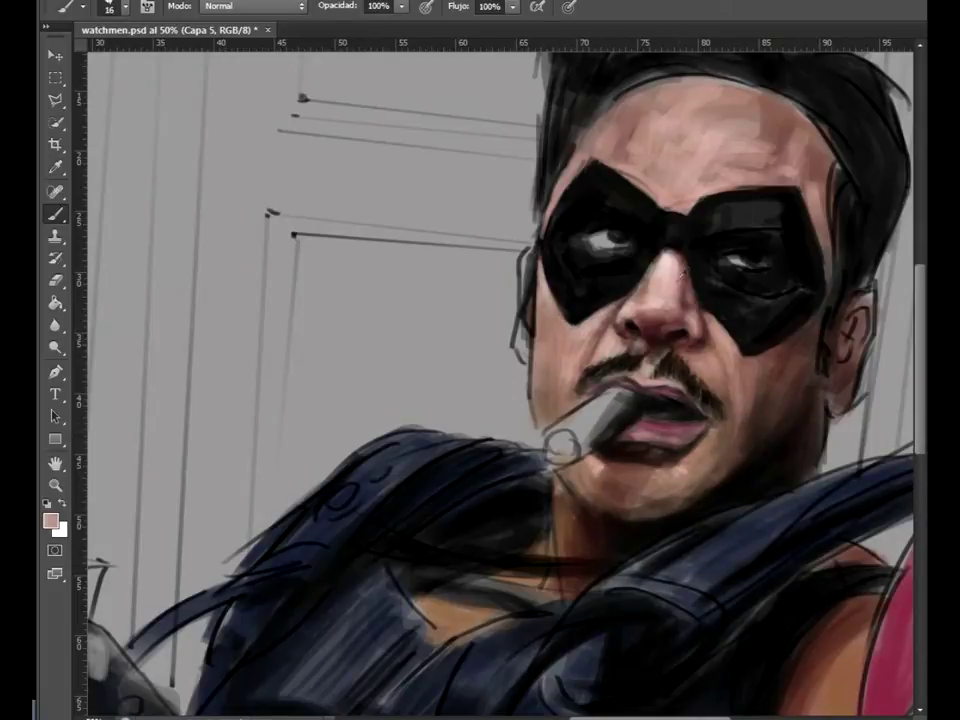
Smooth the forehead with light pink skin tones using a brush up to 28 px and fill the far ear with skin colour.
left_click(500, 200, "alt")
right_click(673, 172)
key("Return")
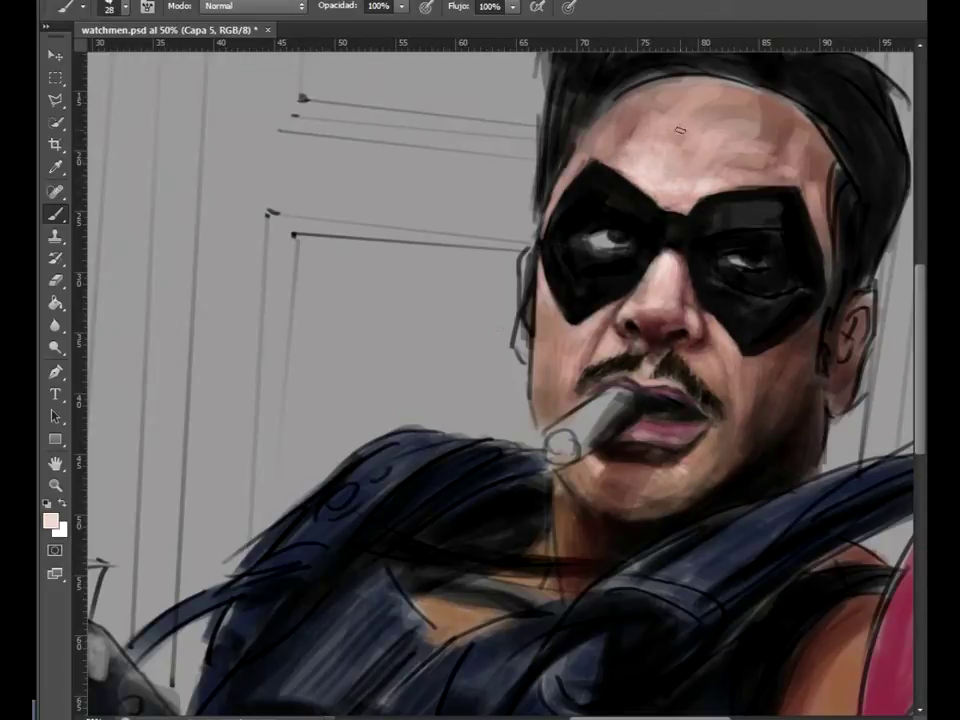
right_click(705, 305)
key("Return")
right_click(690, 100)
key("Return")
left_click(737, 83, "alt")
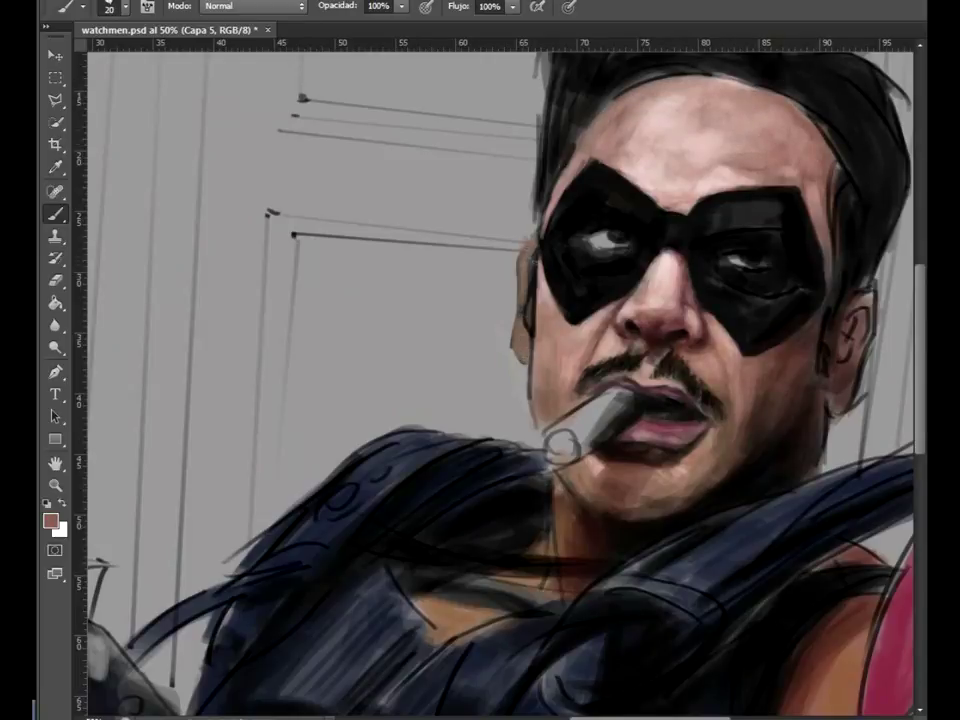
Darken the hair and sideburns with black and shade the near ear in reddish brown with a 12 px brush.
key("d")
left_click_drag(835, 215, 835, 310)
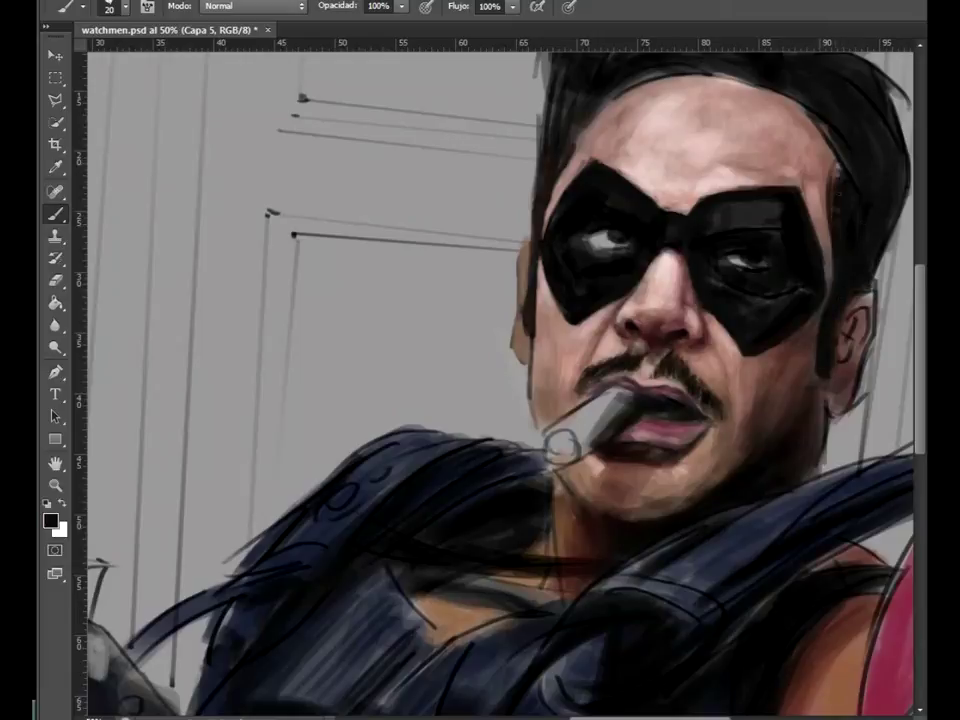
left_click(640, 250, "alt")
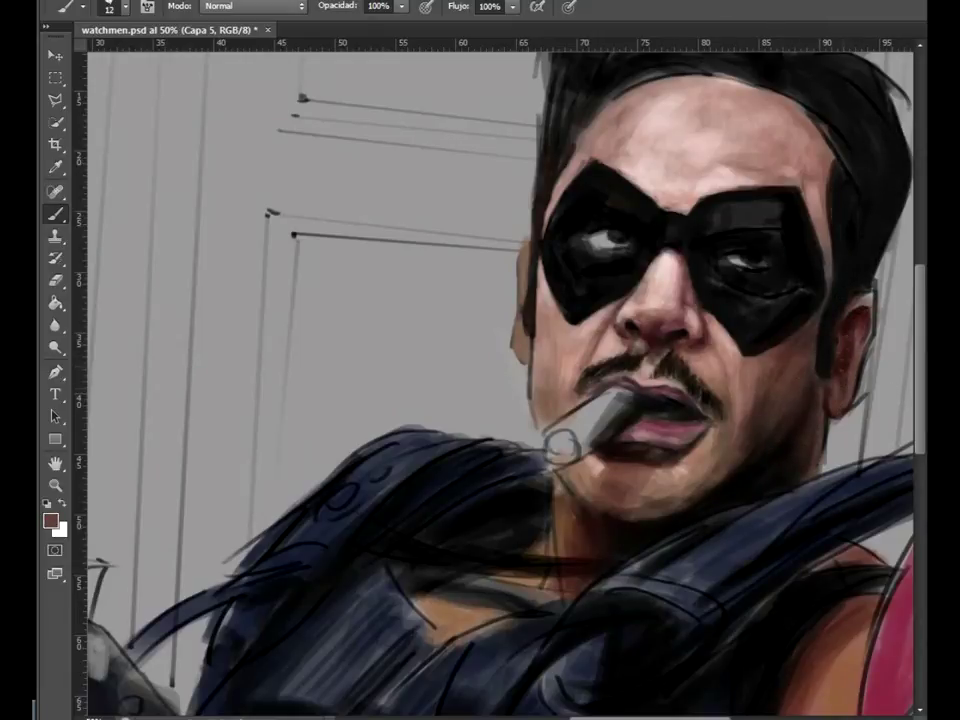
left_click(636, 245, "alt")
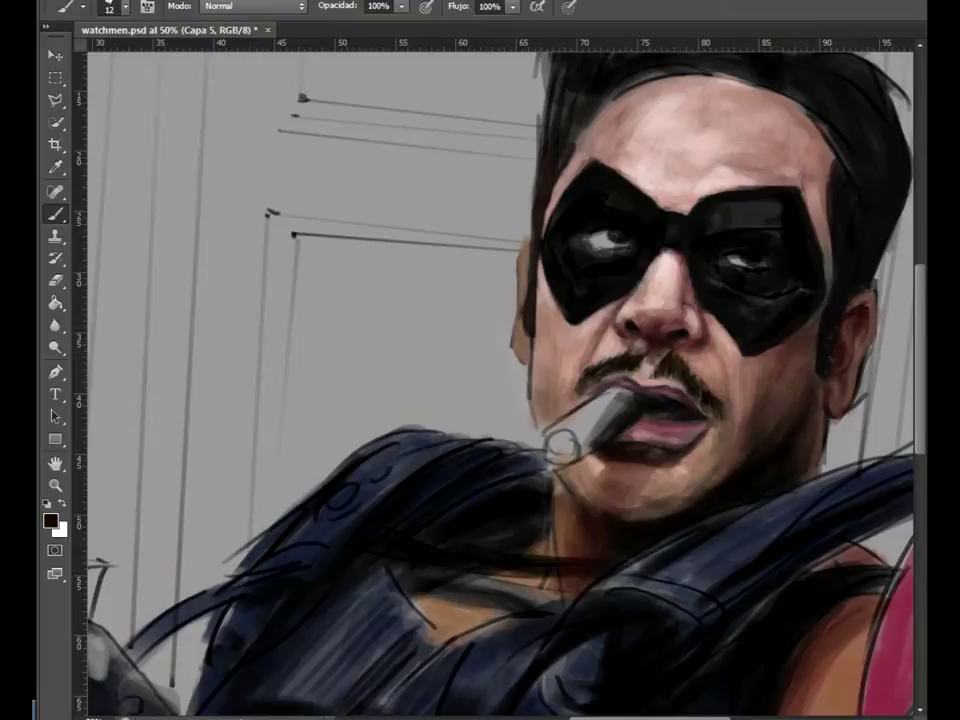
Paint fine grey-brown hair strands along the near sideburn with a 7 px brush.
key("bracketleft")
key("bracketleft")
key("bracketleft")
key("bracketleft")
key("bracketleft")
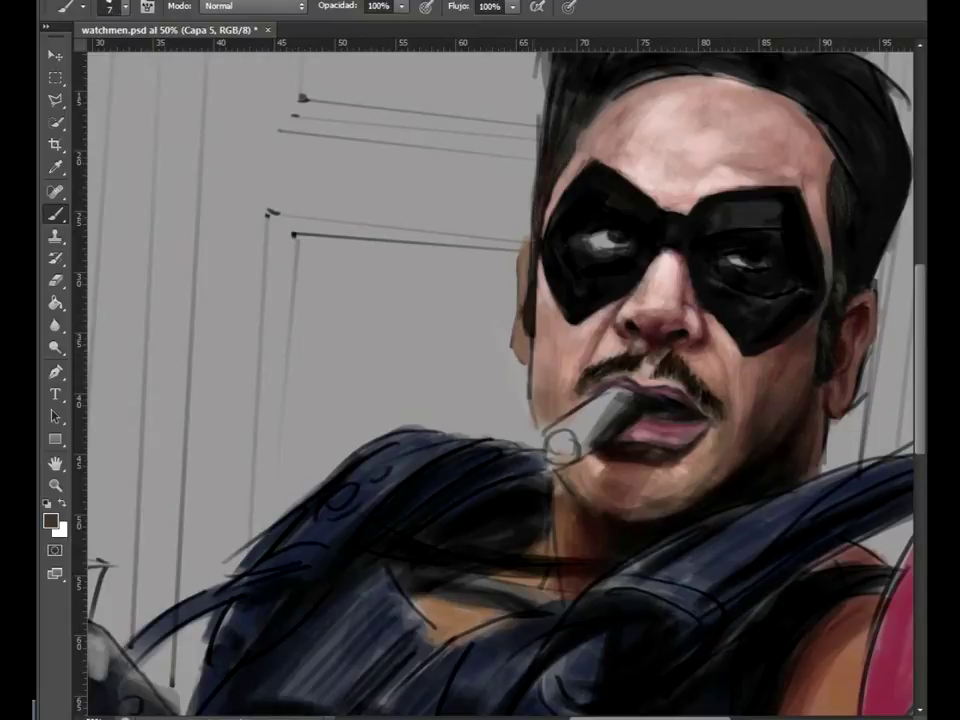
left_click_drag(805, 265, 770, 390)
Refine the hair and hairline above the forehead with dark strokes using an 11 px brush.
right_click(625, 160)
left_click_drag(650, 186, 700, 186)
key("Return")
right_click(626, 188)
type("11")
key("Return")
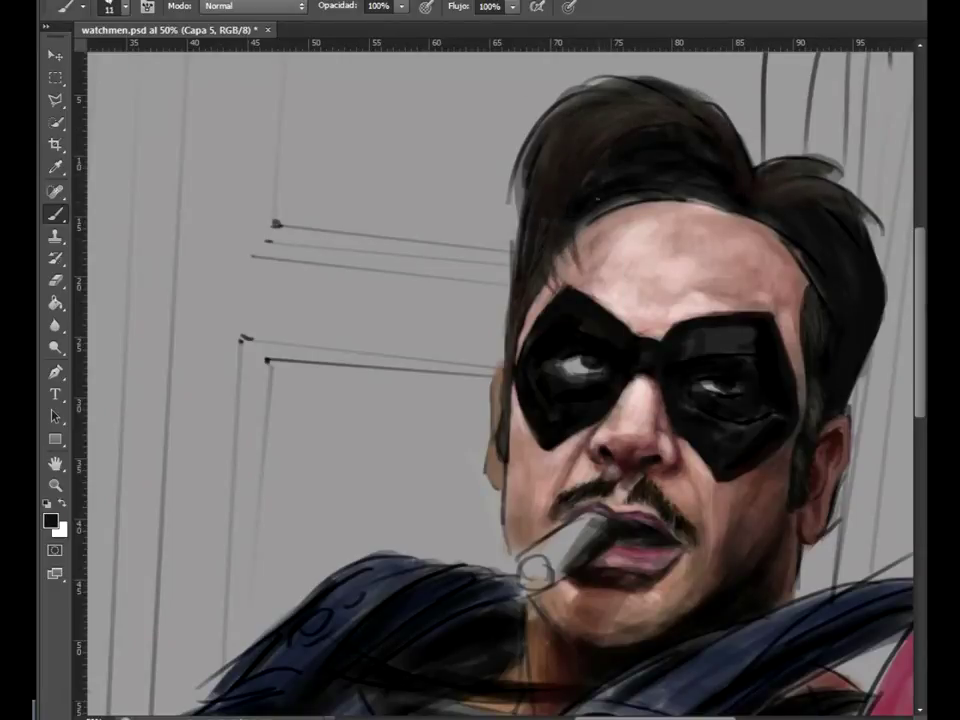
Clean up the stray edges around the hair with a 45 px eraser.
key("e")
key("ctrl+minus")
key("alt+bracketleft")
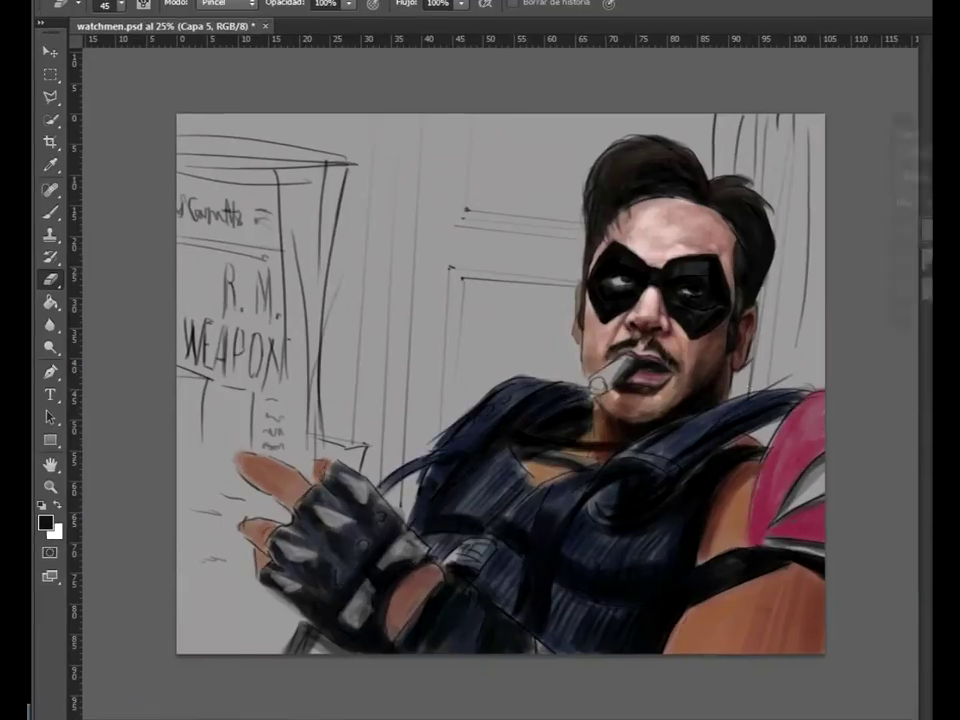
key("ctrl+r")
Deepen the shadows of the suit with black brush strokes on the Capa 4 copia layer.
key("b")
key("ctrl+r")
key("ctrl+plus")
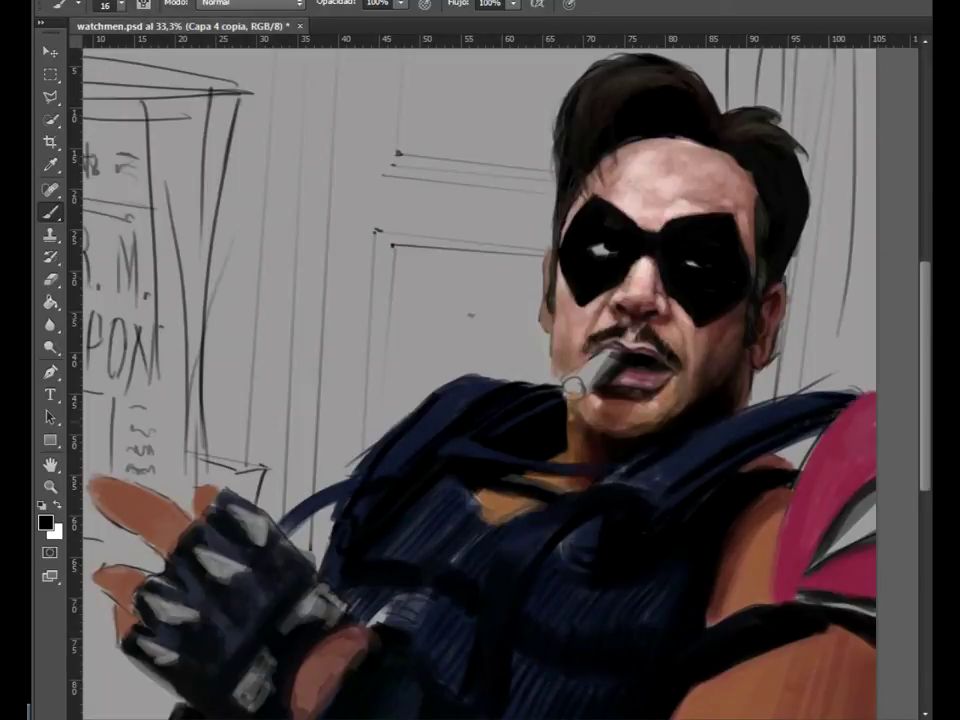
left_click_drag(573, 383, 588, 340)
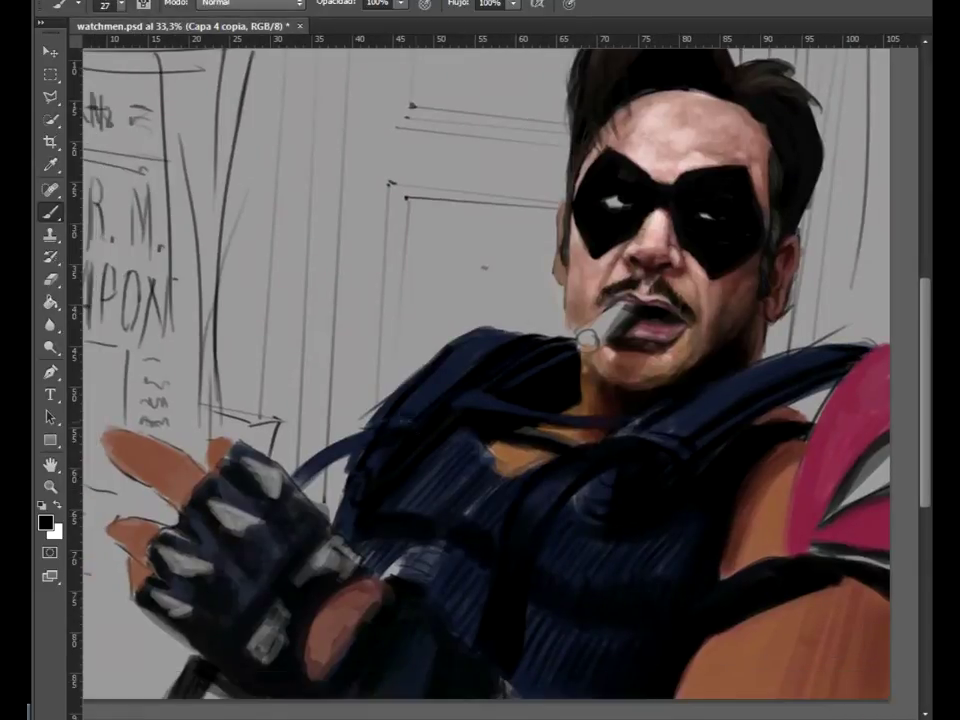
Paint blue-grey highlights on the shoulder straps and vest ribs, and block in the chest buckle in light grey.
right_click(714, 428)
left_click_drag(742, 462, 736, 462)
right_click(836, 398)
key("Escape")
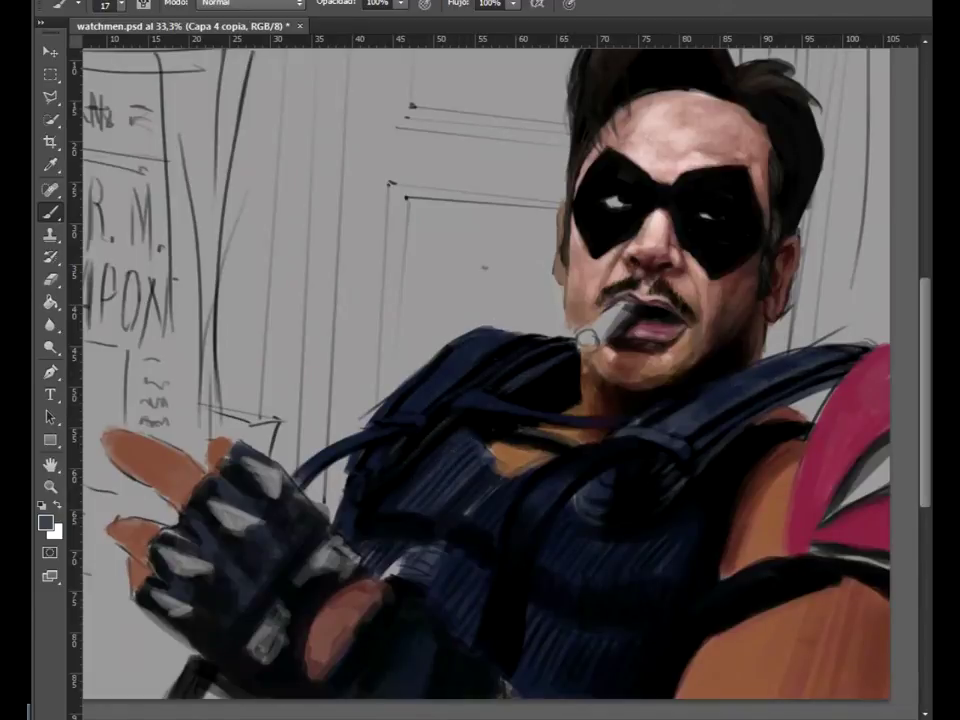
mouse_move(420, 400)
left_mouse_down()
mouse_move(355, 385)
mouse_move(348, 450)
left_mouse_up()
left_click_drag(405, 570, 442, 556)
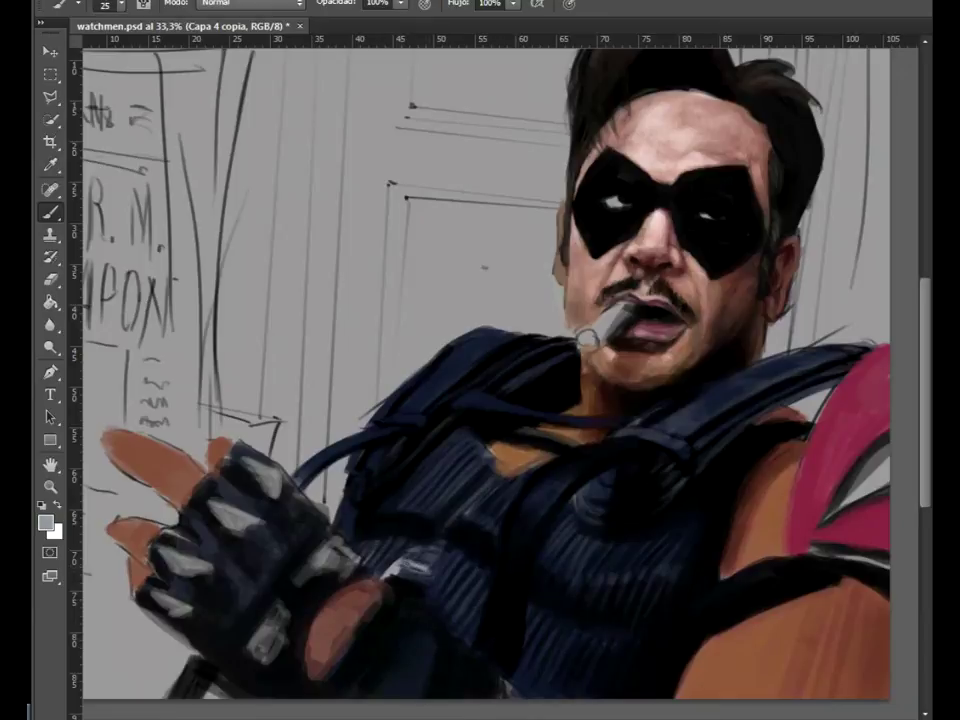
Define the square buckle on the vest and its surroundings with sampled blue-grey using a 14 px brush.
key("x")
key("bracketright")
key("bracketleft")
key("bracketleft")
key("bracketleft")
left_click(342, 436, "alt")
left_click_drag(442, 428, 416, 400)
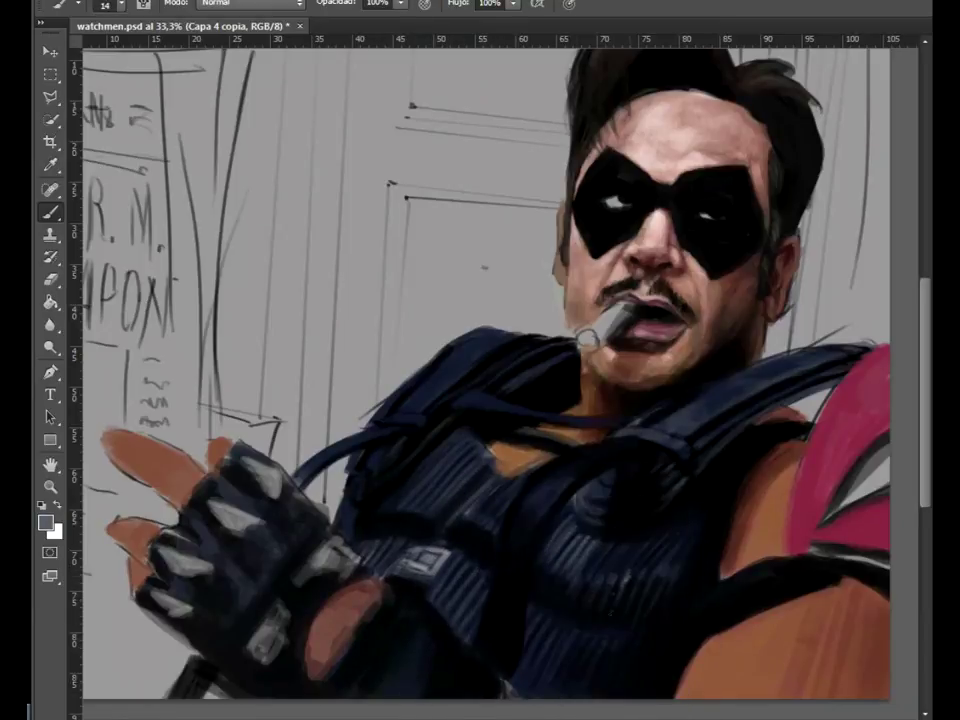
Model the long chest strap with grey tones using 27 px and 15 px brushes.
right_click(718, 426)
key("Return")
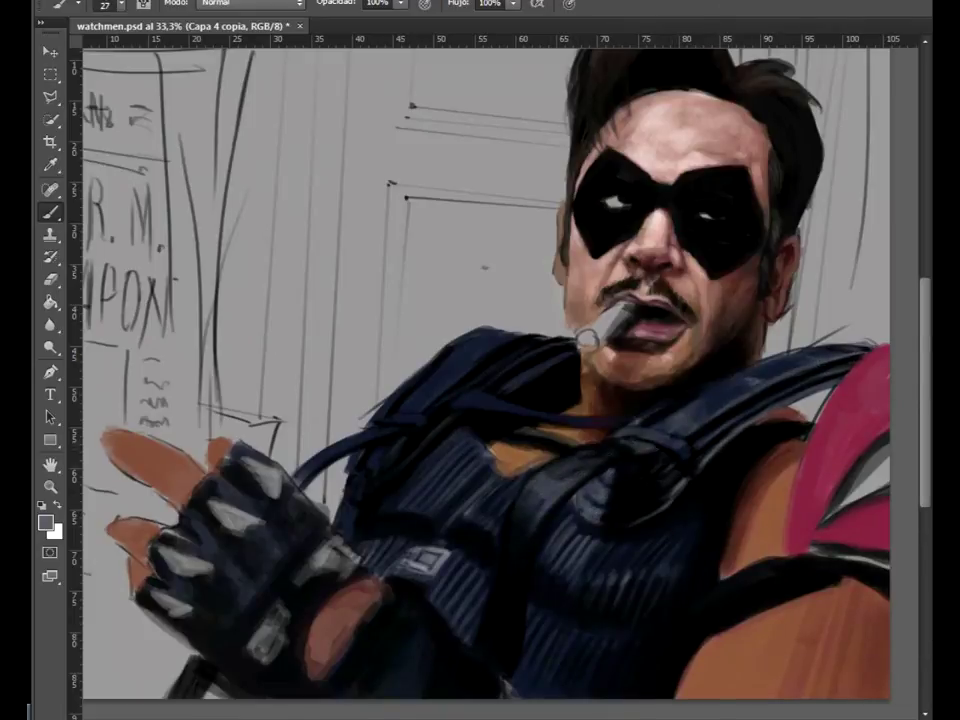
right_click(548, 520)
type("15")
key("Return")
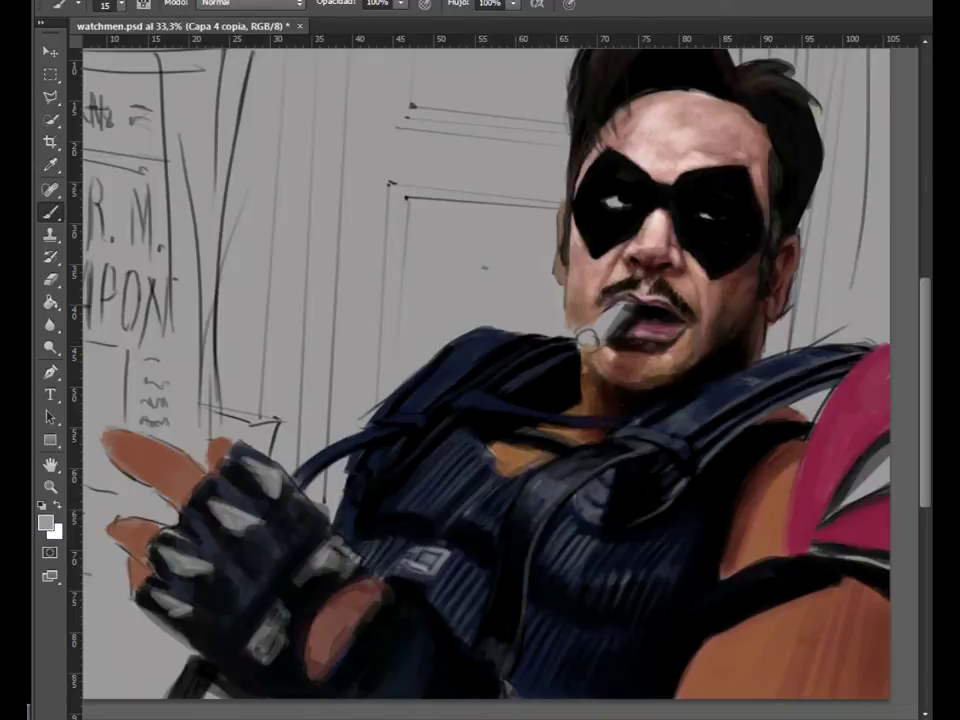
Add light grey highlights to the chest strap and shoulder pads with 22 px and 17 px brushes.
right_click(413, 365)
type("22")
key("Return")
right_click(403, 276)
type("17")
key("Return")
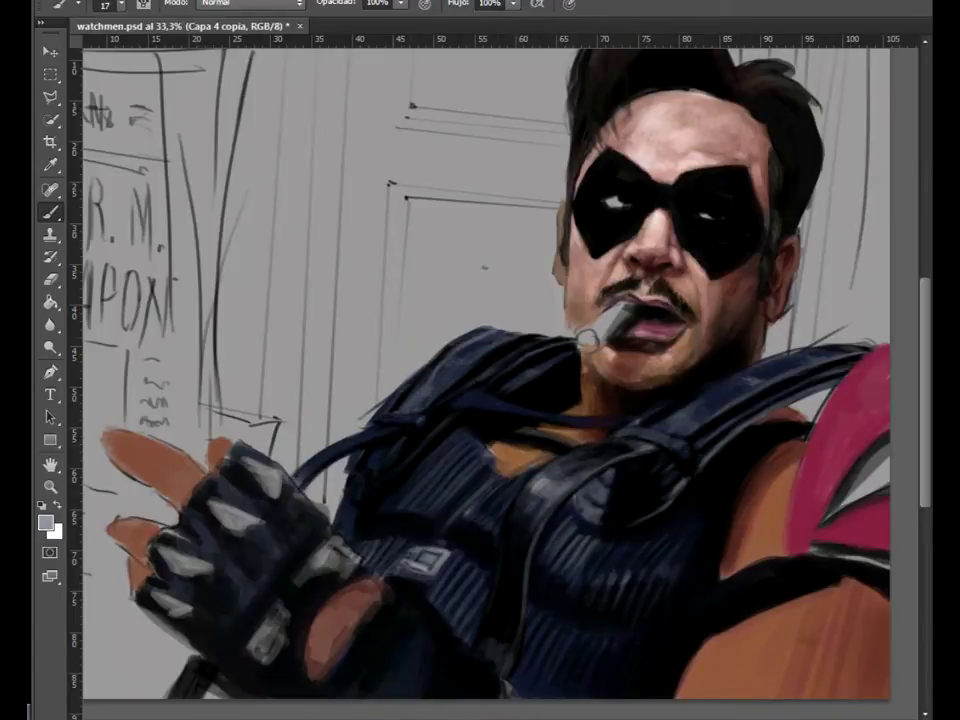
key("ctrl+minus")
right_click(460, 354)
type("22")
key("Return")
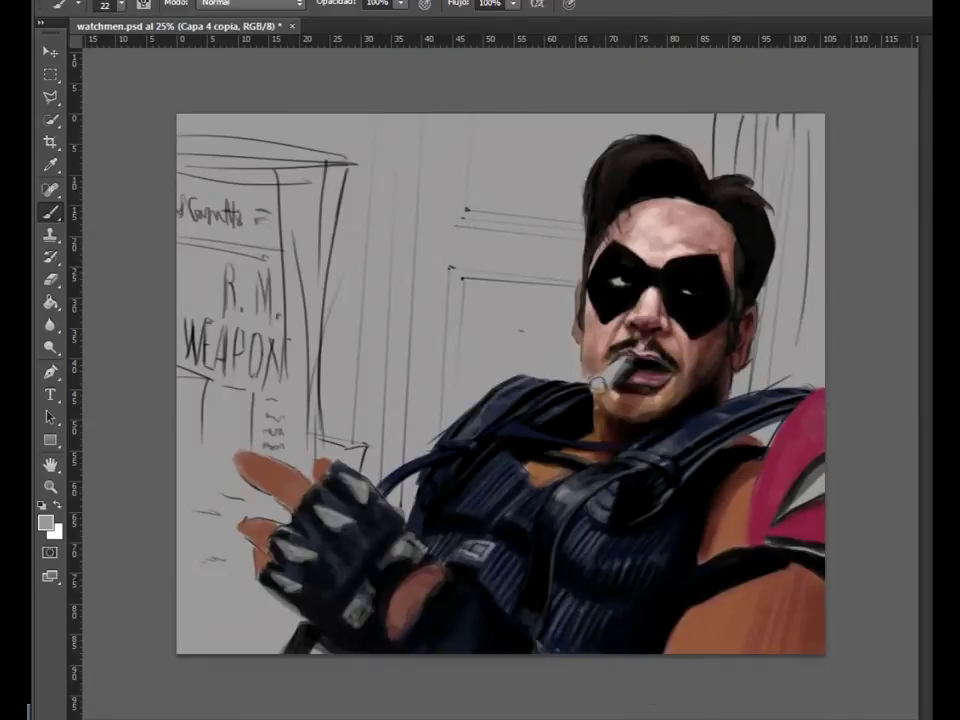
Darken the suit with a 61 px black brush and detail the glove's metal plates with sampled blue-grey at 11 px.
key("d")
key("F5")
key("F5")
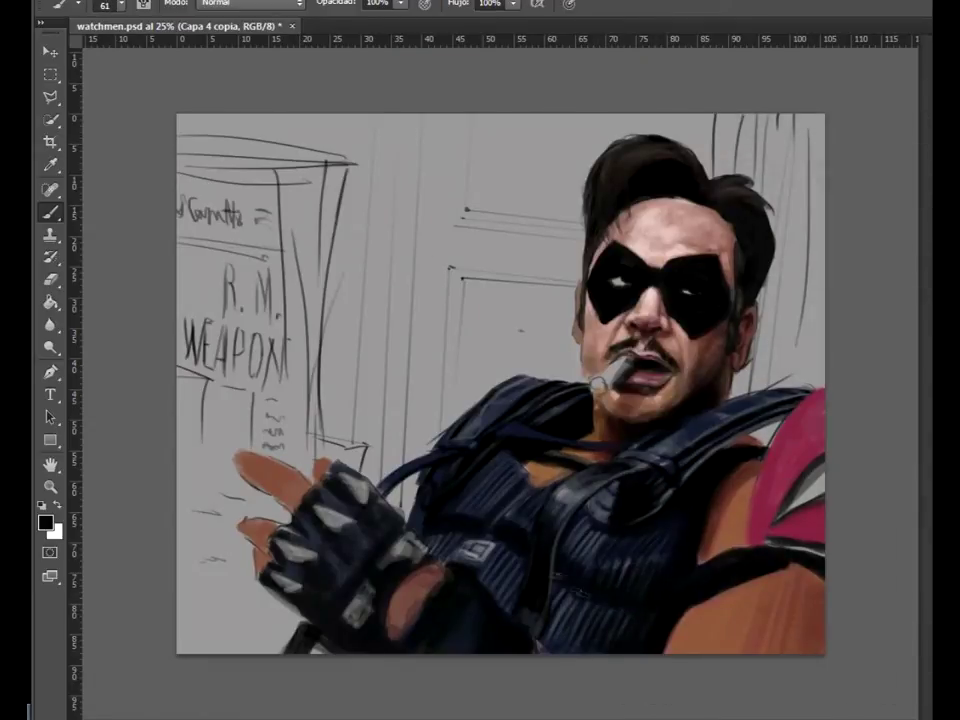
right_click(620, 485)
type("15")
key("Return")
left_click(532, 441, "alt")
left_click(499, 441, "alt")
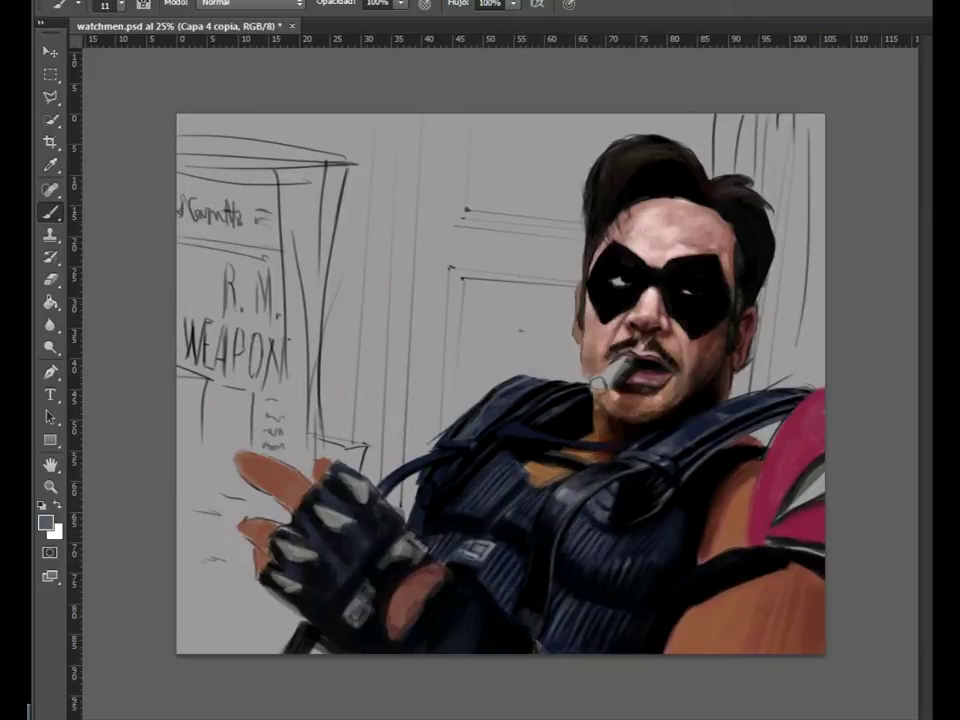
On a new layer, repaint the exposed chest skin in pink with a 38 px brush and lighten it at 29 px.
key("ctrl+shift+alt+n")
right_click(556, 476)
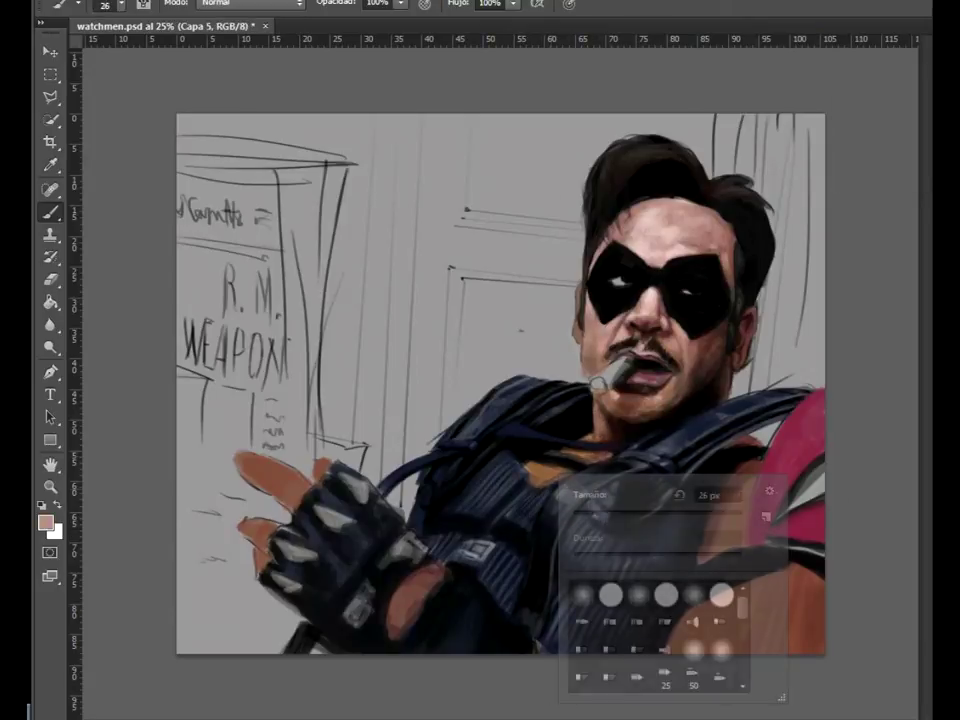
type("38")
key("Return")
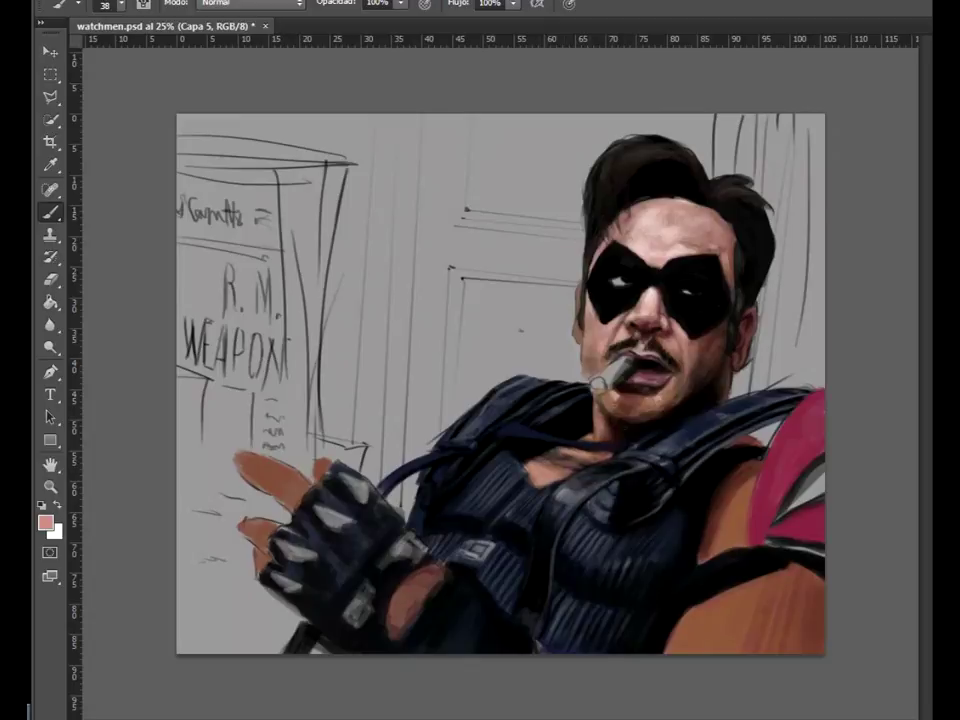
right_click(598, 383)
type("29")
key("Return")
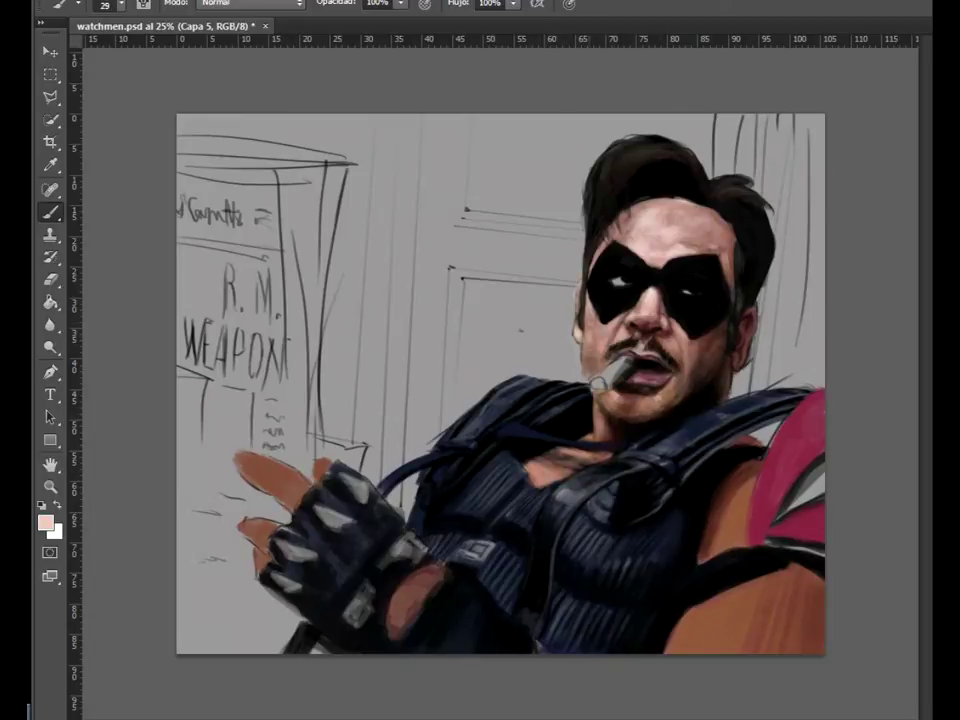
Shade the neckline and collarbone area with sampled tones and black, using brushes from 43 px down to 25 px.
left_click(598, 383, "alt")
right_click(598, 383)
type("42")
key("Return")
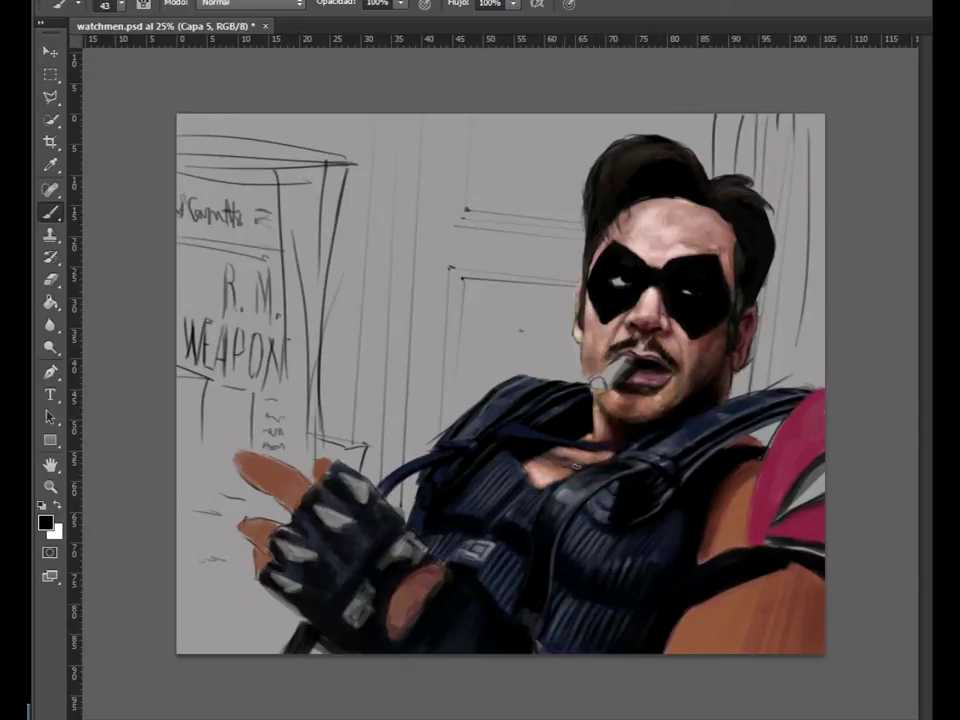
right_click(598, 383)
type("25")
key("Return")
key("d")
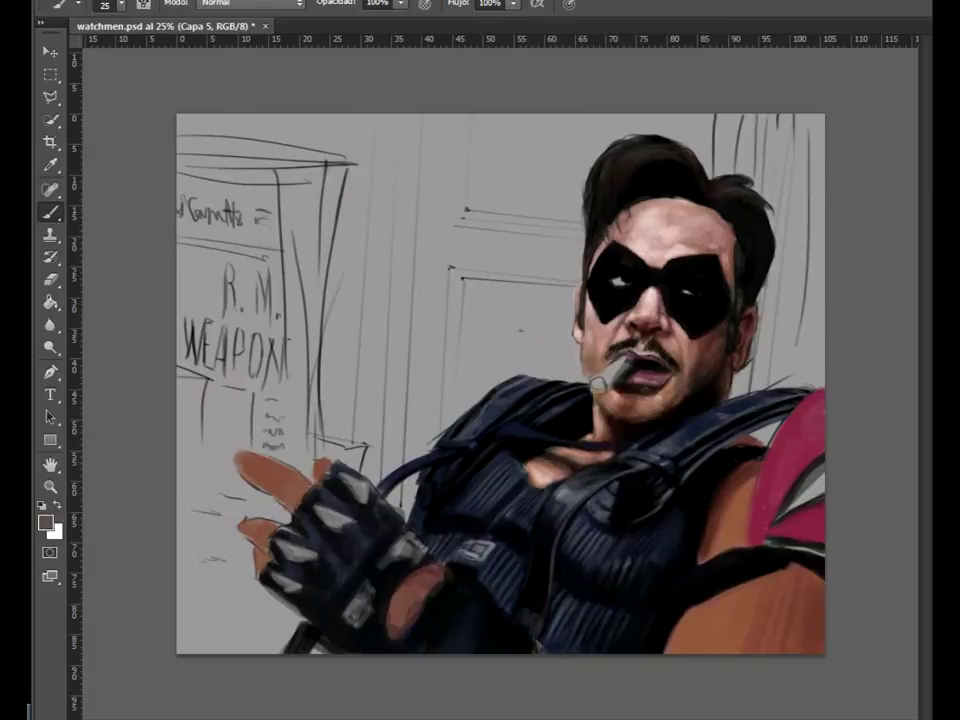
Paint light pink skin highlights on the shoulder and upper arm with a brush up to 60 px.
left_click(598, 383, "alt")
right_click(598, 383)
type("42")
key("Return")
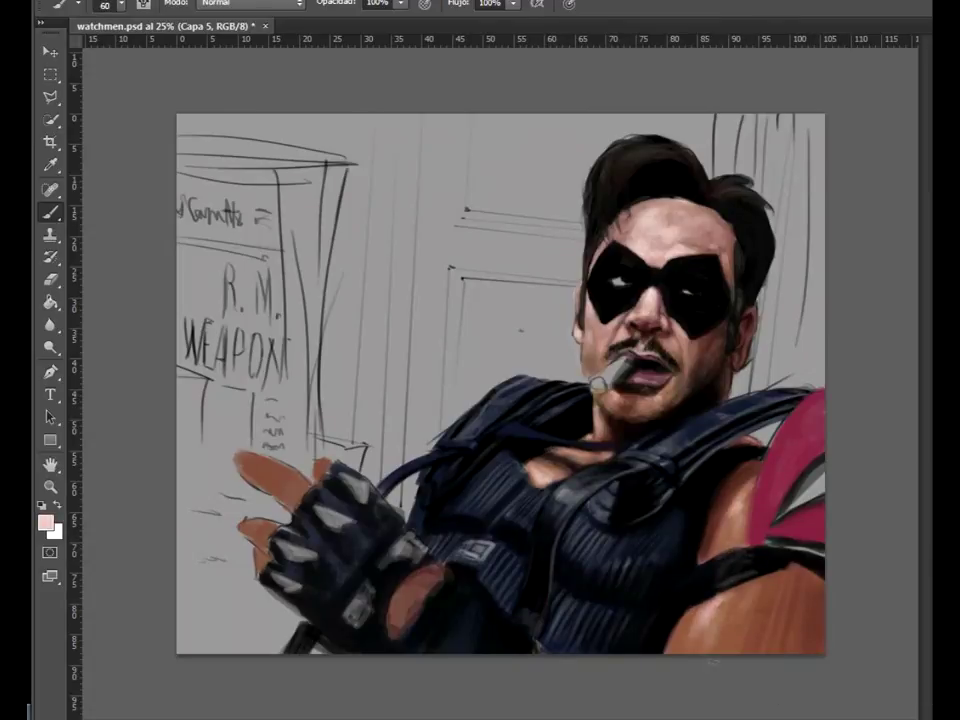
key("bracketleft")
key("bracketleft")
key("d")
left_click(598, 383, "alt")
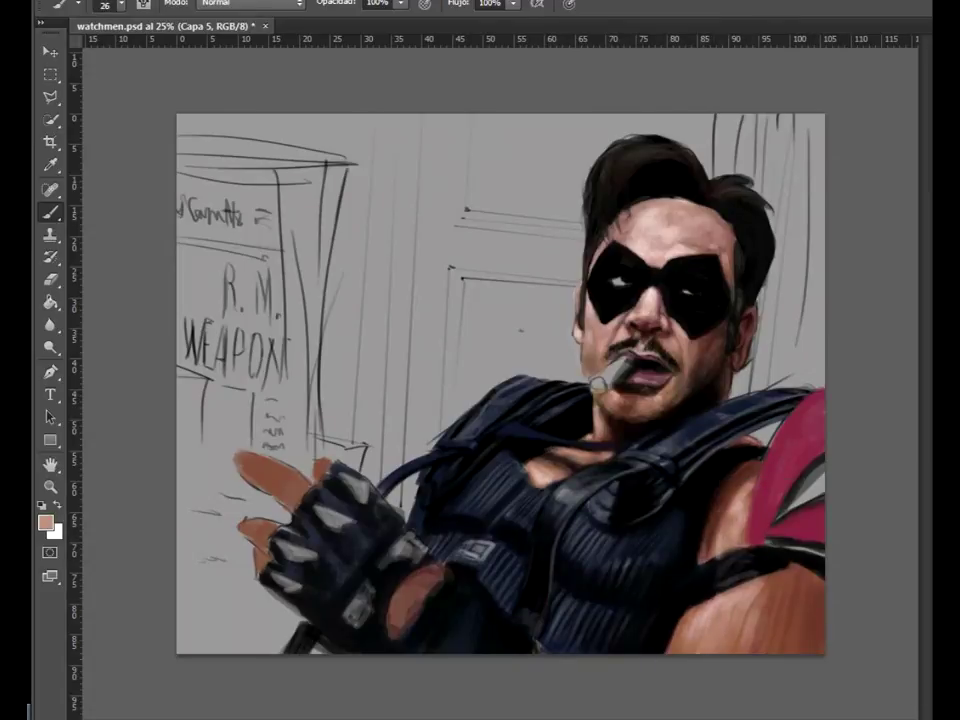
Blend the upper arm's skin tones and shade its edges with a 64 px black brush.
key("bracketleft")
key("bracketleft")
right_click(760, 482)
left_click_drag(790, 510, 830, 510)
key("Return")
key("d")
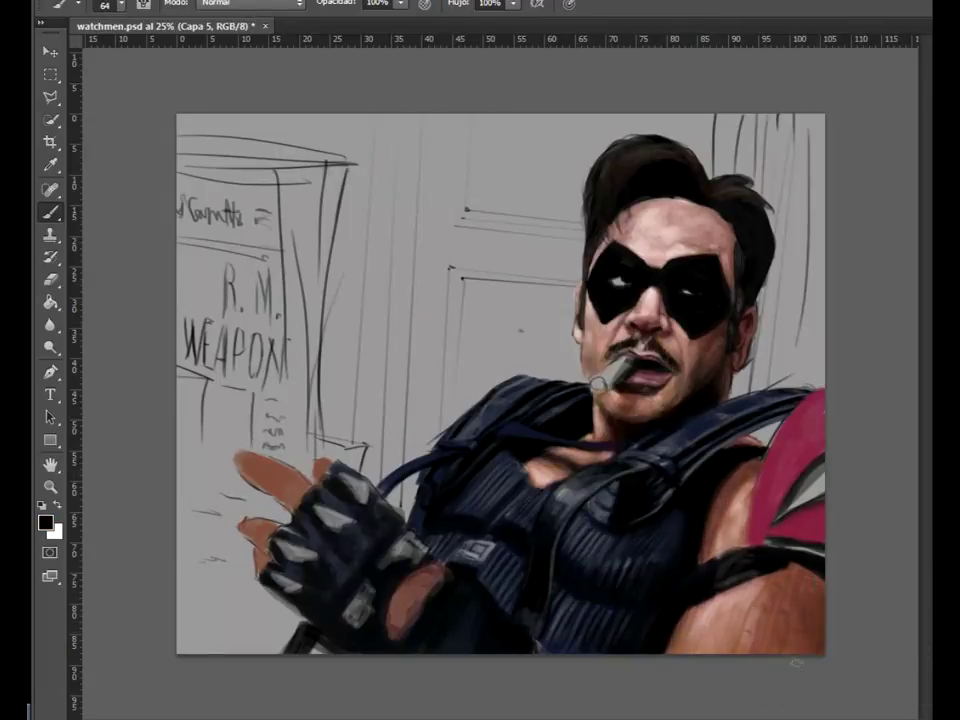
Touch up the vest ribs with sampled blue-grey using a 20 px brush.
left_click(605, 475, "alt")
key("bracketleft")
key("bracketleft")
key("bracketleft")
key("bracketleft")
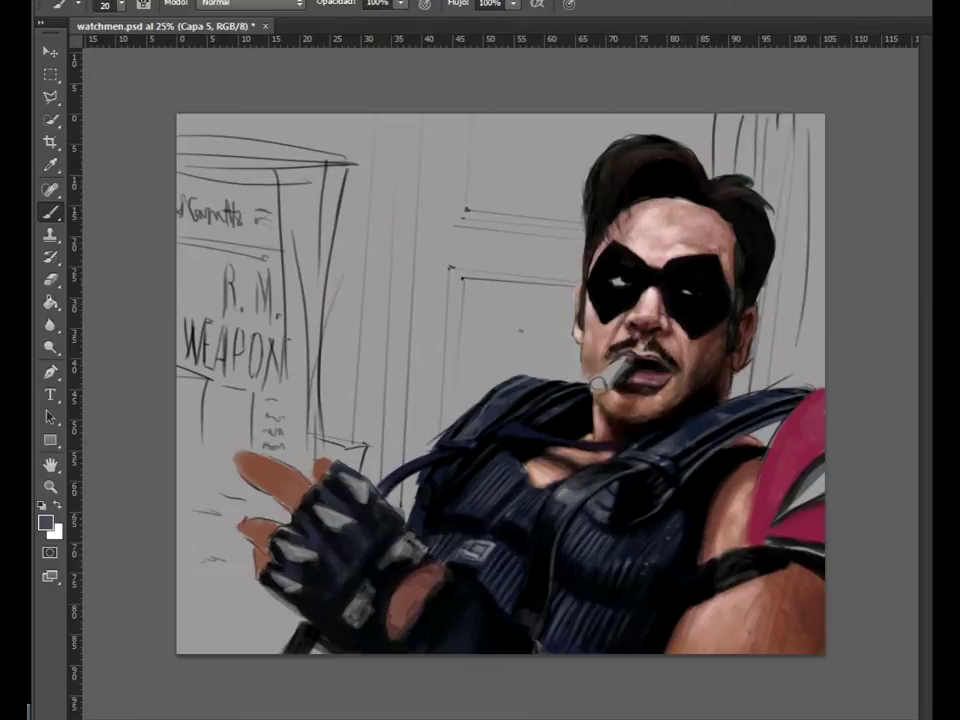
Deepen the shadows on the lower vest and the pink shape with a 64 px black brush.
right_click(656, 474)
left_click_drag(690, 516, 708, 516)
key("Return")
right_click(480, 332)
left_click_drag(514, 374, 530, 374)
key("Return")
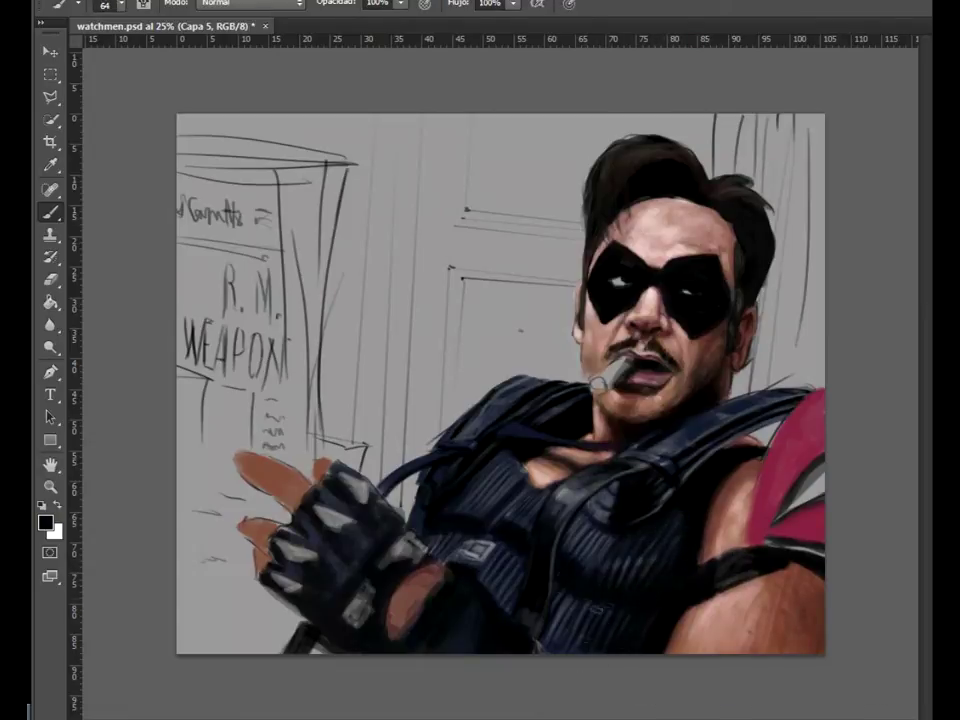
Paint light blue highlights along the vest ribs beside the neckline with a 14 px brush.
right_click(540, 480)
key("Return")
left_click_drag(574, 522, 538, 522)
right_click(517, 480)
key("Return")
left_click(388, 362, "alt")
scroll(388, 362, "up", 1)
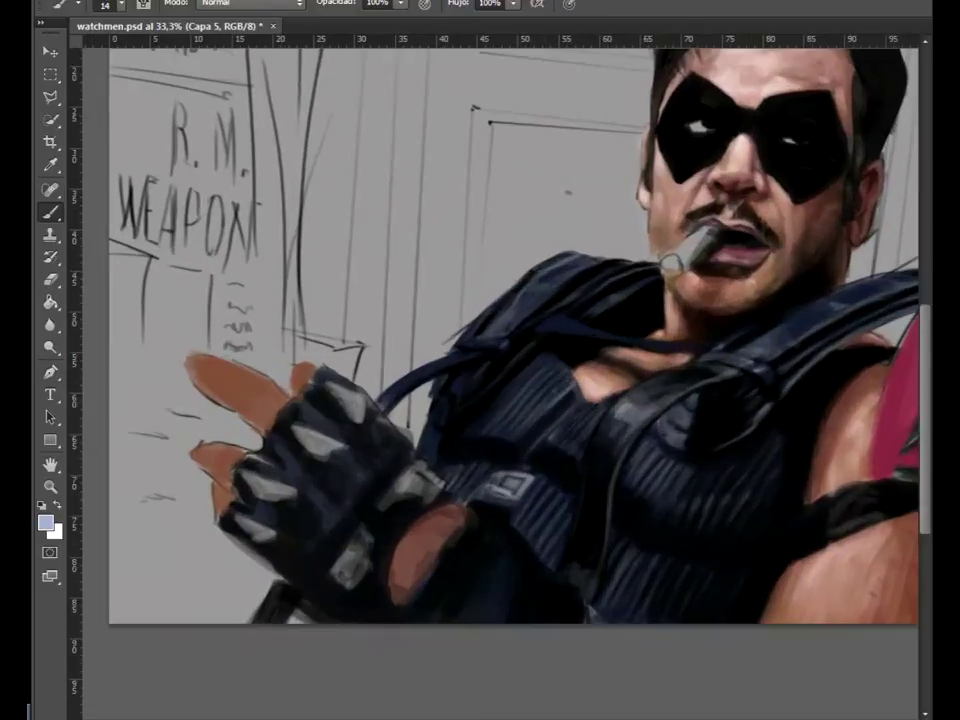
left_click_drag(434, 292, 388, 350)
mouse_move(432, 296)
left_mouse_down()
mouse_move(396, 337)
mouse_move(382, 318)
left_mouse_up()
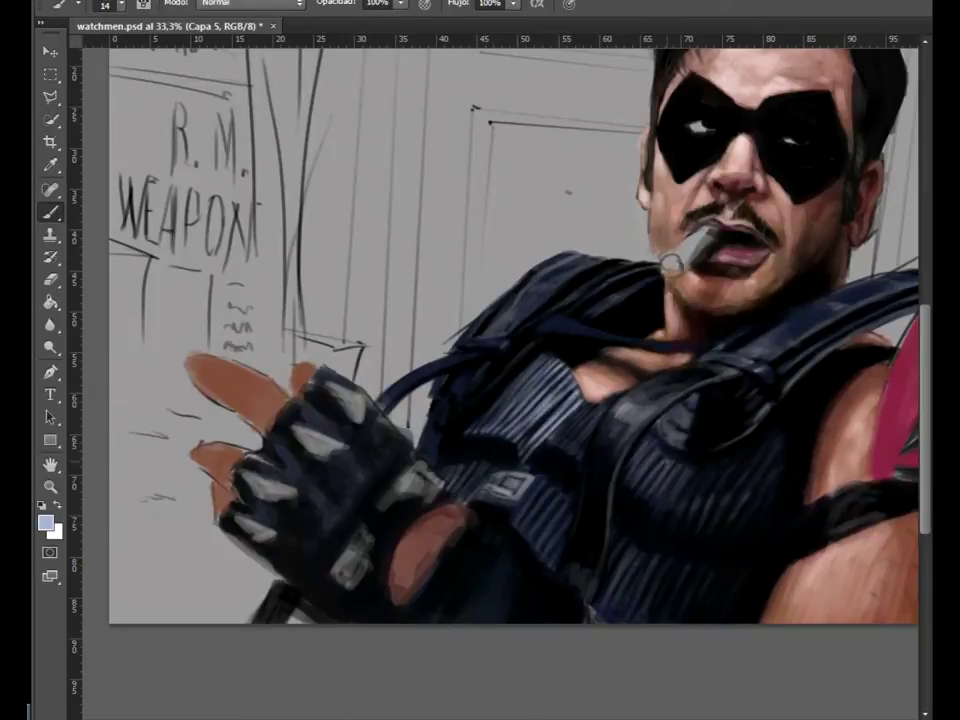
Extend the rib highlights across the rest of the vest in muted blue with a 19 px brush.
key("bracketright")
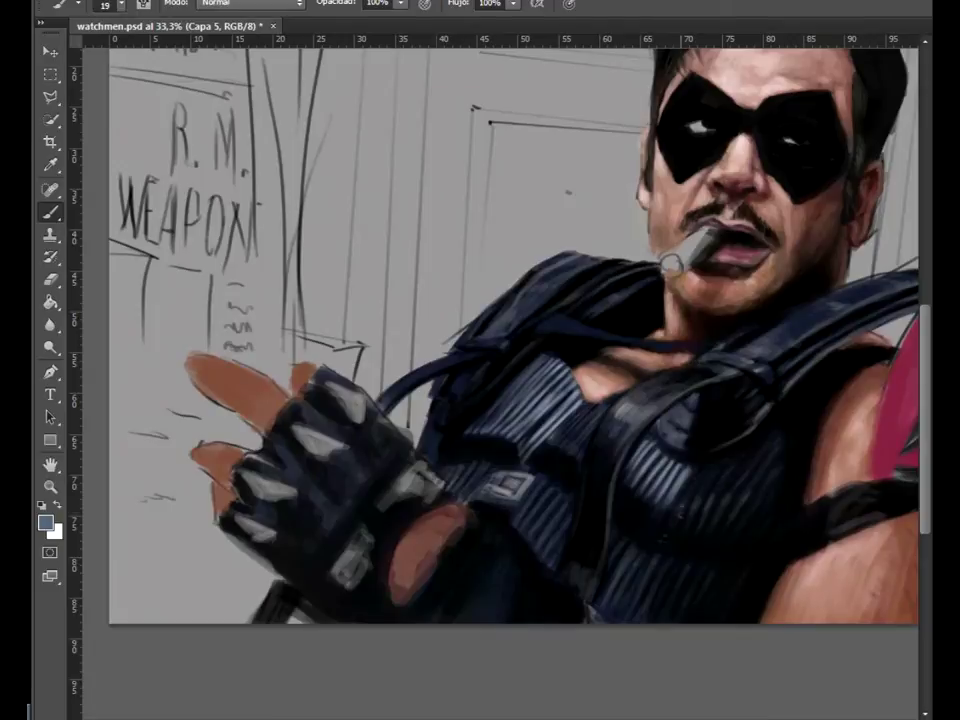
mouse_move(553, 343)
left_mouse_down()
mouse_move(536, 377)
mouse_move(556, 376)
mouse_move(584, 340)
left_mouse_up()
key("ctrl+minus")
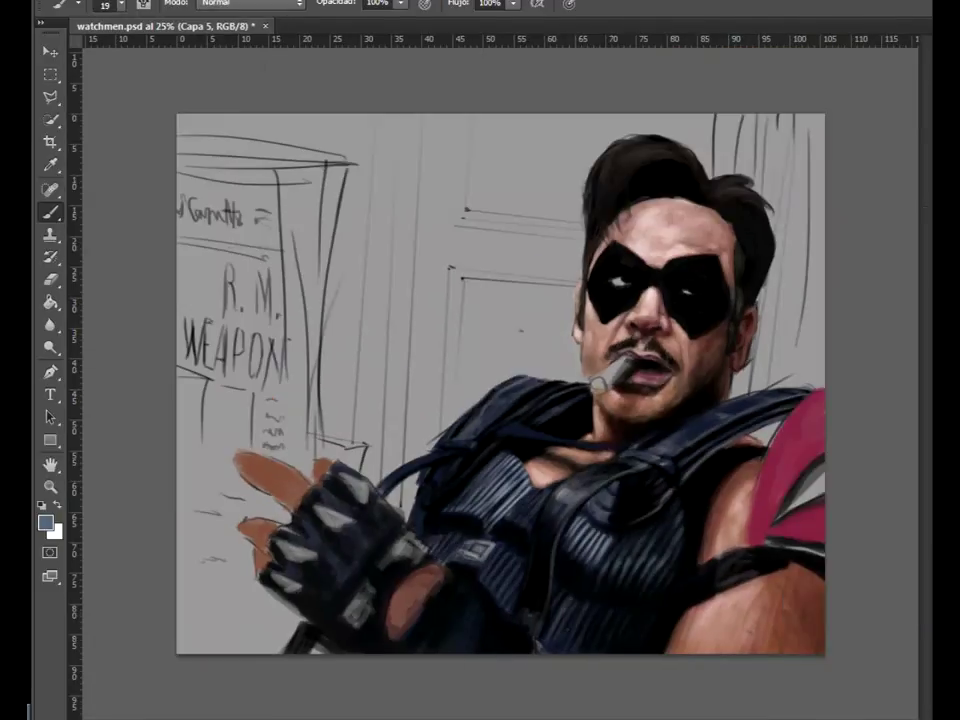
Deepen the shadows on the lower vest with black, using a brush of 35 to 39 px.
key("d")
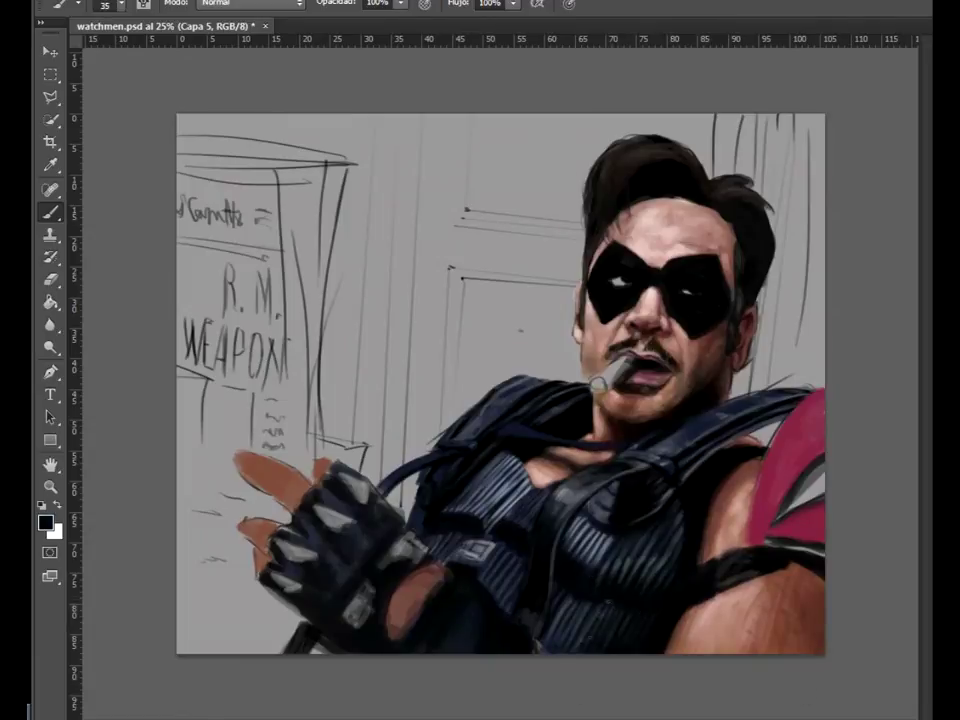
key("bracketright")
key("bracketright")
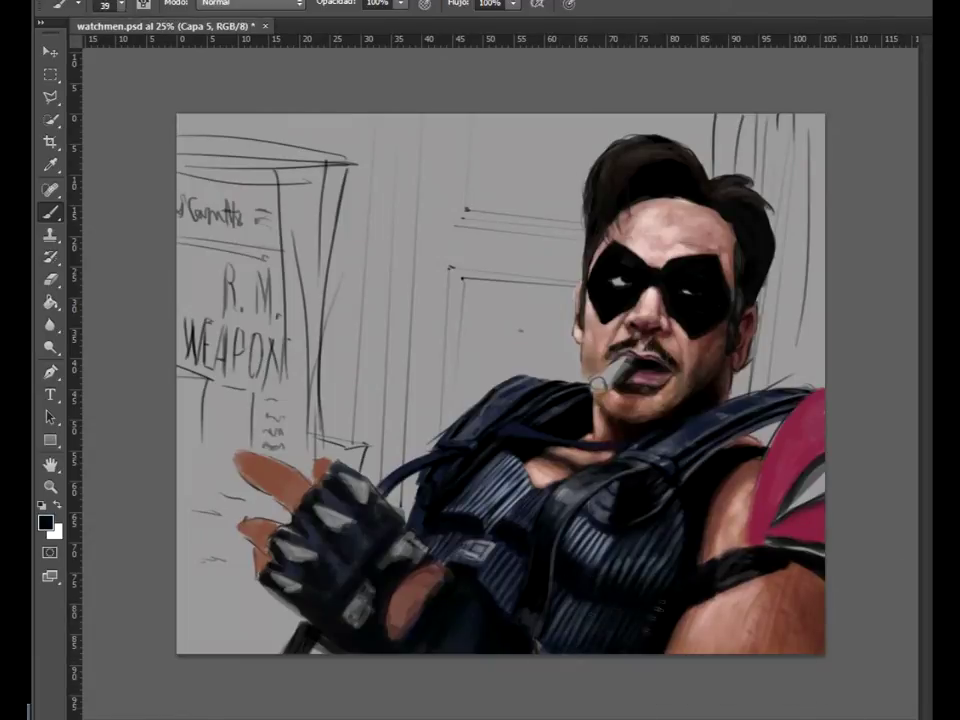
Paint light blue-grey highlights on the vest ribs with a 19 px brush.
right_click(669, 476)
left_click(669, 476, "alt")
right_click(634, 476)
type("19")
key("Return")
left_click(507, 495)
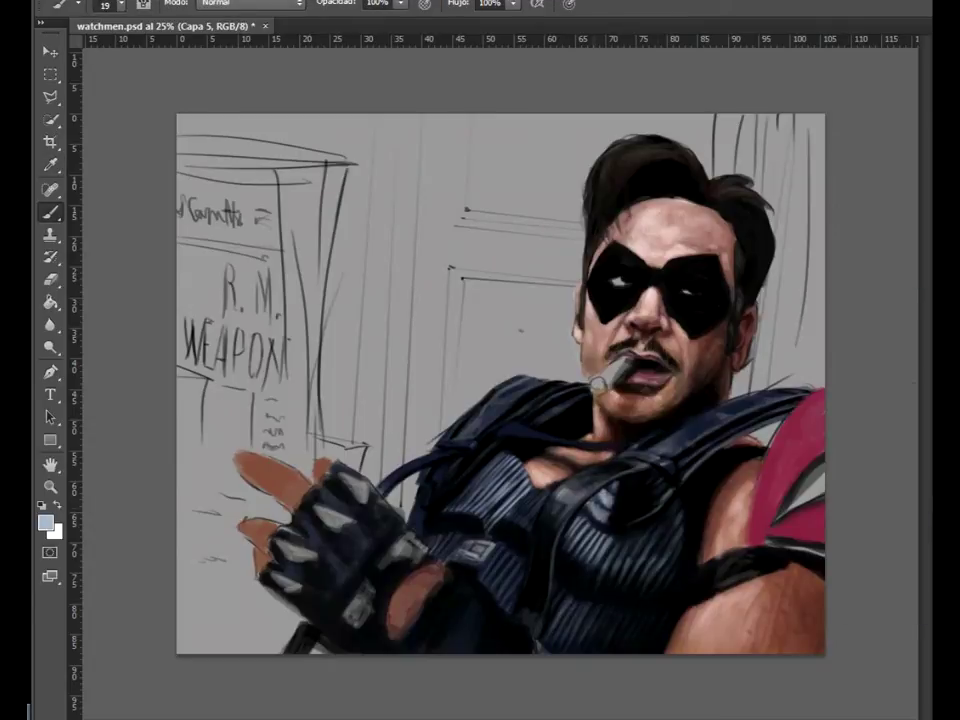
Brighten the chest ribs around the shoulder strap in pale blue, using fine brushes of 8 to 15 px.
key("ctrl+plus")
key("ctrl+plus")
right_click(900, 379, "alt+shift")
key("ctrl+plus")
key("bracketleft")
right_click(440, 360, "alt+shift")
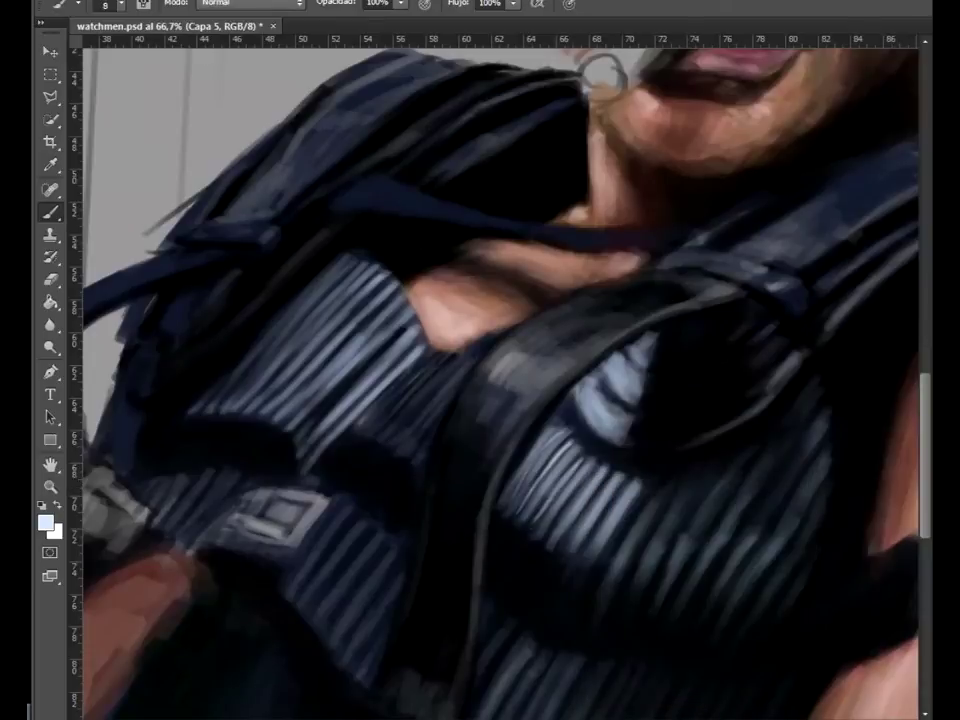
key("bracketright")
right_click(615, 430)
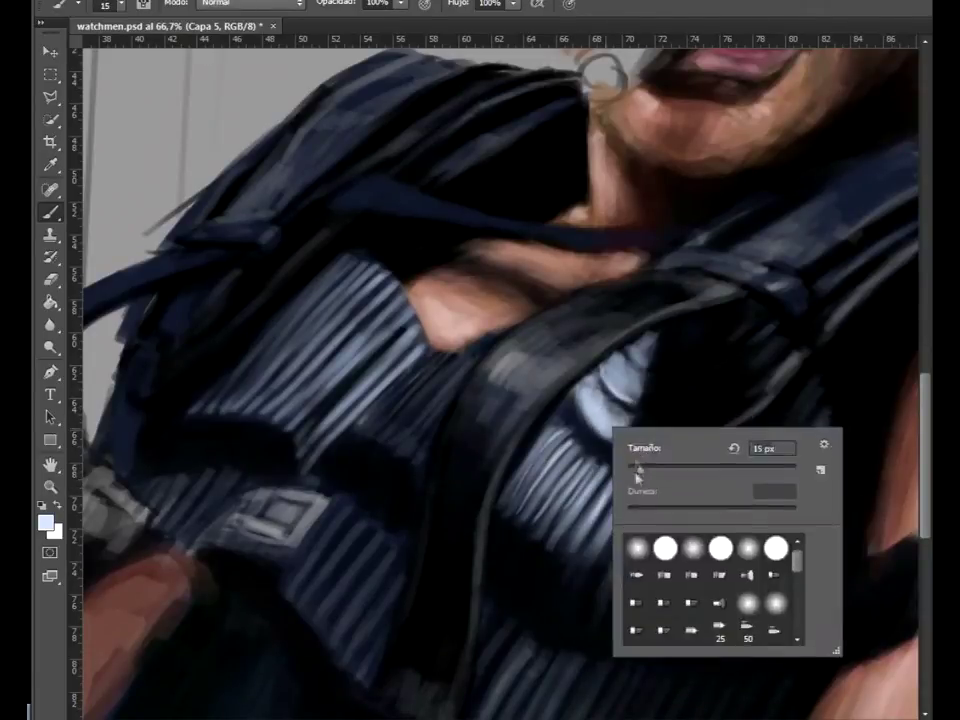
key("ctrl+minus")
key("ctrl+minus")
key("ctrl+minus")
right_click(675, 482)
key("ctrl+plus")
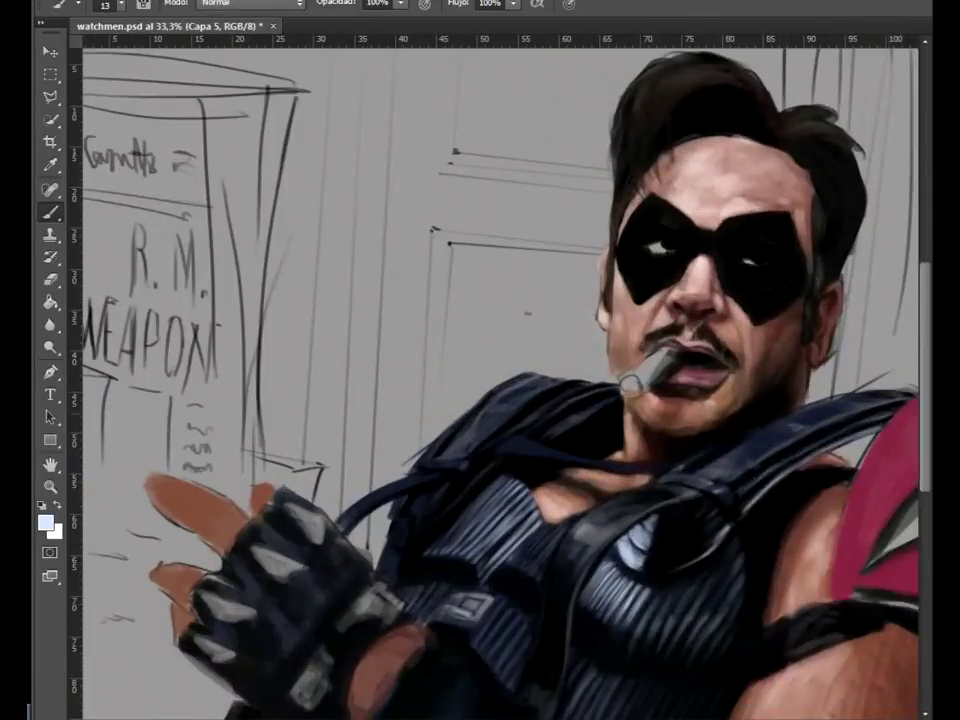
Shade the chest strap with sampled grey at 22 px and dark navy at 33 px.
left_click(536, 365, "alt")
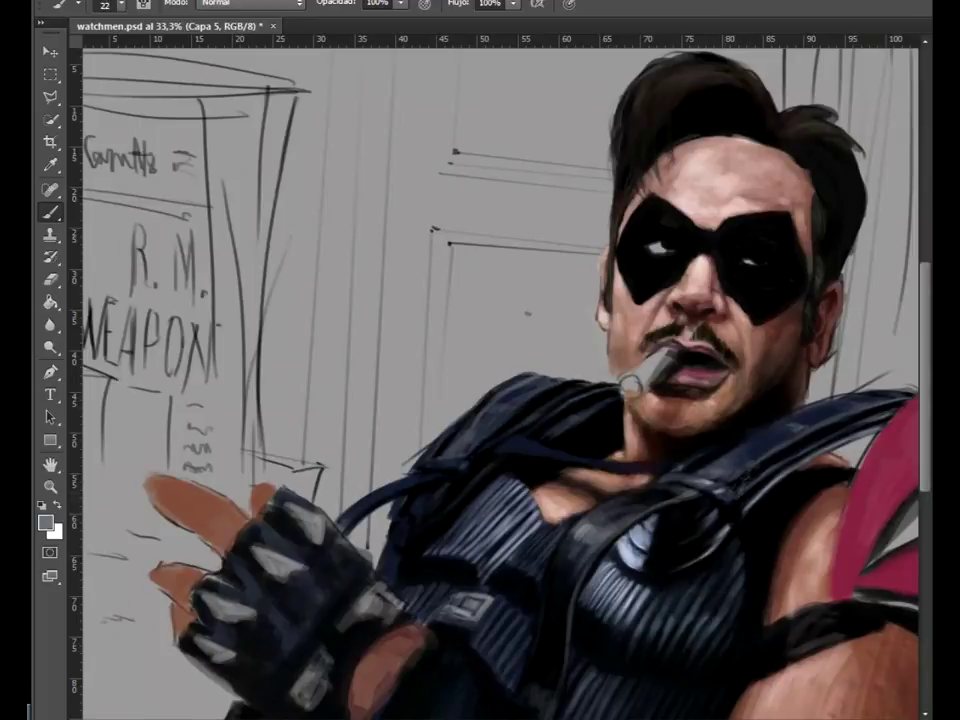
left_click(549, 355, "alt")
key("ctrl+minus")
key("ctrl+plus")
right_click(432, 352)
left_click(610, 430, "alt")
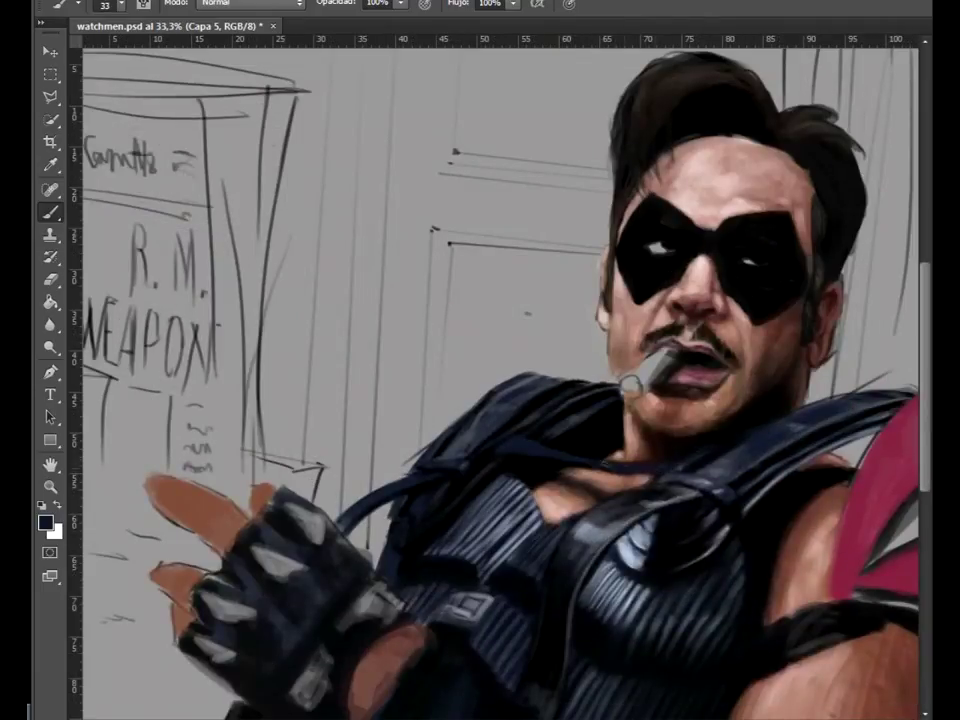
Highlight the cord across the neck in muted blue-grey with brushes of 15 and 13 px.
right_click(455, 318)
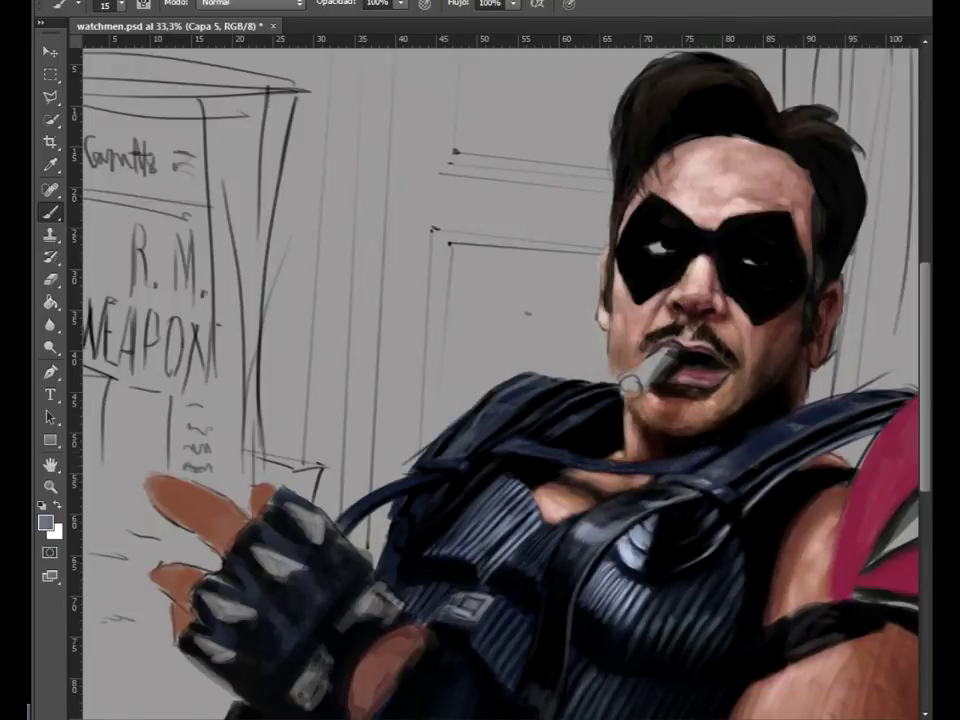
key("ctrl+minus")
right_click(414, 314)
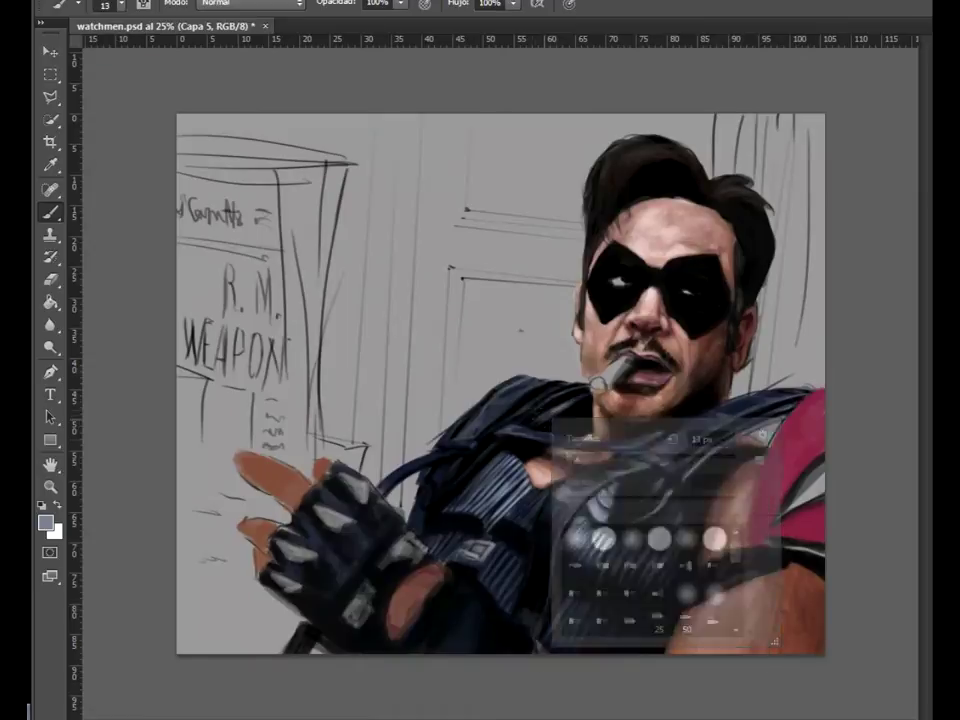
Merge layer Capa 5 into Capa 4, set the brush to 14 px and save the document.
key("F7")
key("alt+bracketleft")
key("alt+bracketleft")
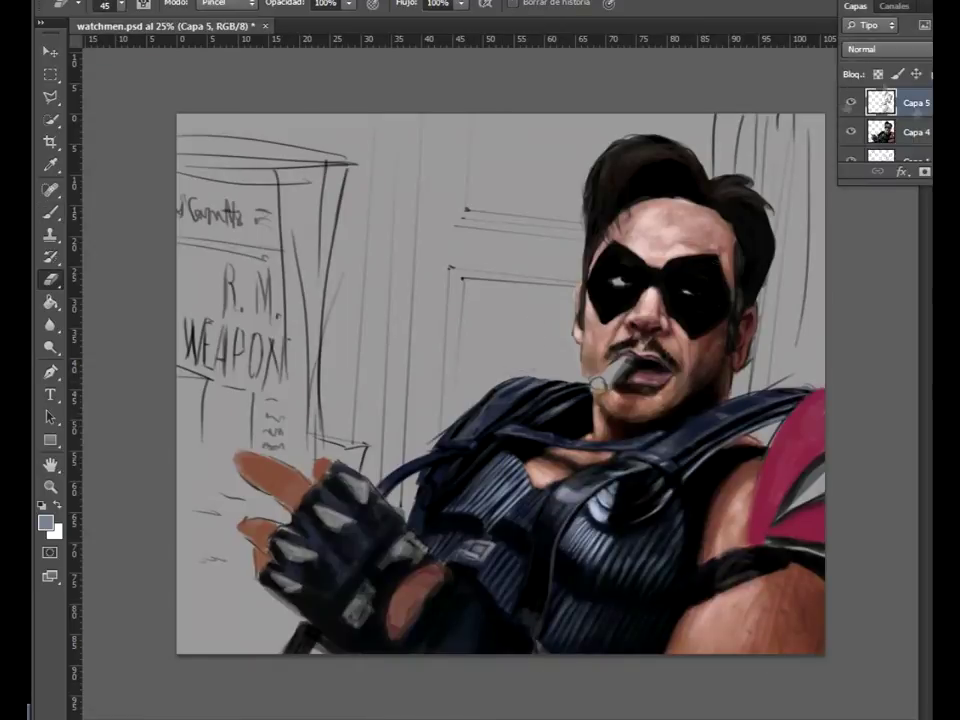
right_click(560, 312)
left_click_drag(586, 349, 591, 349)
key("Return")
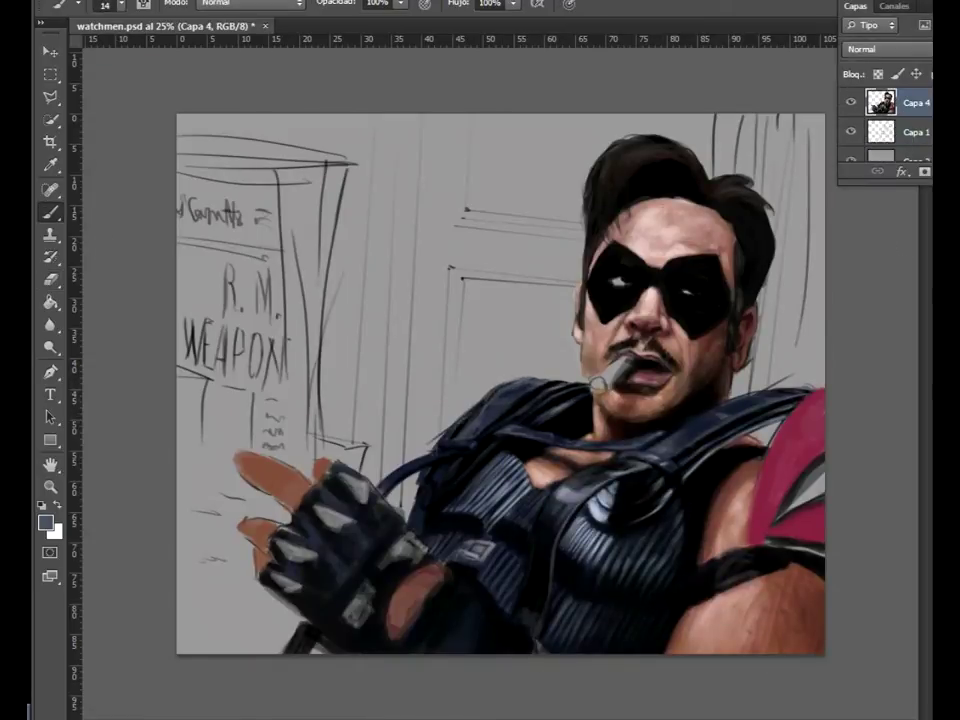
key("ctrl+s")
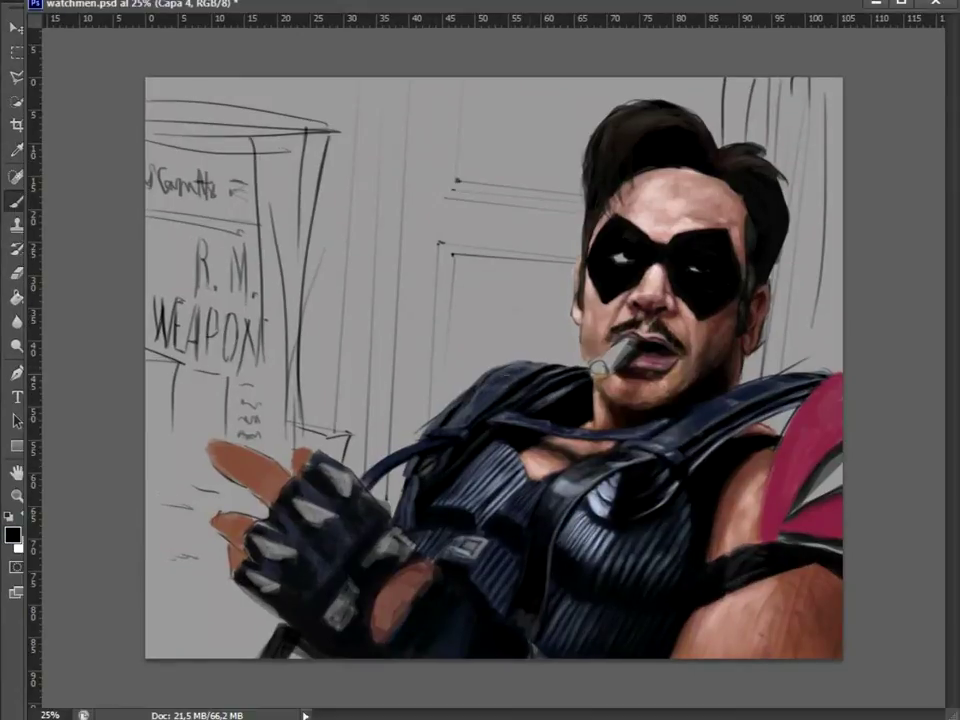
Merge Capa 4 into Capa 1 and erase the stray sketch lines along the shoulder edge.
key("ctrl+e")
key("e")
key("d")
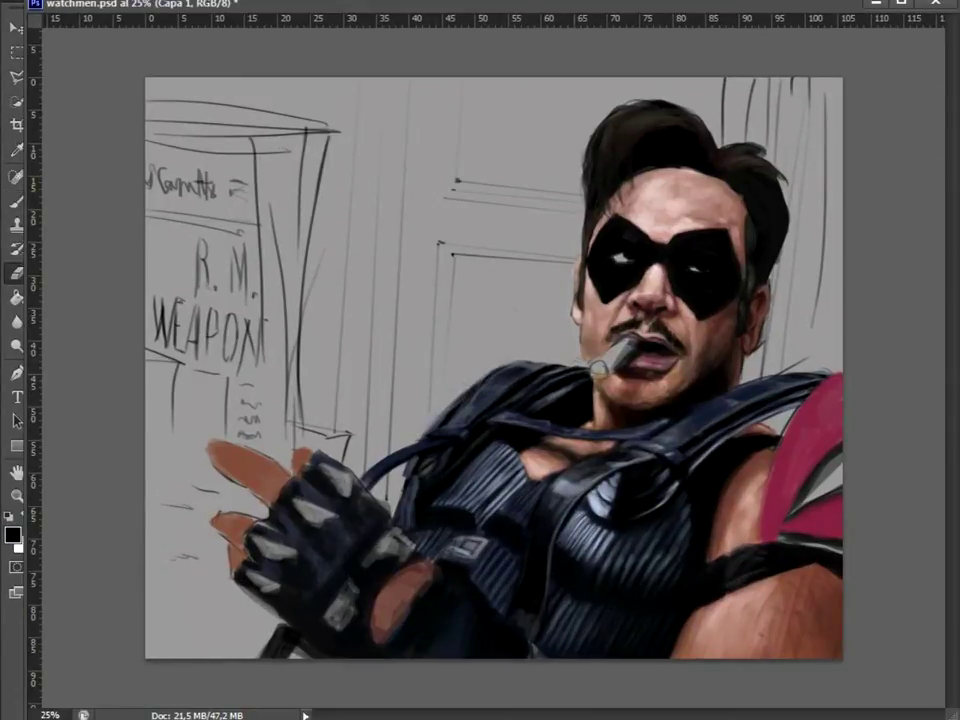
Paint the grey cigar brown with sampled skin tones and shade it with black.
key("b")
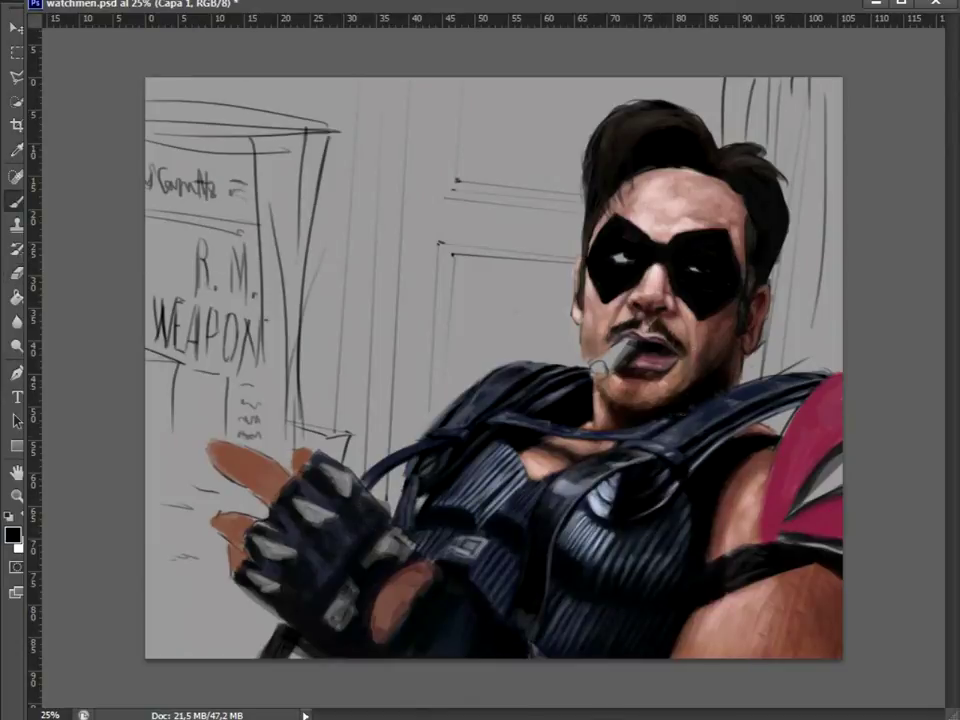
left_click(549, 255, "alt")
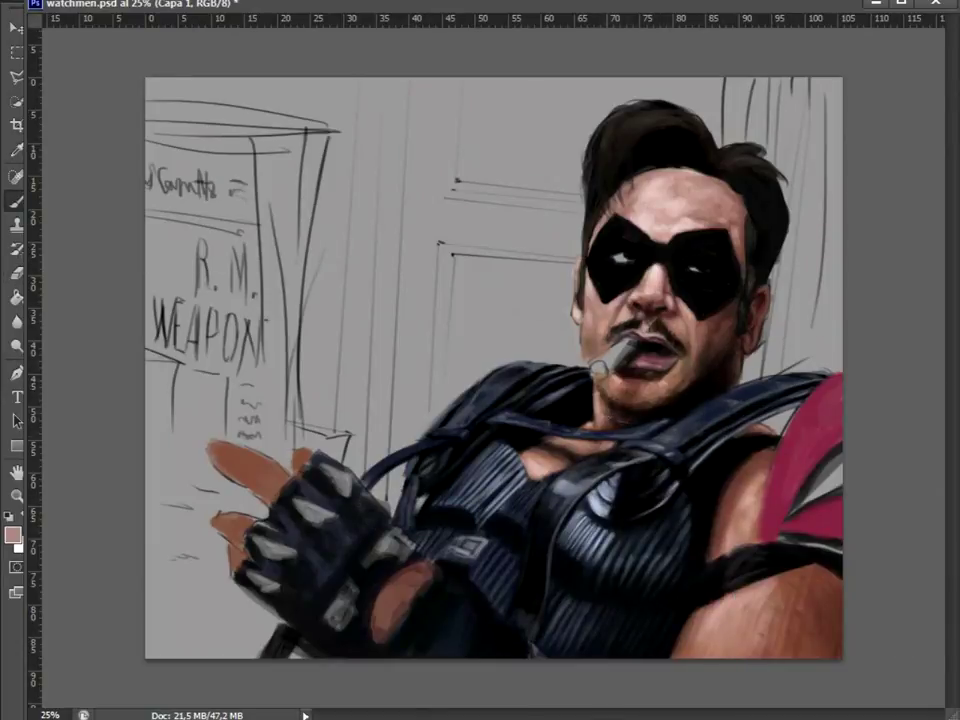
left_click(760, 470, "alt")
right_click(800, 310)
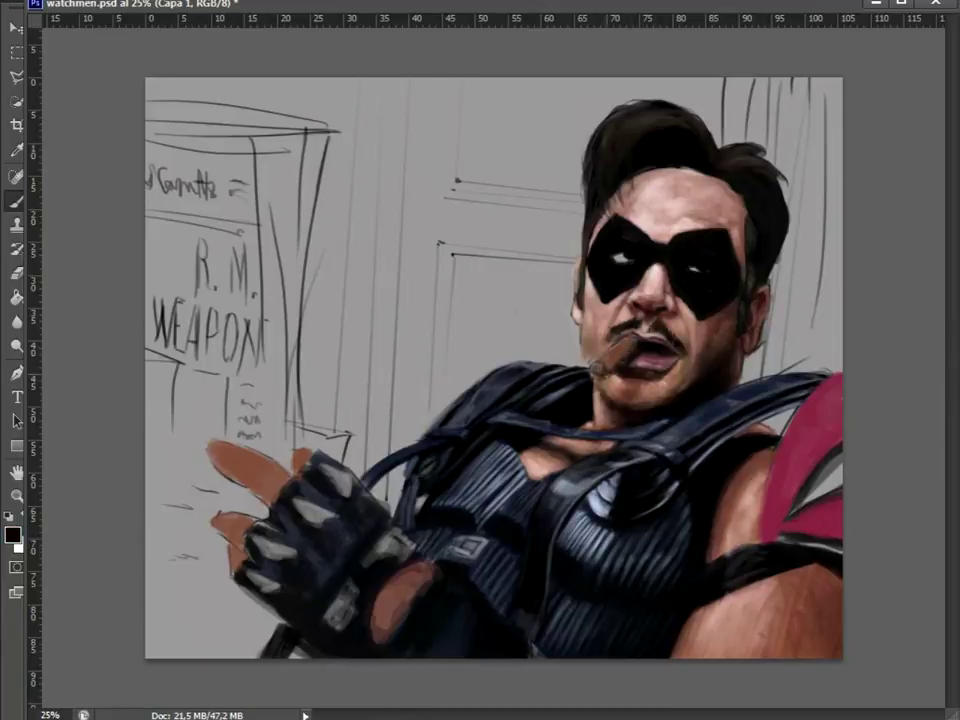
left_click(571, 258, "alt")
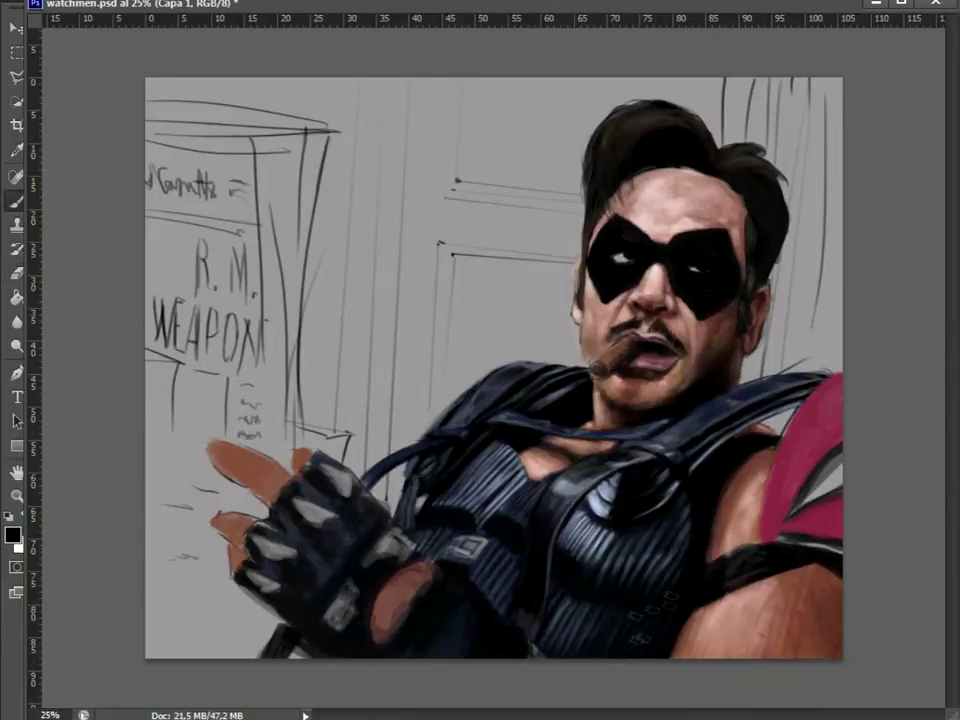
left_click(414, 296, "alt")
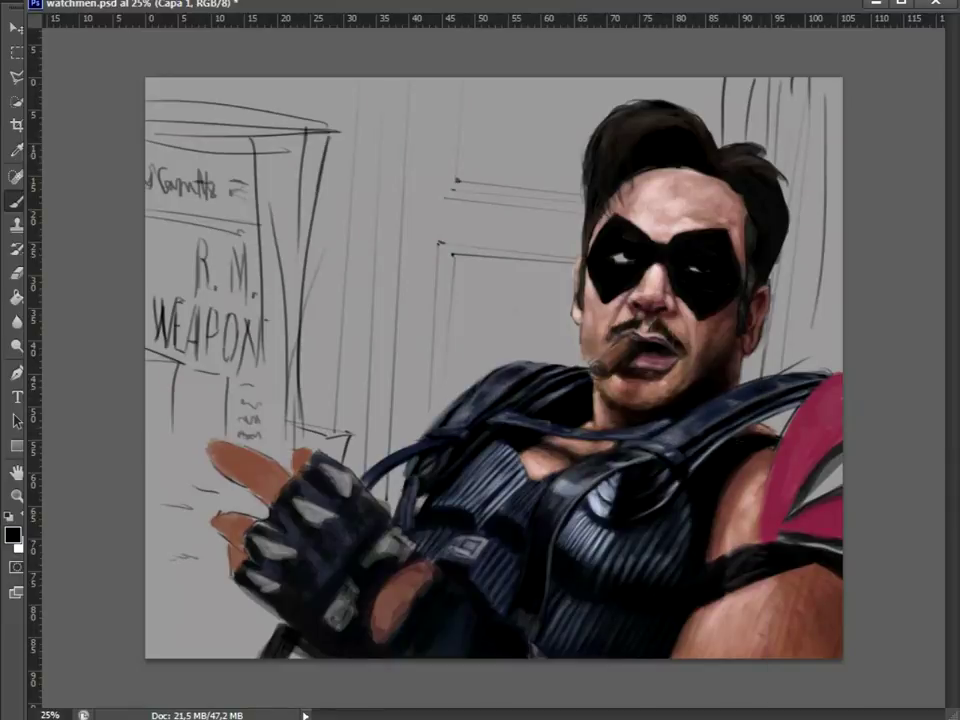
Refine the cigar, lips and chin stubble with sampled brown tones.
left_click(639, 376, "alt")
right_click(674, 398)
key("Escape")
key("d")
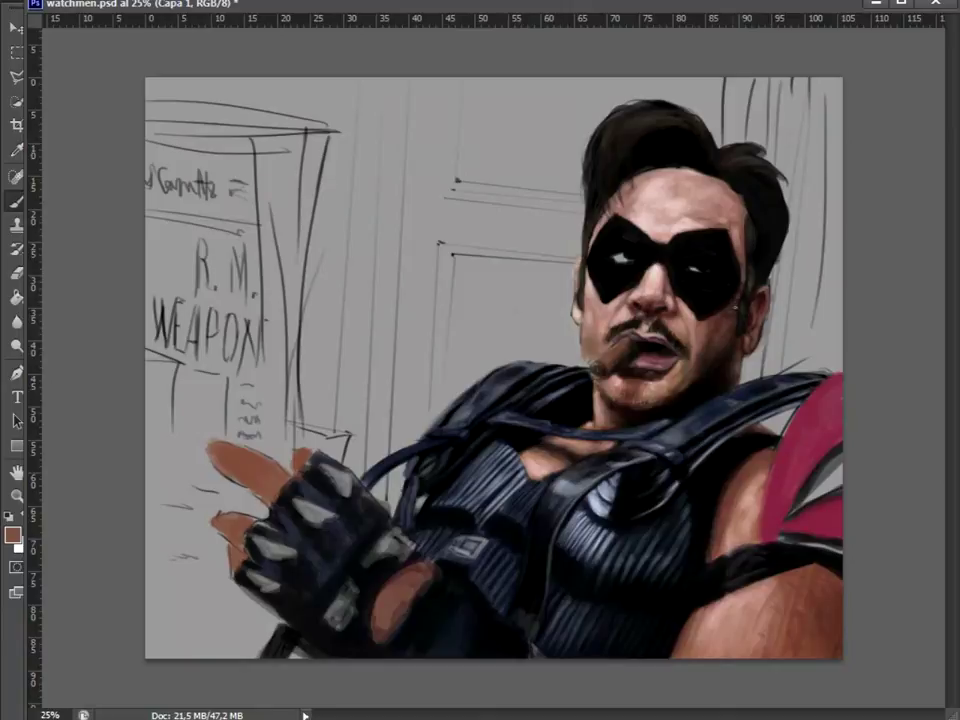
Model the black mask with soft grey highlights and dark touches around both eyes.
left_click(521, 202, "alt")
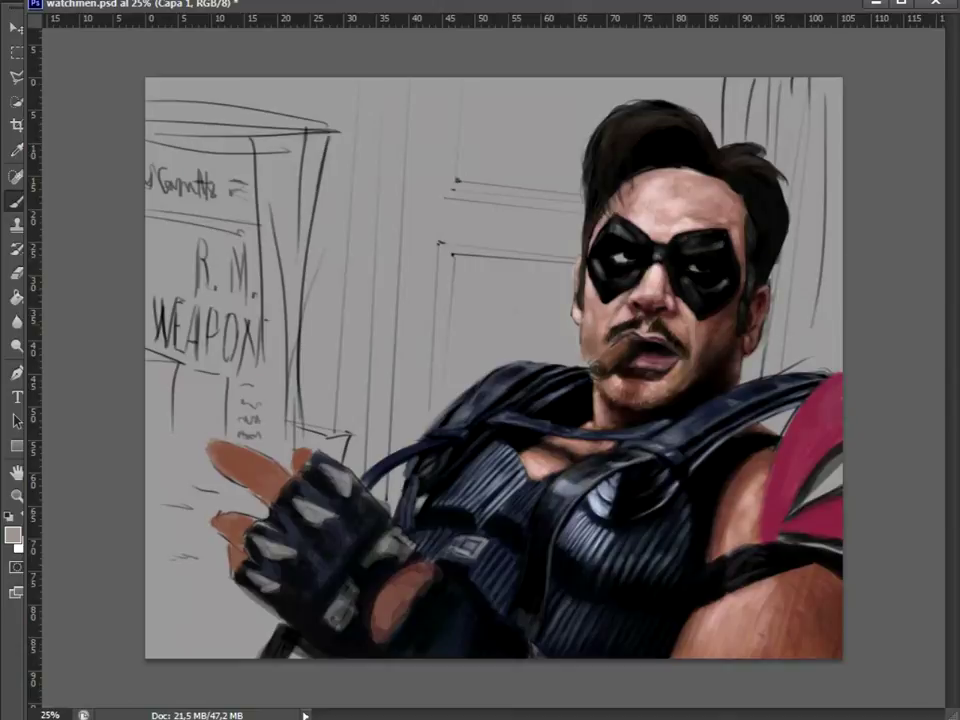
left_click(514, 229, "alt")
left_click(447, 213, "alt")
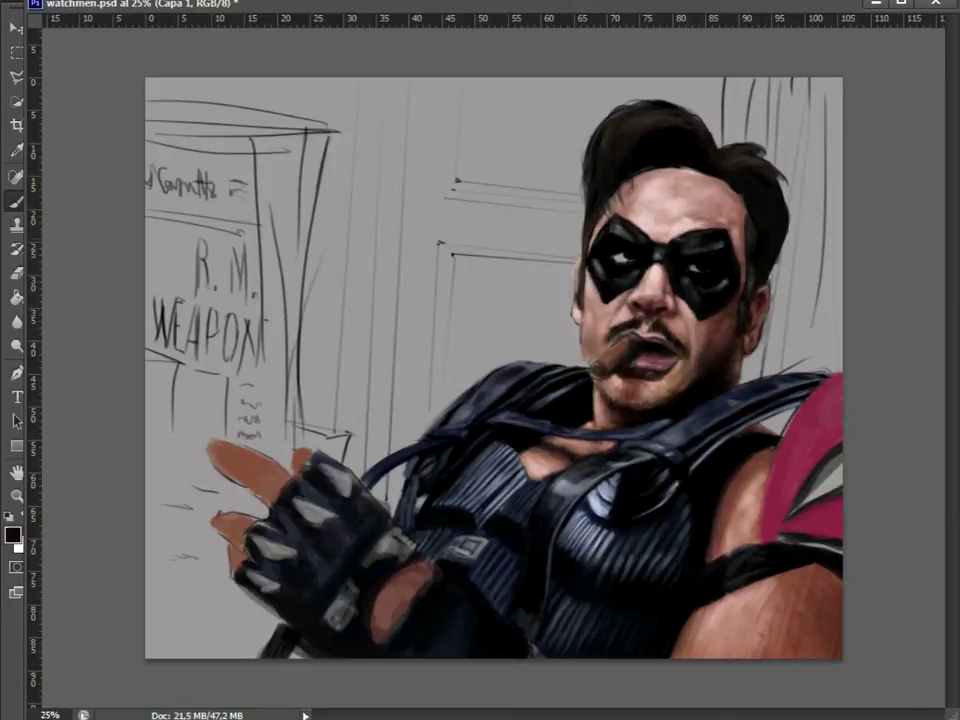
left_click(542, 212, "alt")
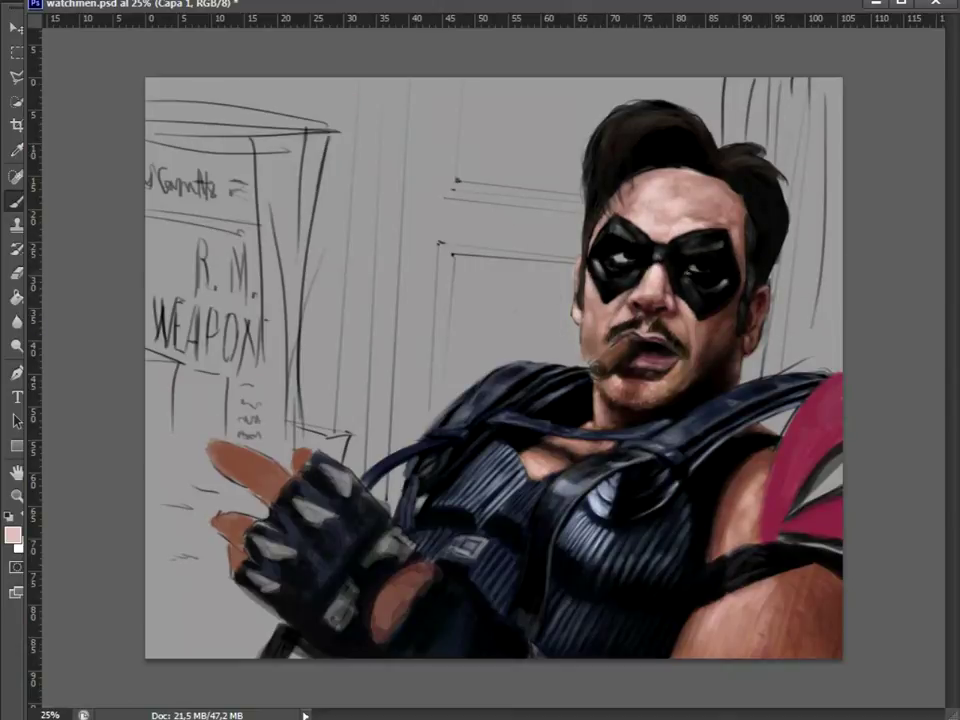
Detail both eyes inside the mask with sampled reddish-brown and pale pink tones.
scroll(630, 285, "up", 2)
left_click(457, 182, "alt")
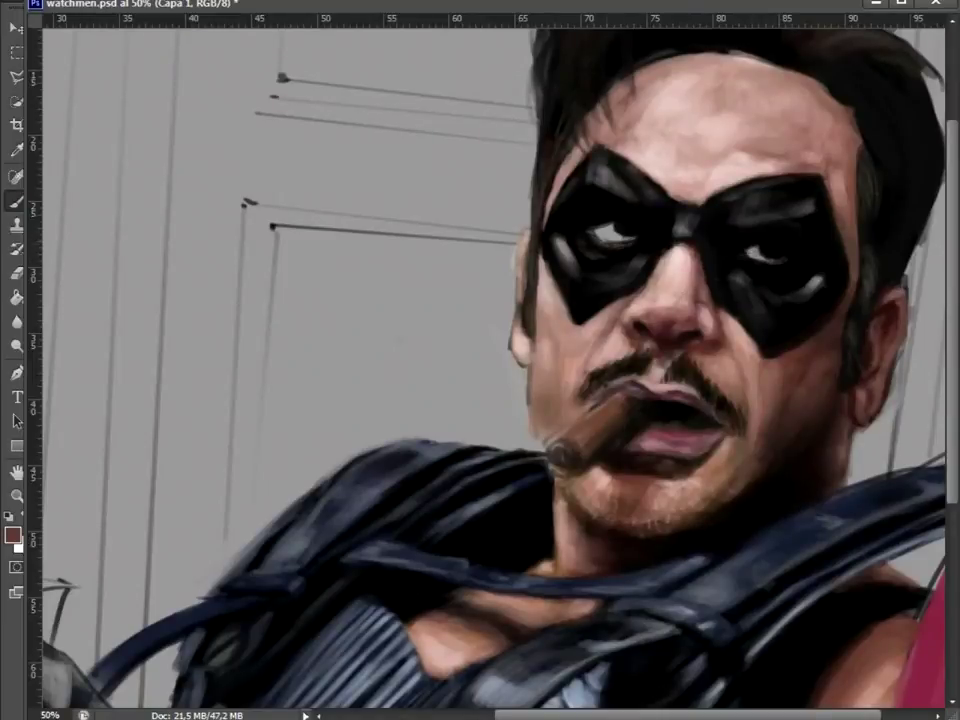
left_click(577, 196, "alt")
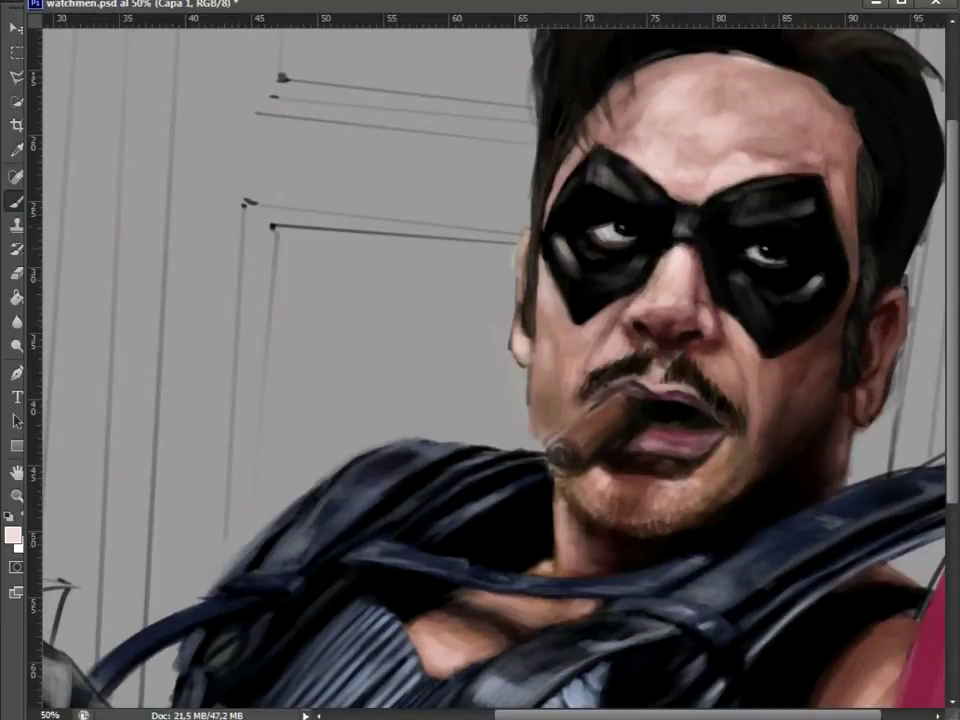
Sharpen the mask's highlights in pale pink and refine the nostril shadows with dark brown.
right_click(621, 185)
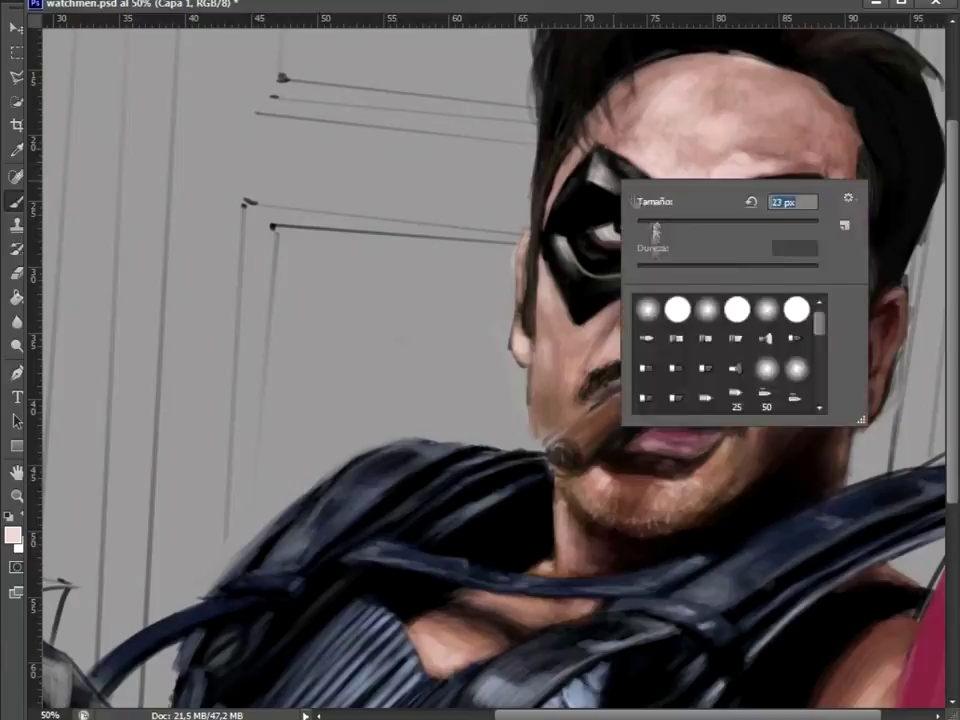
left_click(585, 238, "alt")
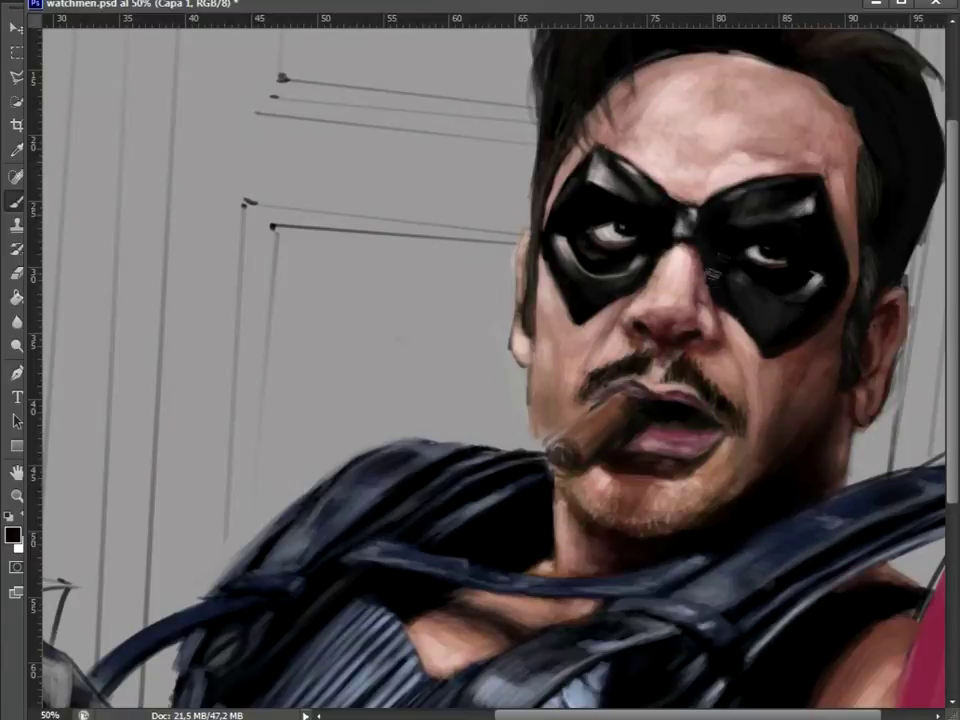
left_click(520, 259, "alt")
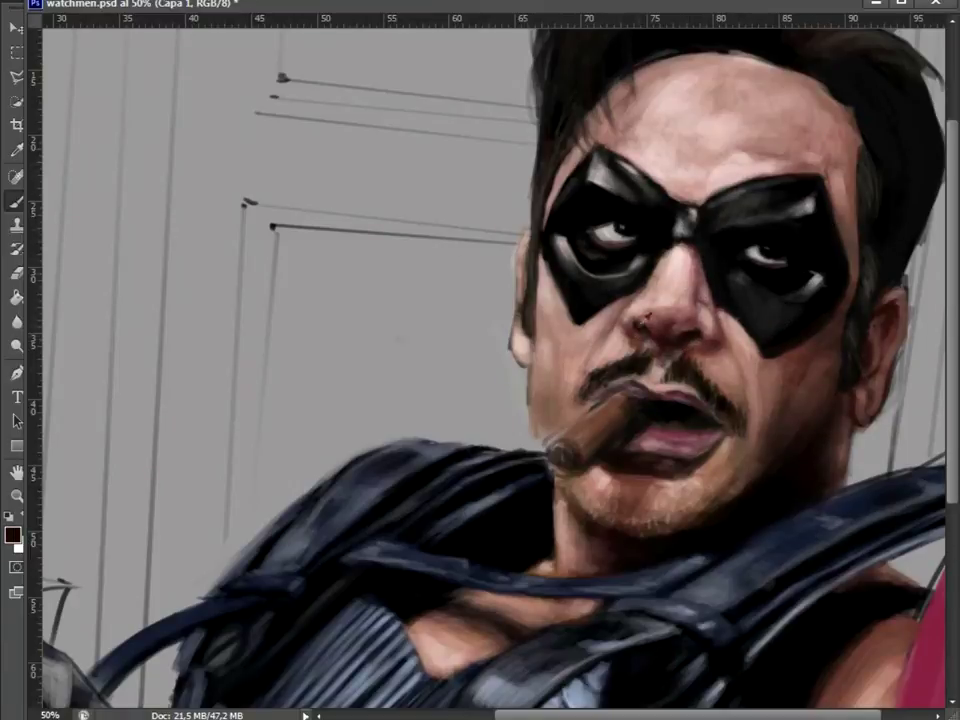
left_click(470, 285, "alt")
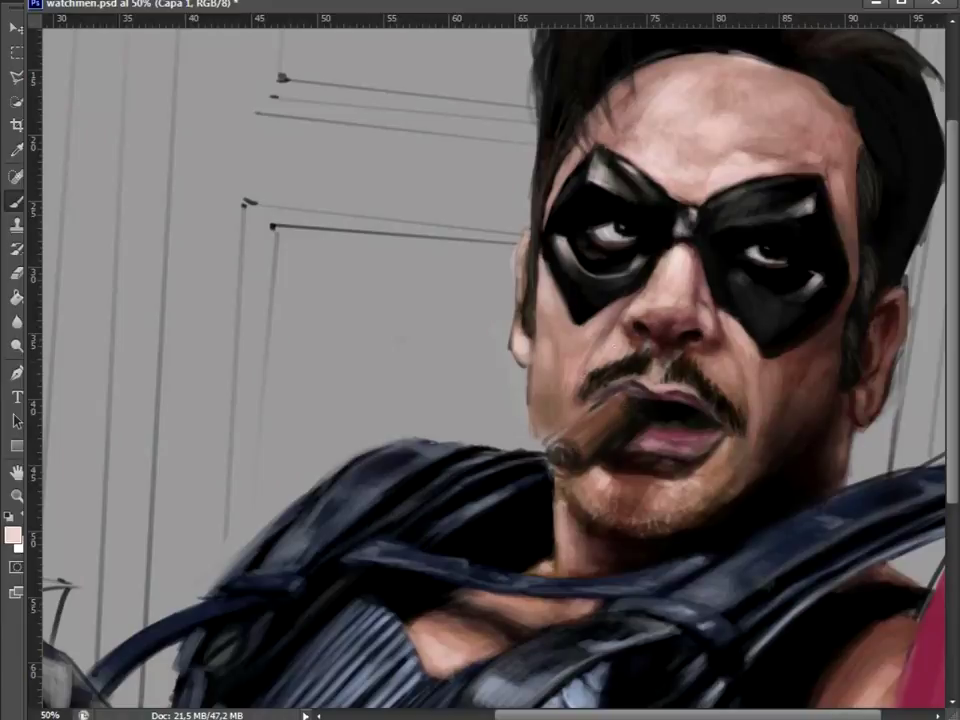
Darken and slim the cigar, painting its tip almost black.
key("ctrl+minus")
left_click(549, 367, "alt")
right_click(590, 362)
key("Escape")
left_click(641, 409, "alt")
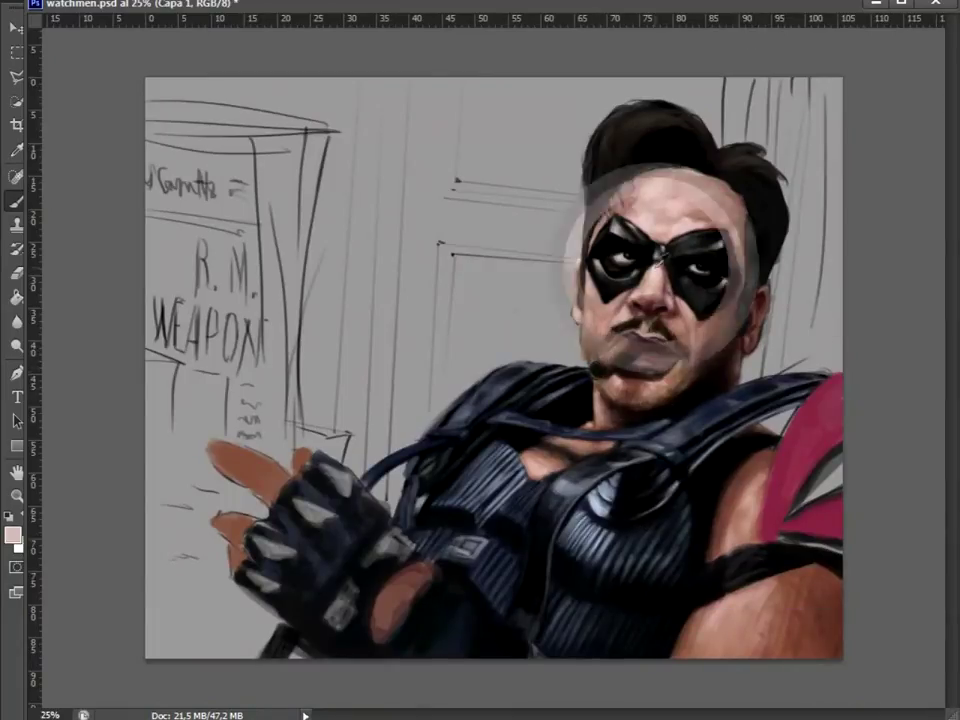
Add pale stubble flecks along the jaw and blend the cheek and jaw with sampled skin tones.
key("ctrl+plus")
left_click(570, 365, "alt")
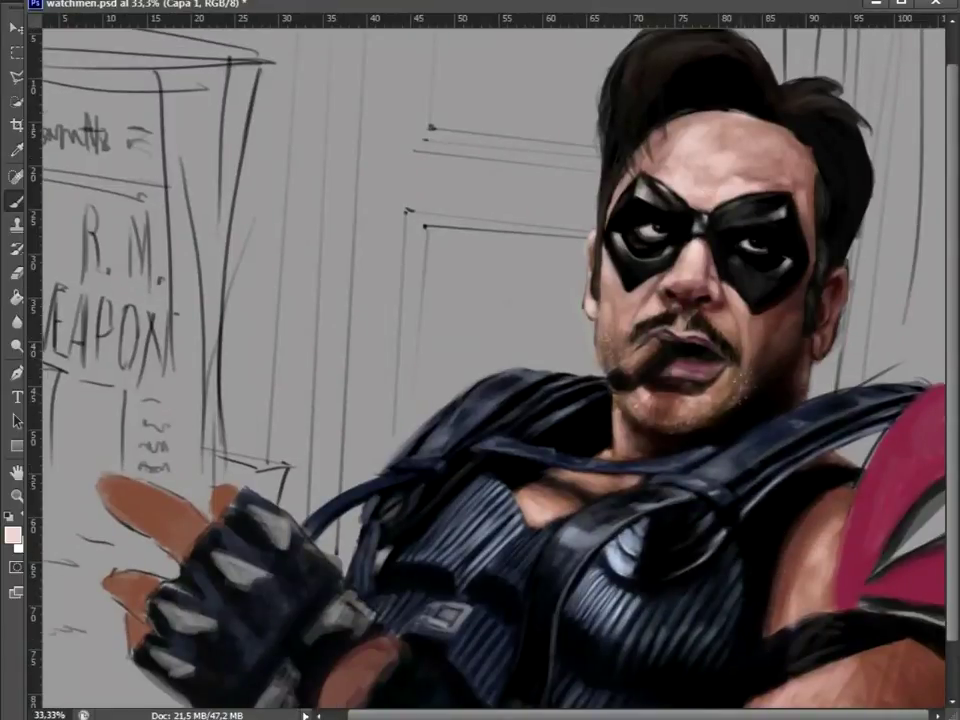
left_click(578, 302, "alt")
left_click(760, 344)
left_click(575, 281, "alt")
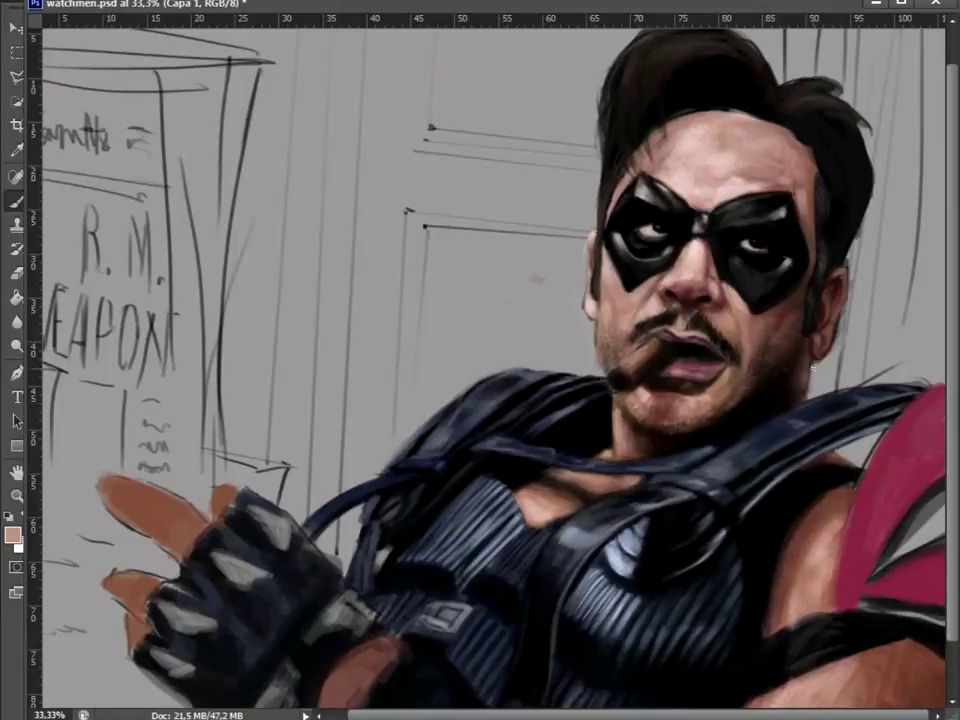
Add fine white highlights to the forehead, lips and cigar.
key("x")
right_click(615, 235)
key("Escape")
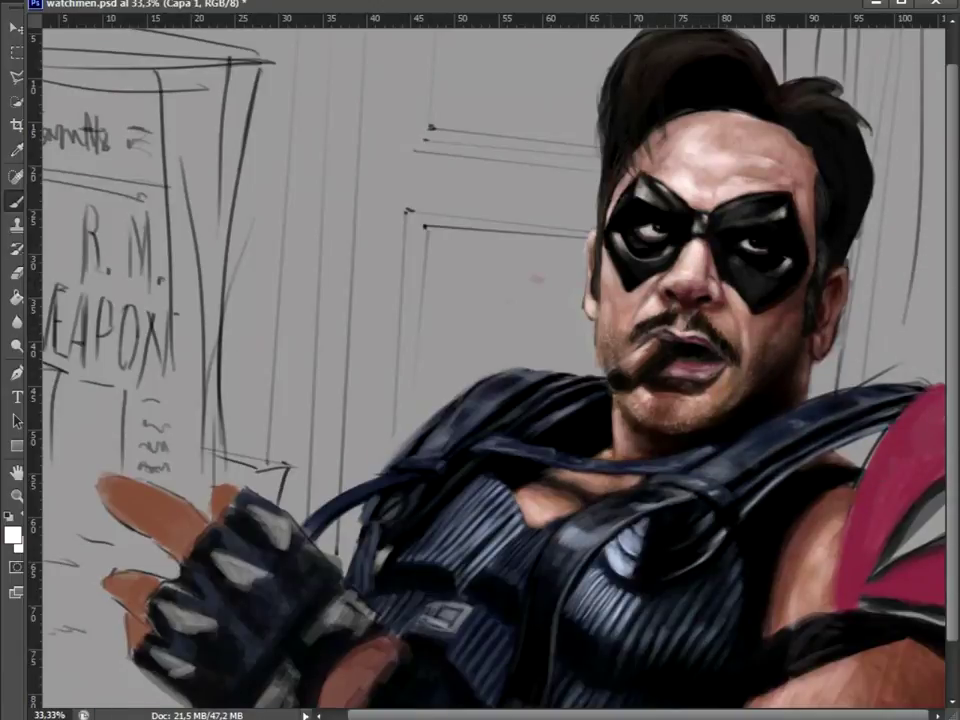
Touch up the mask and cigar details with pale blue highlights and black shadows.
key("ctrl+minus")
right_click(724, 226)
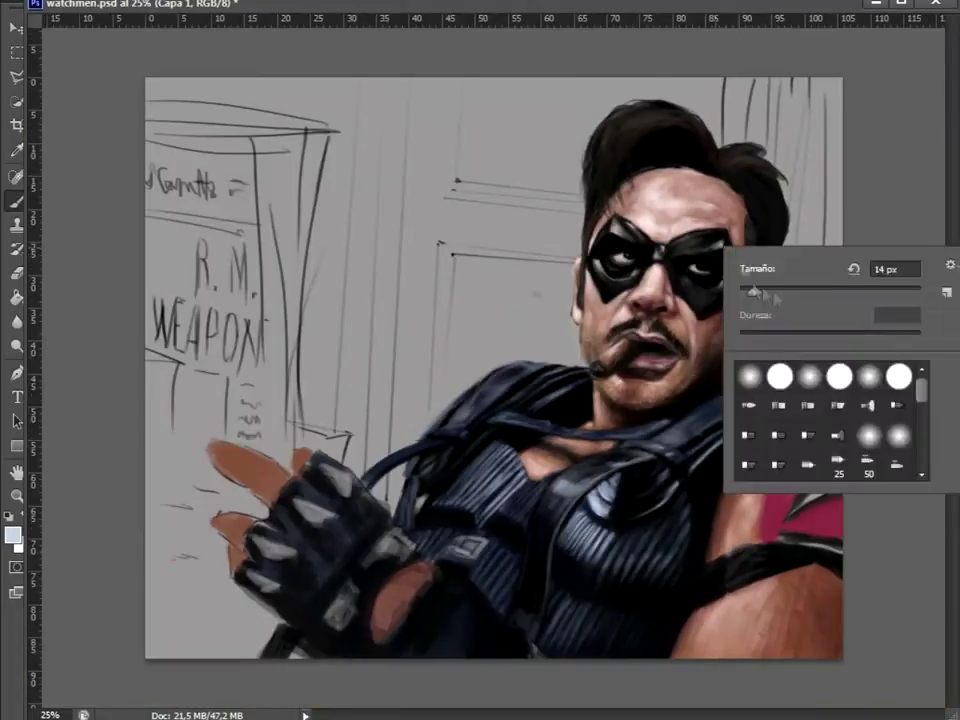
key("Escape")
right_click(665, 253)
key("Escape")
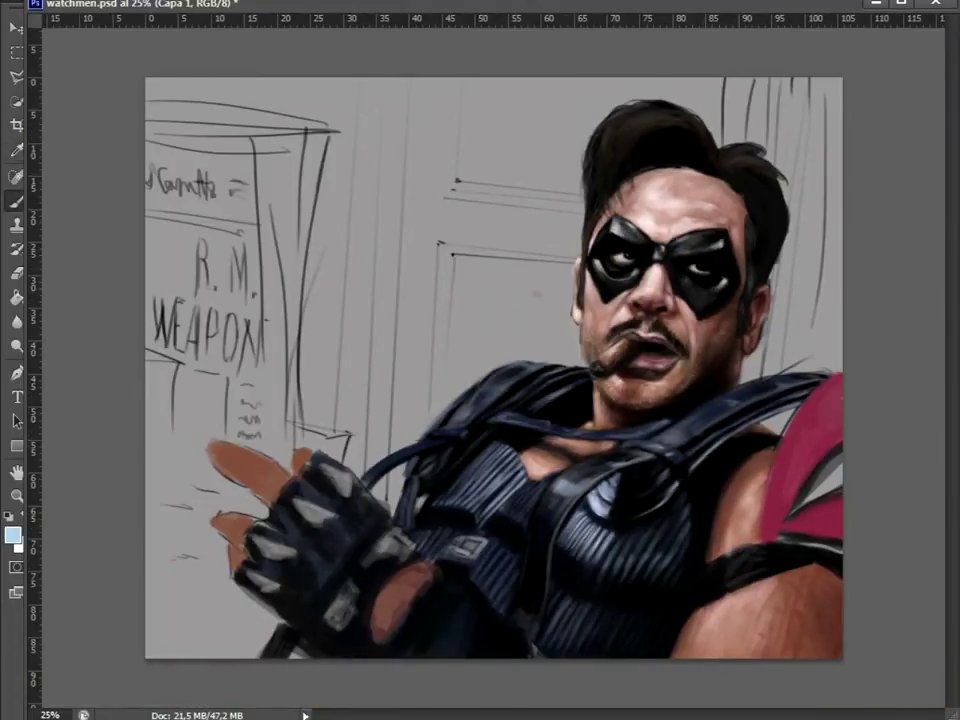
key("ctrl+plus")
key("ctrl+plus")
key("ctrl+plus")
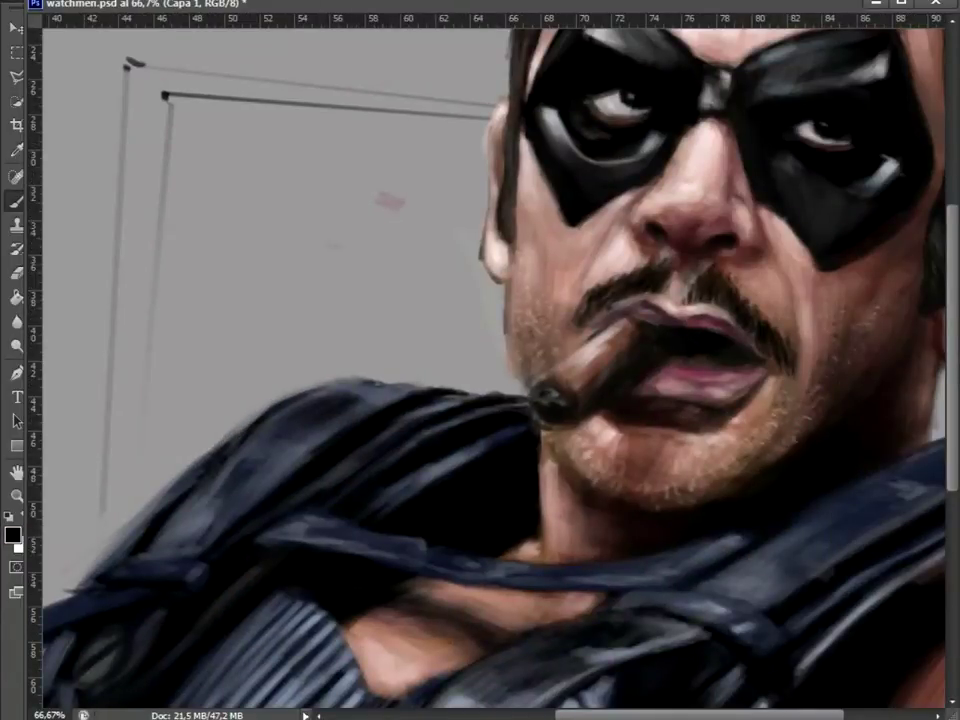
key("ctrl+minus")
key("ctrl+minus")
key("ctrl+minus")
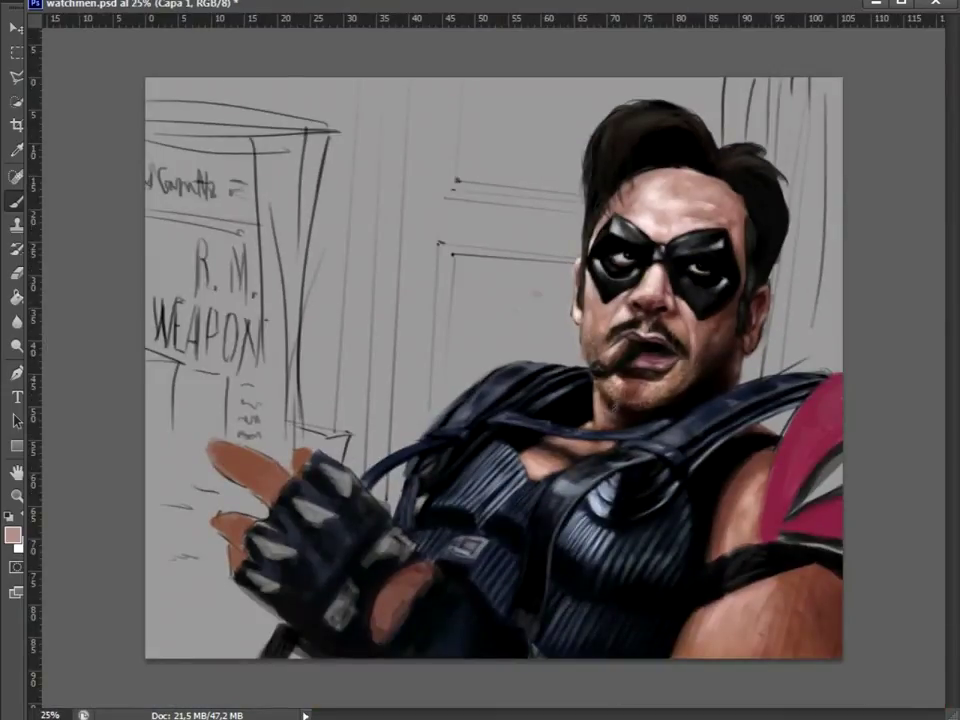
Blend the upper arm with sampled skin tones and repaint the black armband in dark navy blue.
left_click(536, 408, "alt")
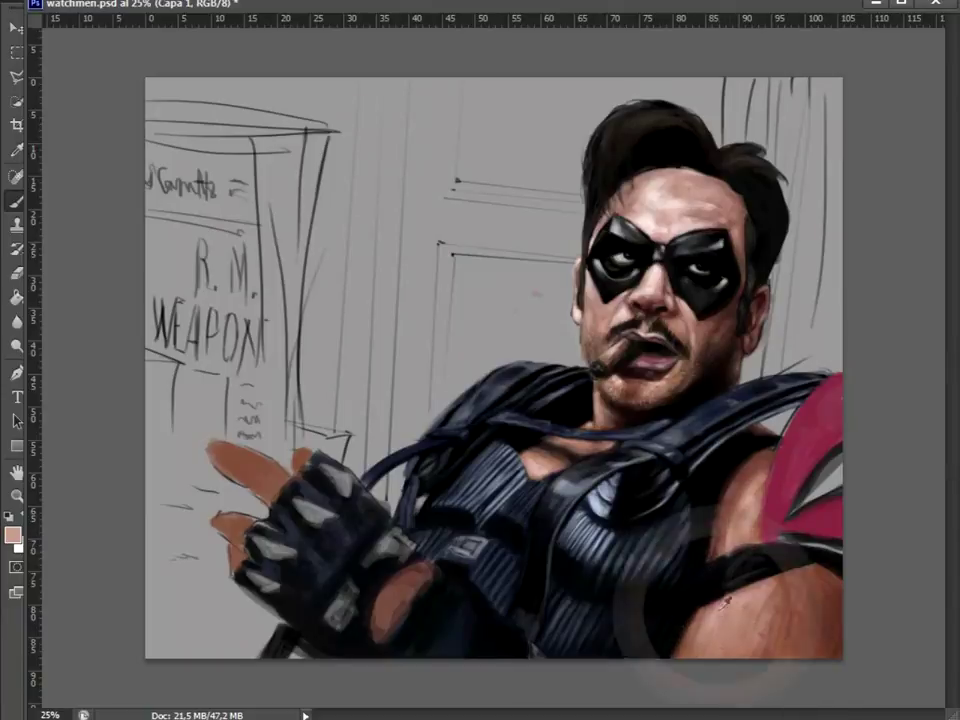
left_click(555, 425, "alt")
right_click(762, 484)
key("Return")
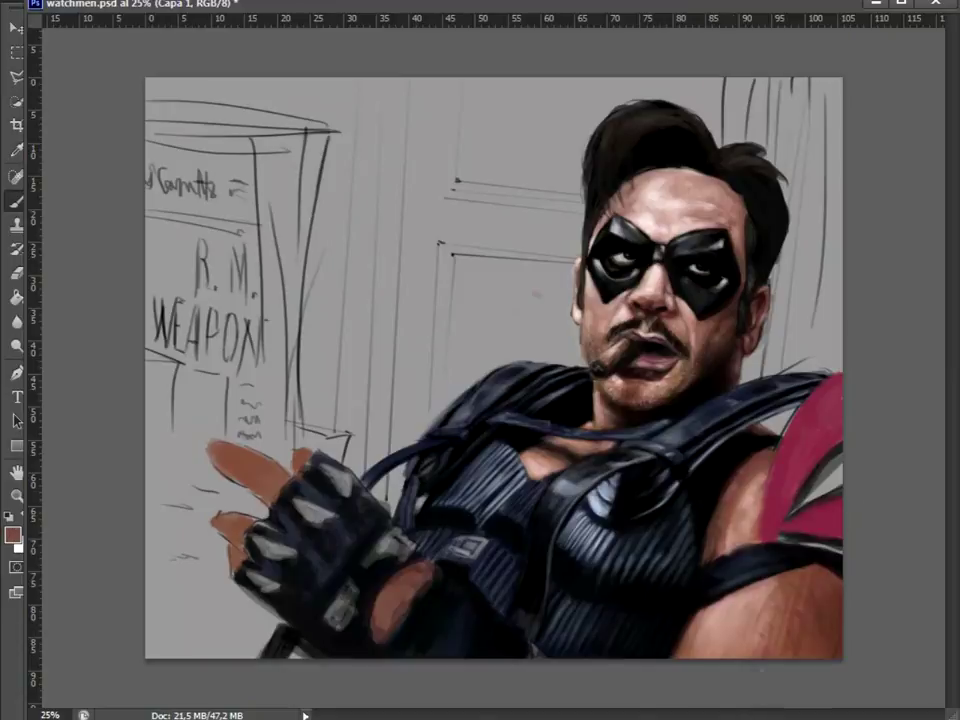
left_click_drag(600, 400, 668, 596)
key("e")
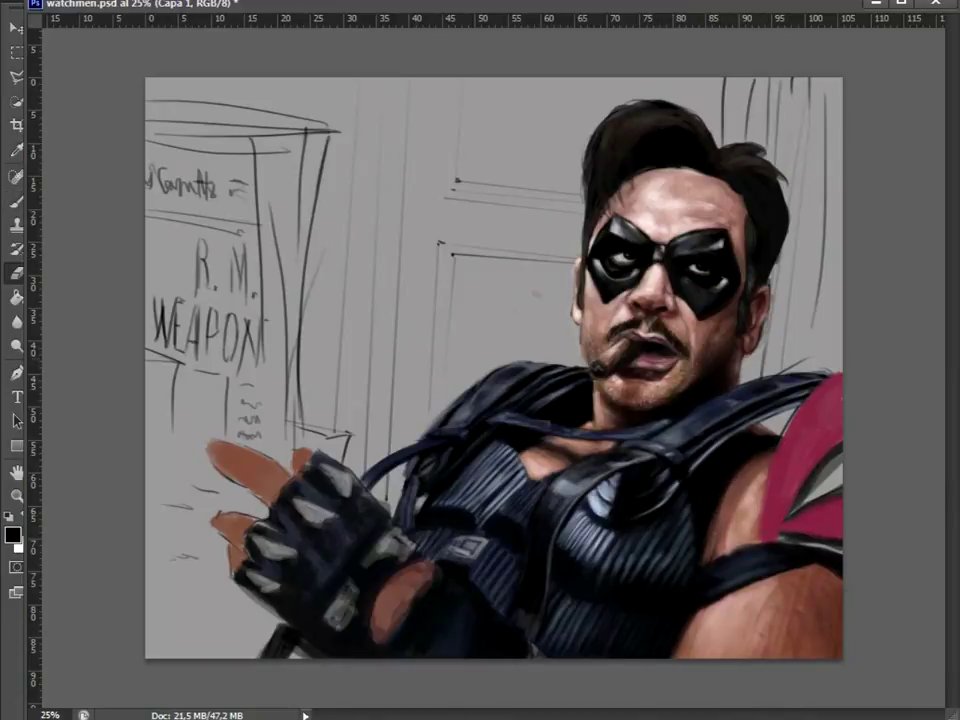
Tint the mask's highlights blue on a separate layer.
key("b")
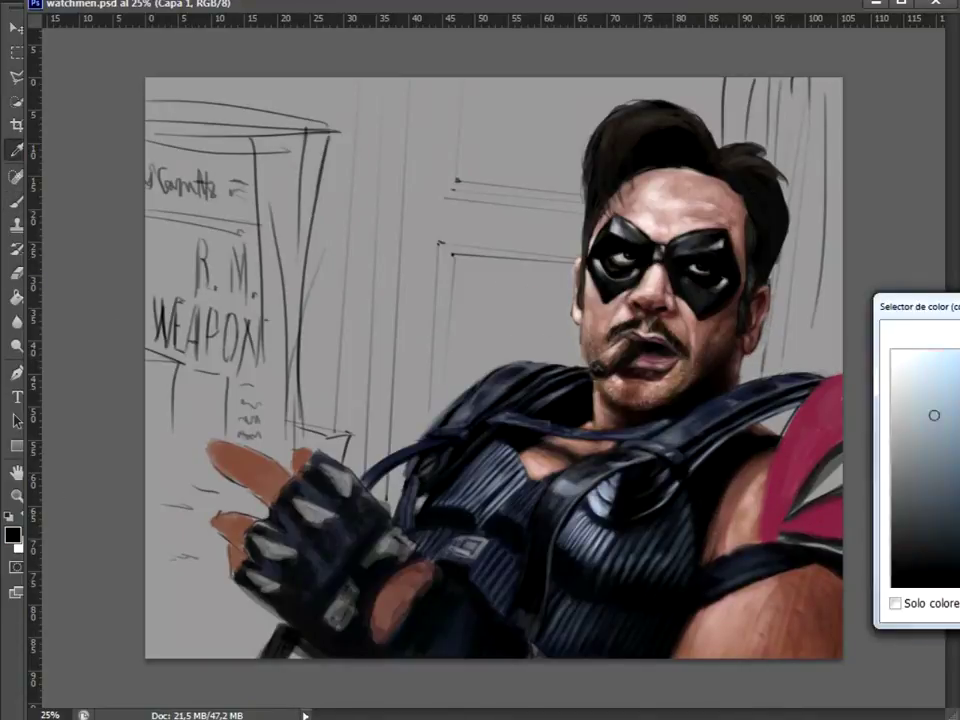
key("Return")
left_click_drag(675, 244, 702, 250)
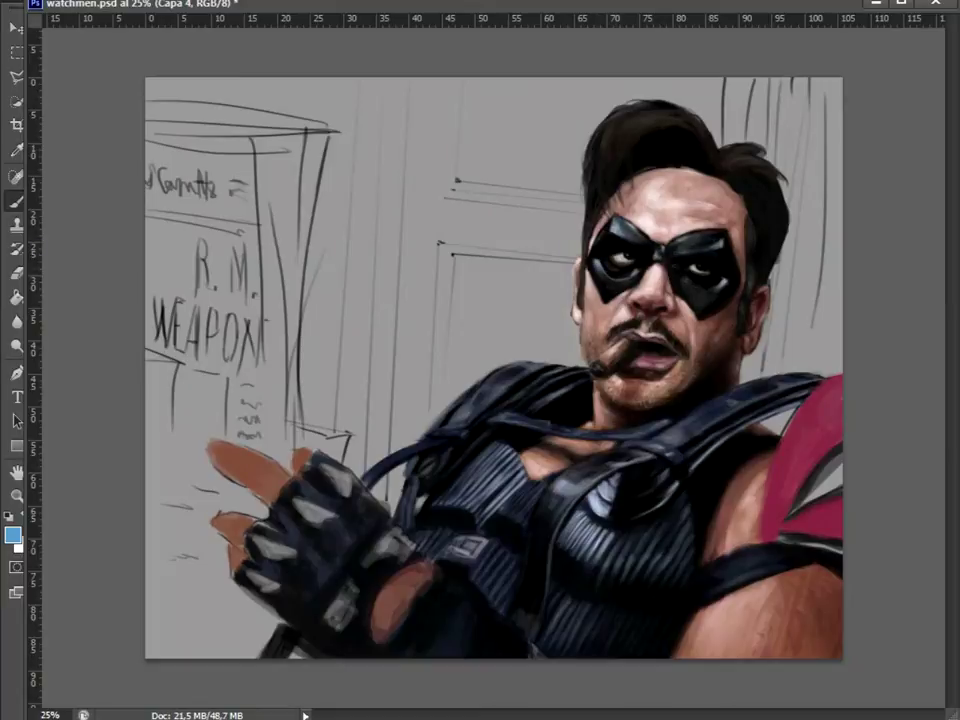
Refine the suit's ribs, shoulder straps and armband with sampled dark blue tones and black shadows.
left_click(538, 450, "alt")
right_click(467, 489)
left_click(452, 530, "alt")
left_click(600, 543, "alt")
right_click(552, 490)
key("Escape")
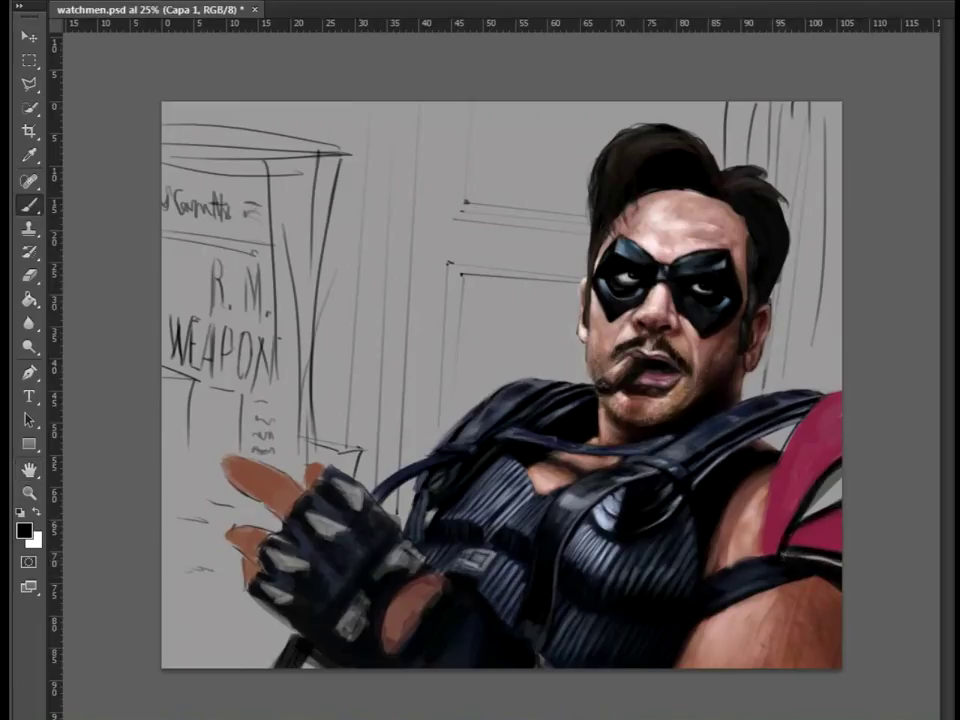
right_click(552, 428)
left_click(552, 430, "alt")
right_click(556, 430)
left_click(542, 448, "alt")
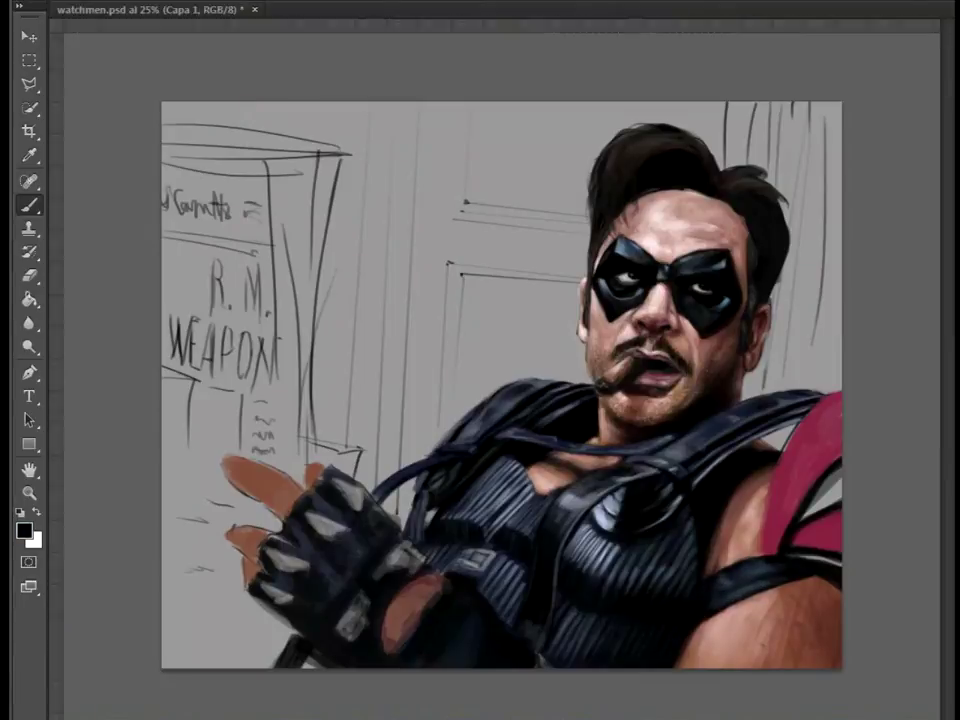
left_click(570, 427, "alt")
left_click(756, 557, "alt")
Model the upper magenta shoulder plate with lighter pink shading and a pale grey edge.
left_click(590, 375, "alt")
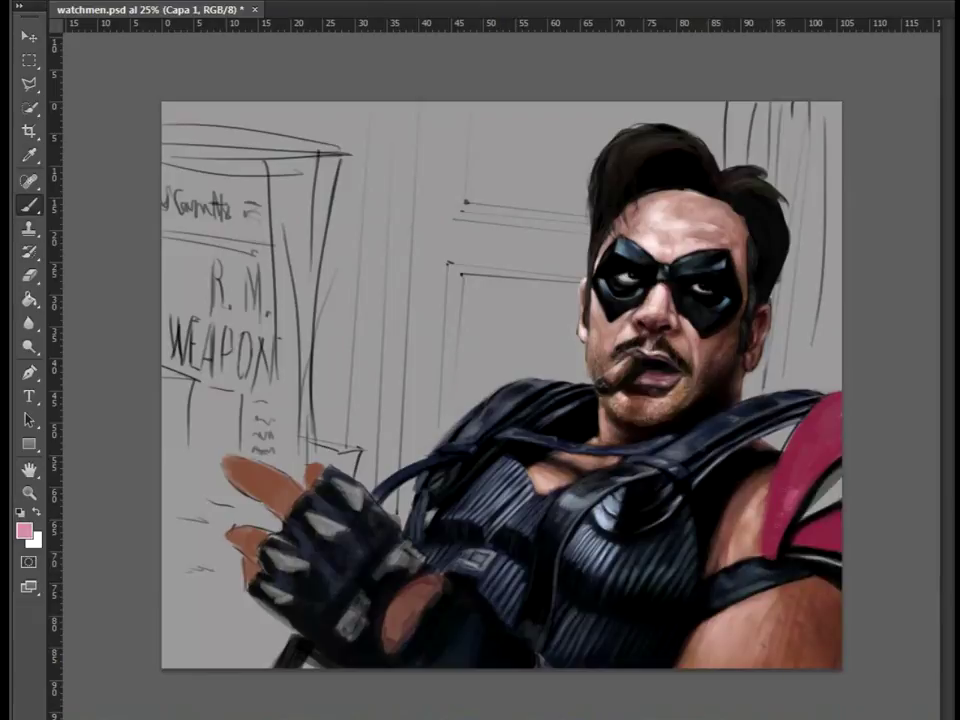
right_click(598, 365)
key("Escape")
left_click(608, 335, "alt")
right_click(608, 335)
key("Escape")
left_click(610, 362, "alt")
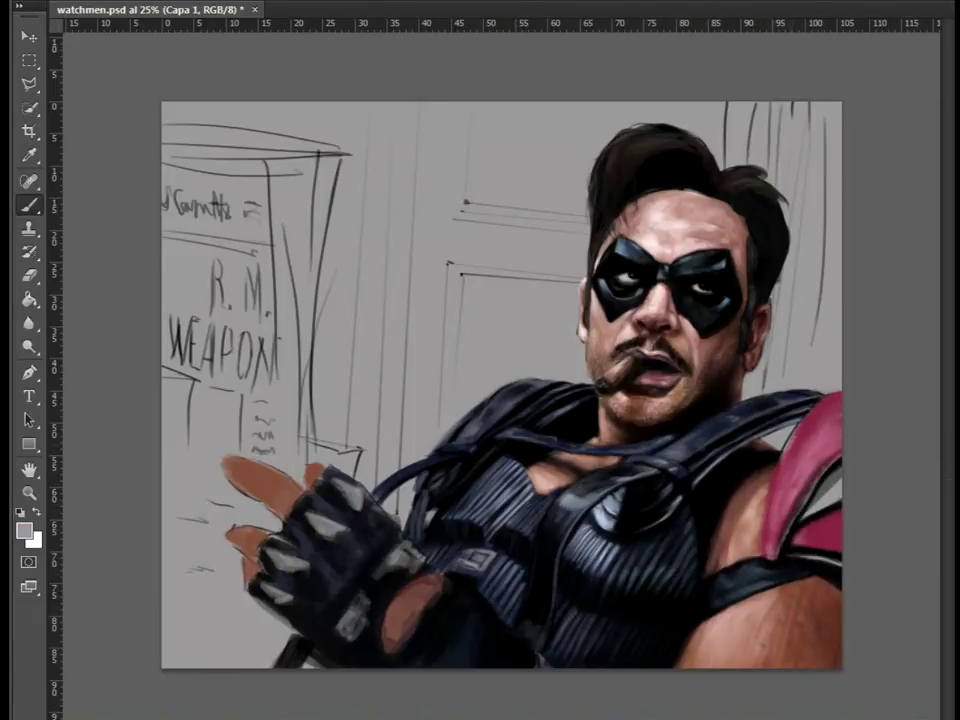
Brighten the centre of the upper shoulder plate with pale pink highlights.
left_click(767, 452, "alt")
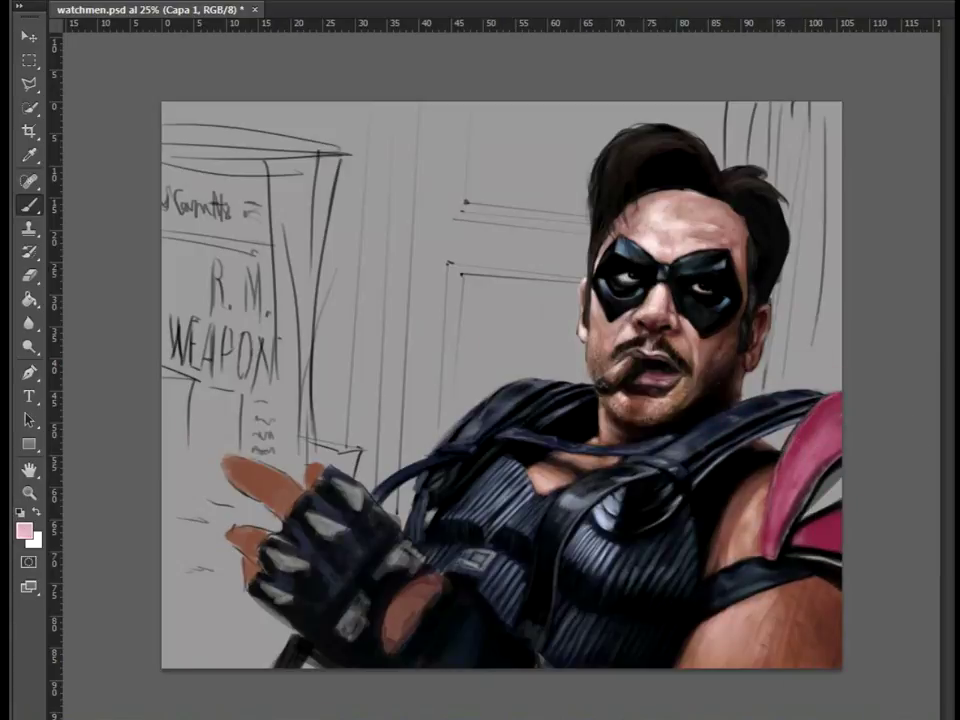
left_click(612, 338, "alt")
left_click(620, 310, "alt")
left_click(610, 345, "alt")
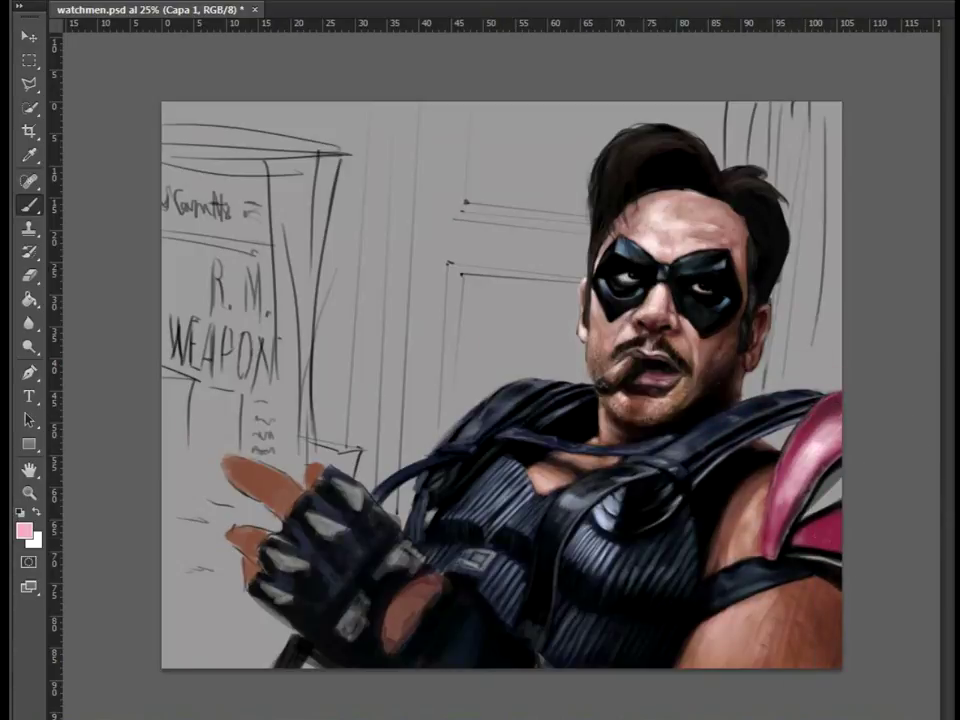
Lighten the lower shoulder plate and the tip of the upper one with soft pink tones.
left_click(778, 532, "alt")
right_click(820, 525)
key("Escape")
left_click(765, 525, "alt")
right_click(822, 527)
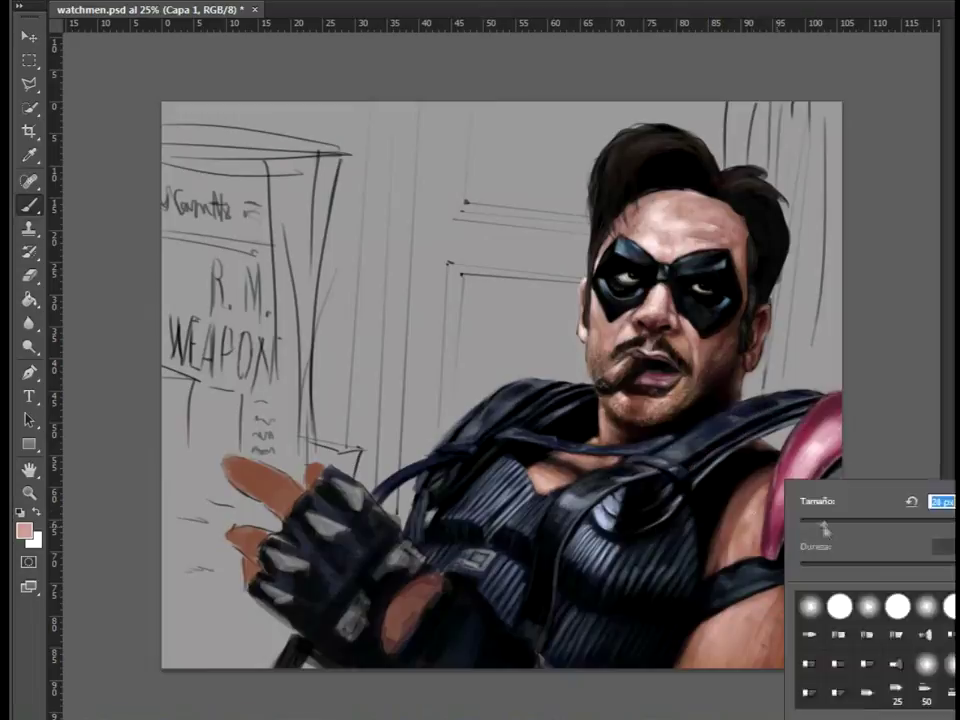
key("Escape")
Paint a round rivet on each pink shoulder plate and add fine pale pink highlights around them.
scroll(830, 550, "up", 2)
left_click(707, 511, "alt")
right_click(707, 511)
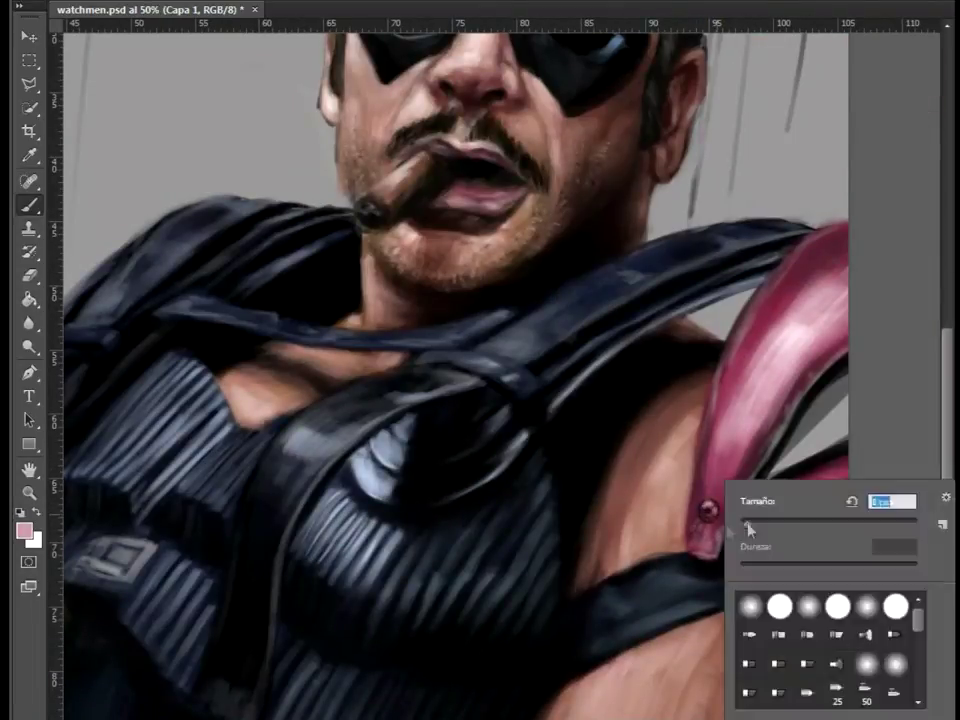
scroll(707, 511, "down", 1)
key("Escape")
left_click(511, 357, "alt")
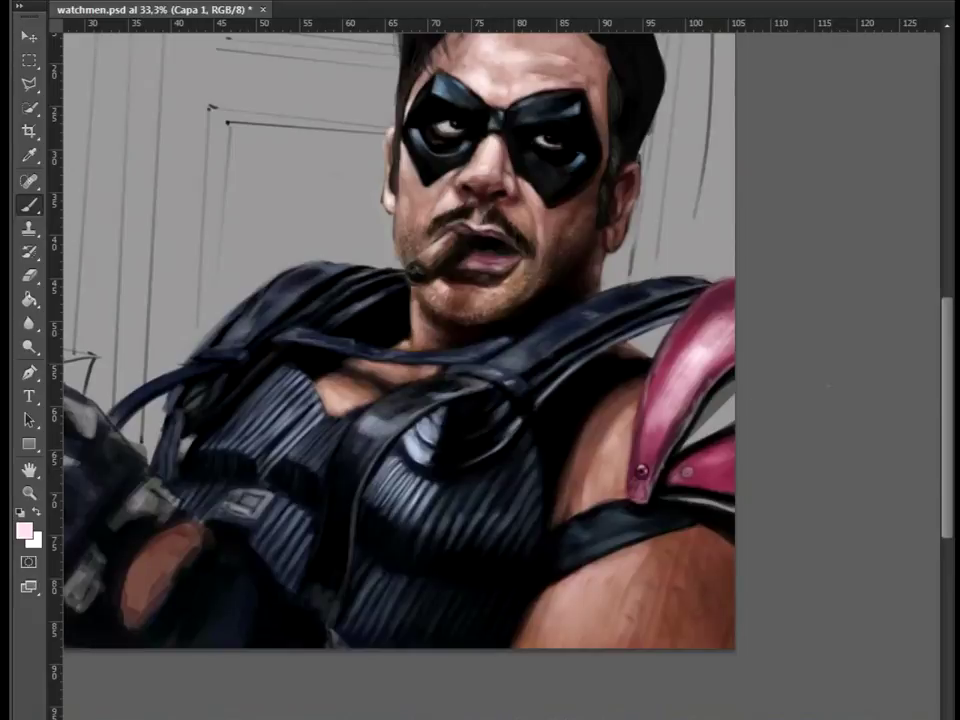
scroll(571, 437, "up", 2)
right_click(847, 521)
key("Escape")
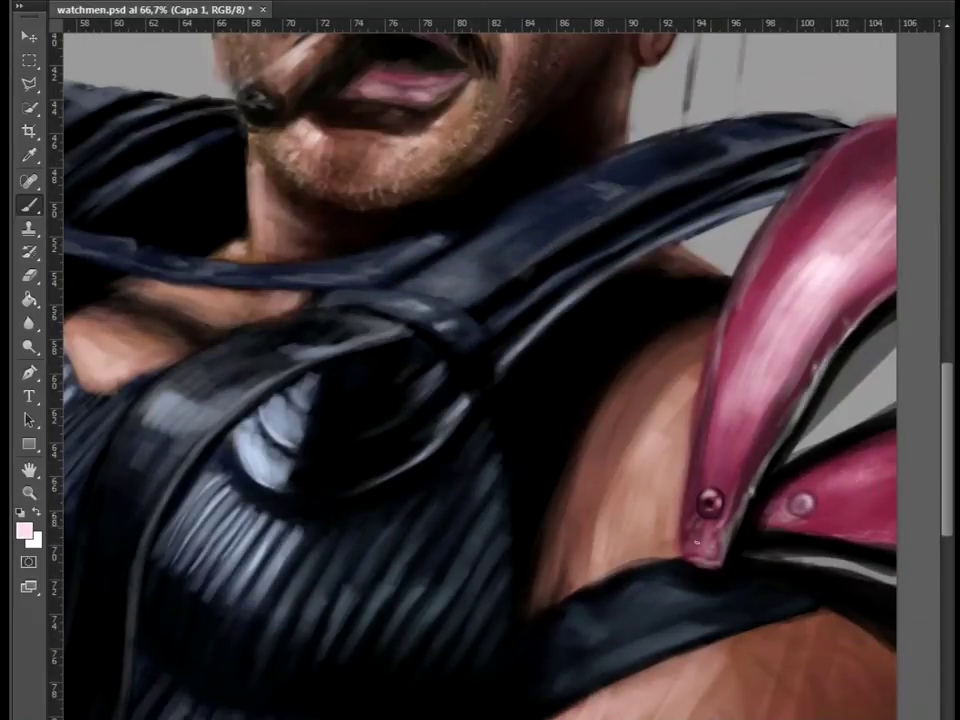
Refine the chest ribs and the wide chest strap with sampled grey-blue highlights and near-black shadows.
scroll(518, 394, "down", 3)
left_click(826, 490, "alt")
key("d")
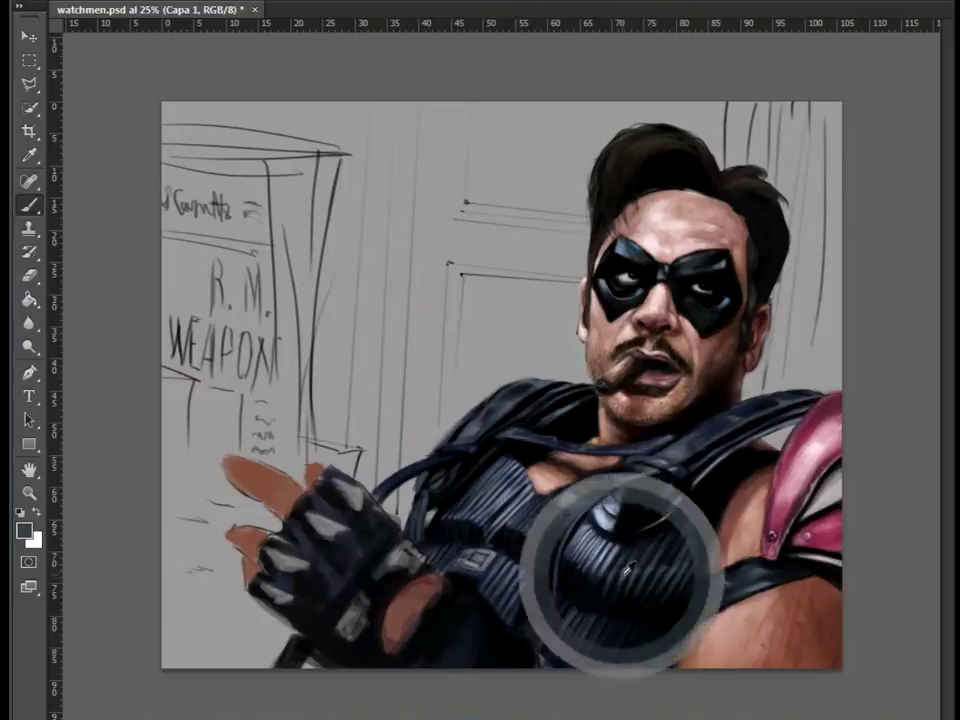
left_click(473, 449, "alt")
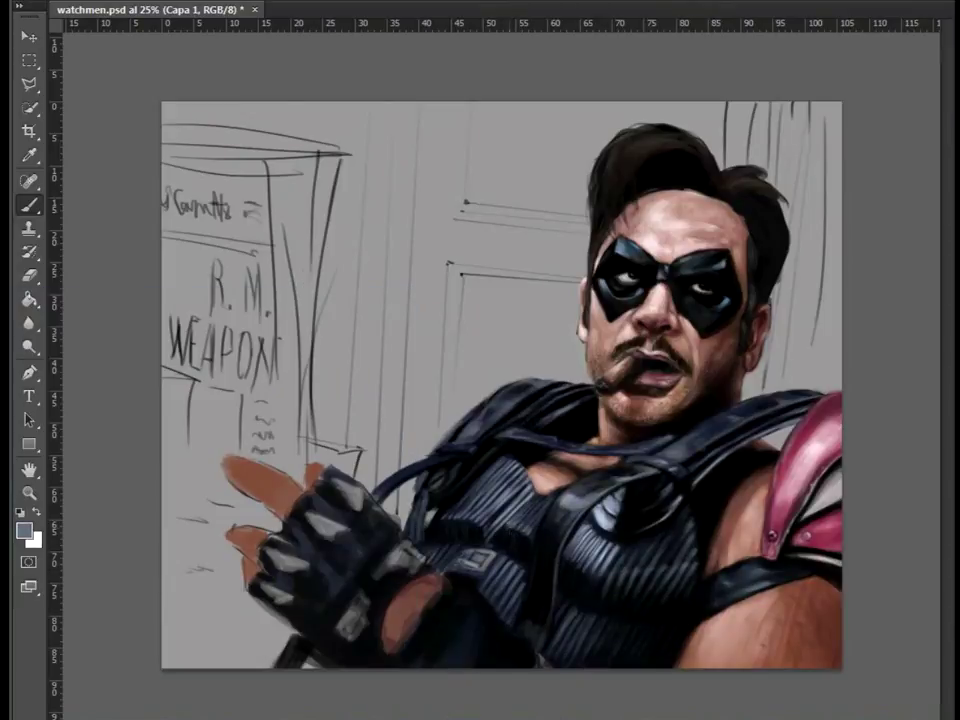
left_click(604, 524, "alt")
right_click(585, 481)
key("Escape")
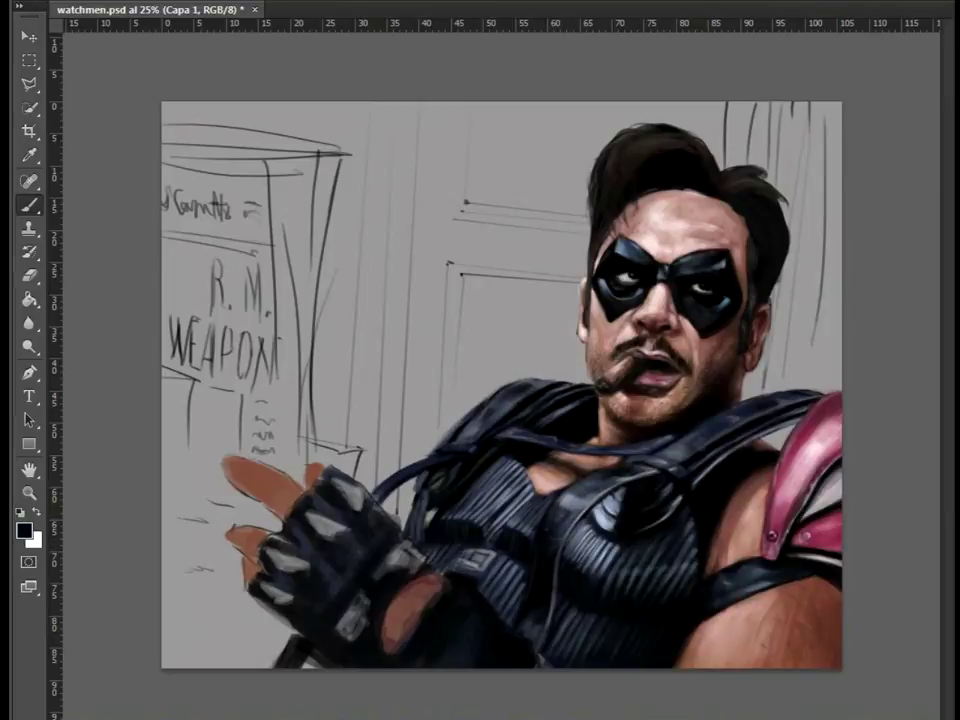
Deepen the shadows along the shoulder plates' edges with dark plum and black.
left_click(436, 386, "alt")
left_click(782, 471, "alt")
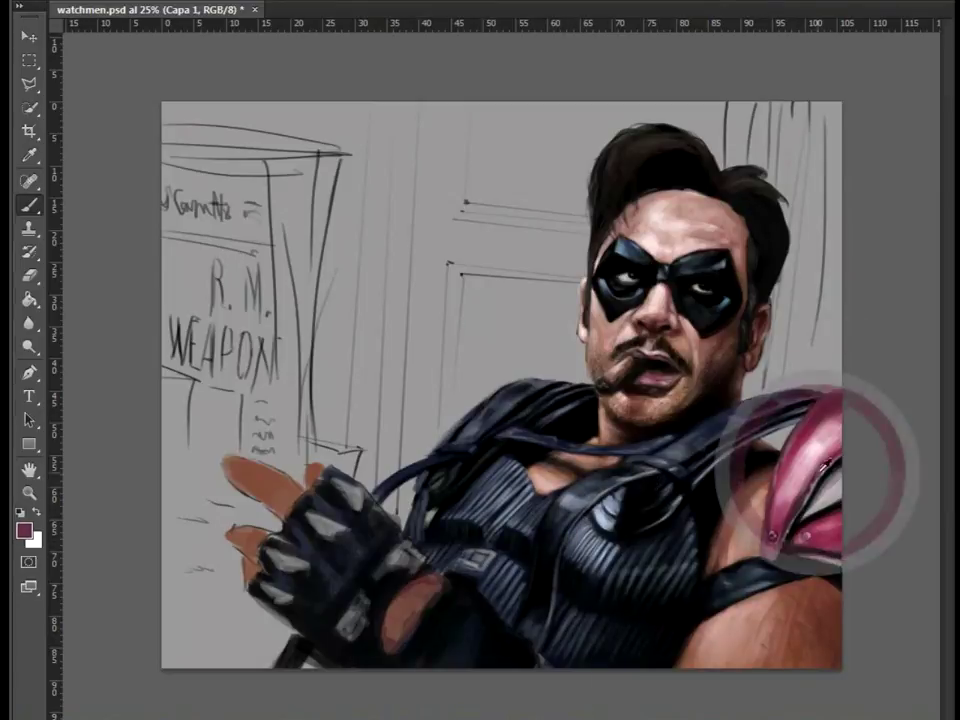
key("d")
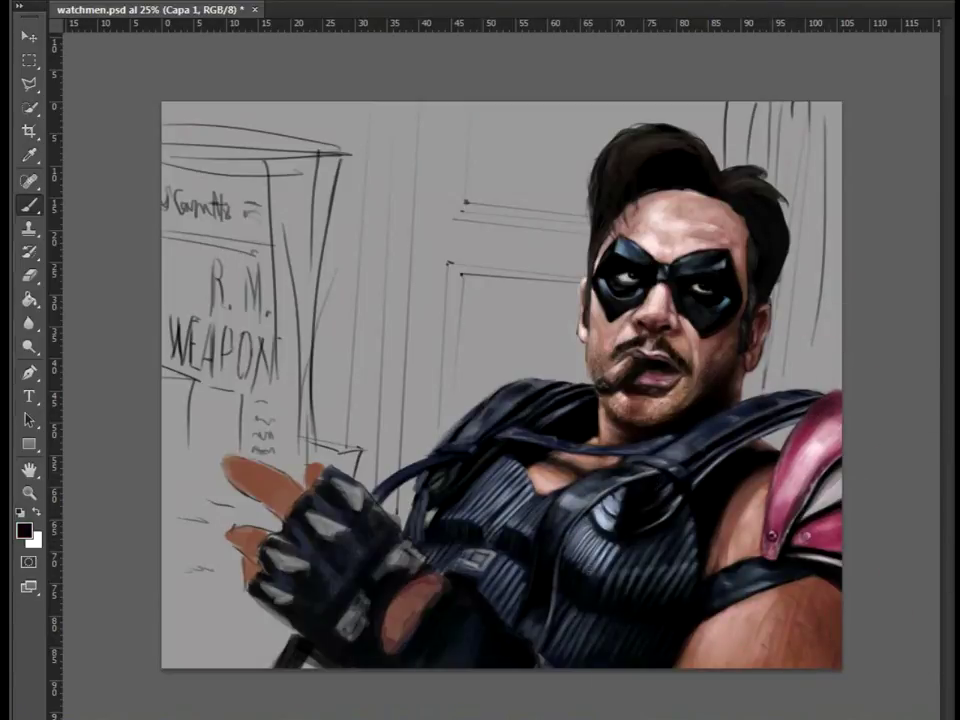
Paint pale blue metallic rivets with dark rims along both shoulder straps.
right_click(497, 439)
left_click(424, 391, "alt")
key("ctrl+plus")
key("ctrl+plus")
right_click(478, 482)
key("Escape")
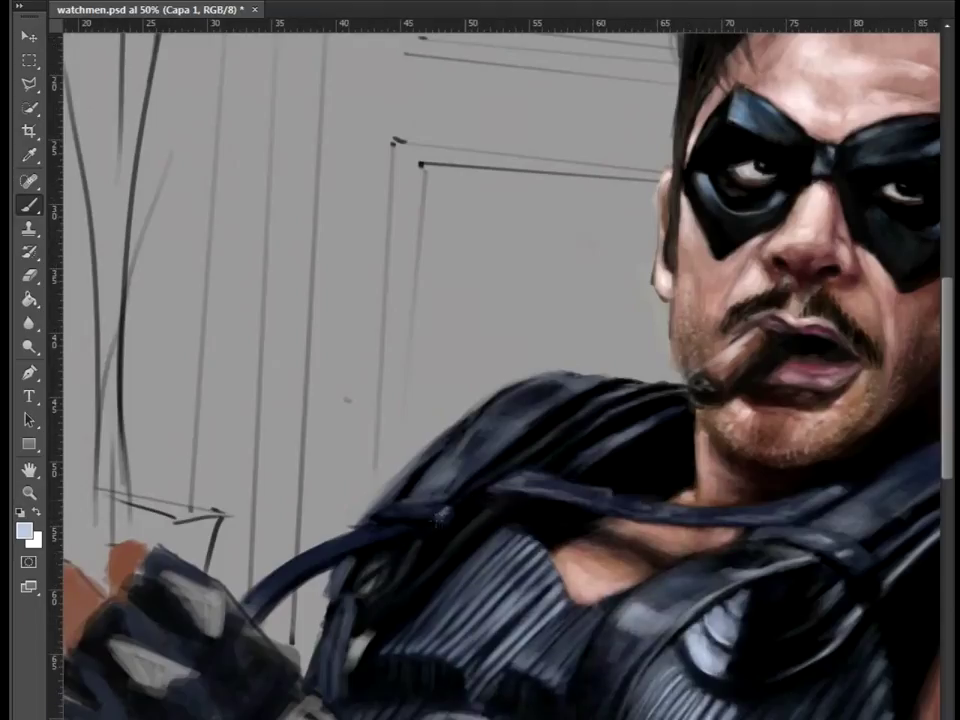
right_click(515, 483)
key("Escape")
key("d")
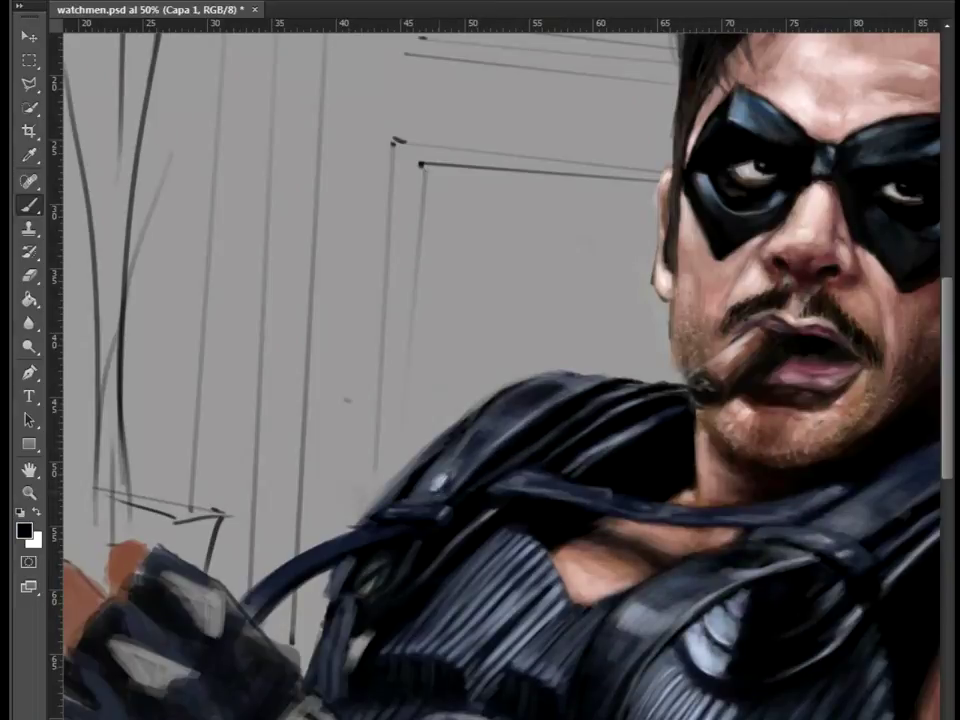
key("ctrl+minus")
key("ctrl+minus")
key("ctrl+plus")
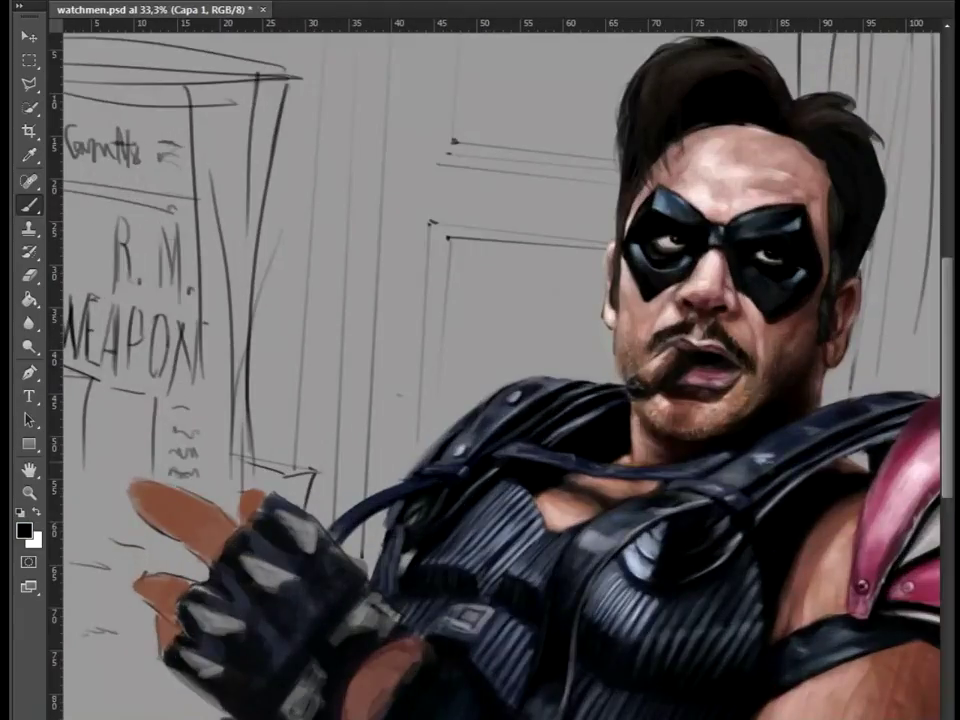
Reshape the cigar with a rounded black tip and lighter brown body, and touch in the teeth.
left_click(570, 341, "alt")
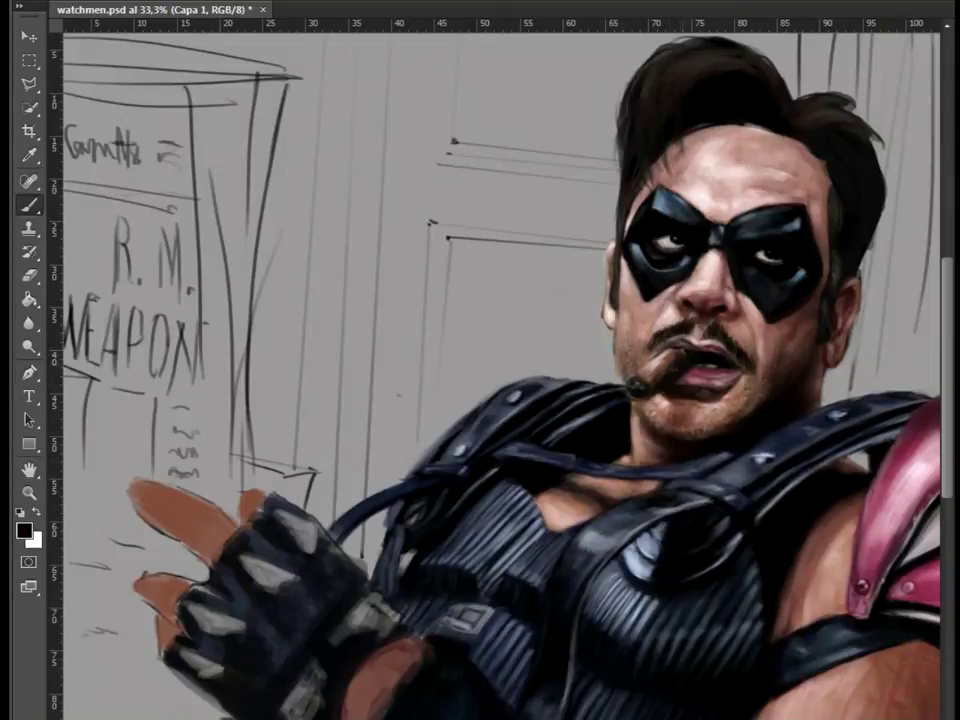
left_click(493, 272, "alt")
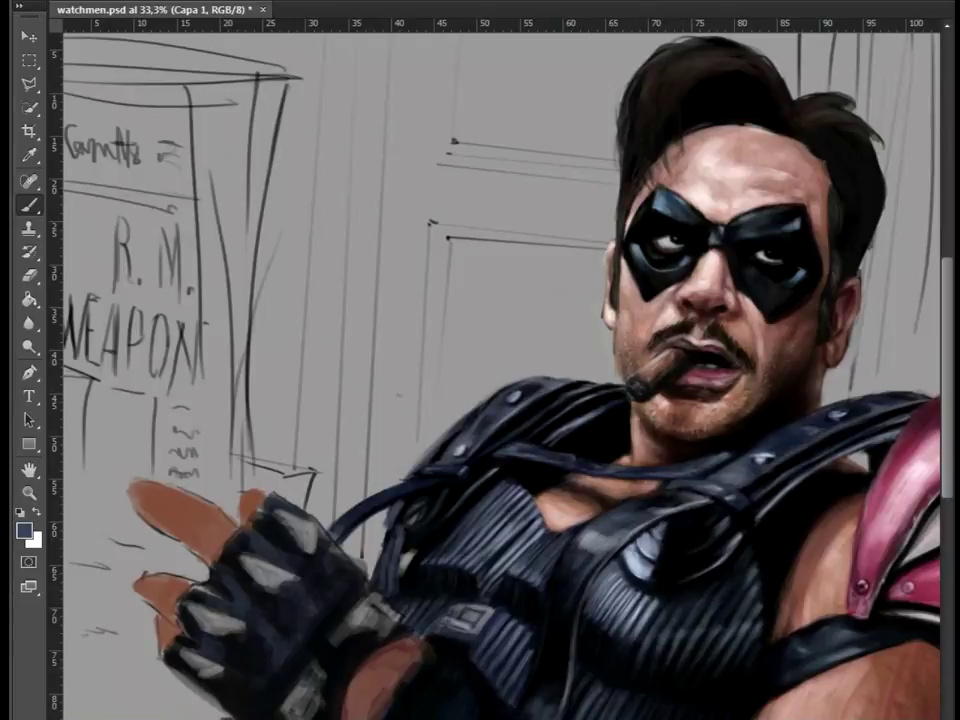
left_click(600, 418, "alt")
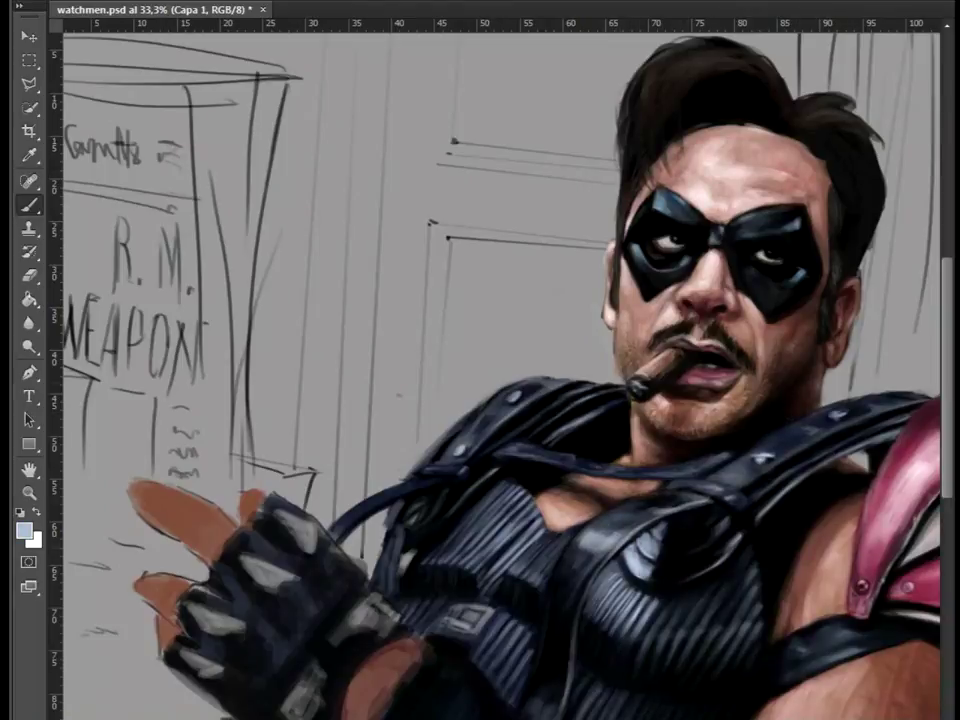
Sharpen the suit's side straps and chest details with black and sampled grey-blue tones.
left_click_drag(416, 560, 422, 483)
key("d")
right_click(436, 420)
key("Escape")
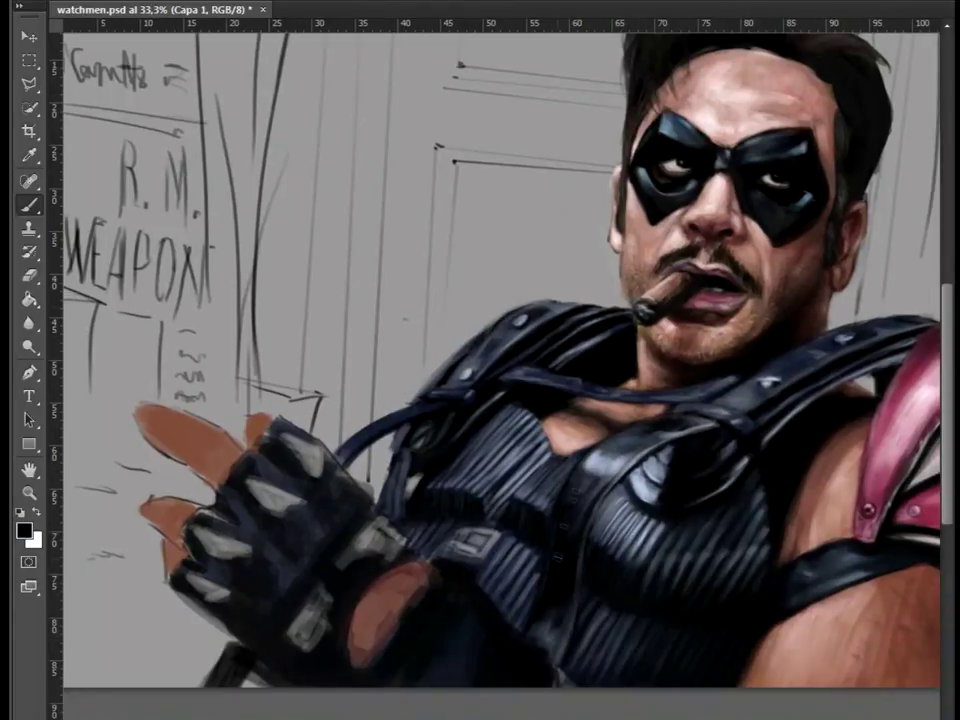
key("ctrl+minus")
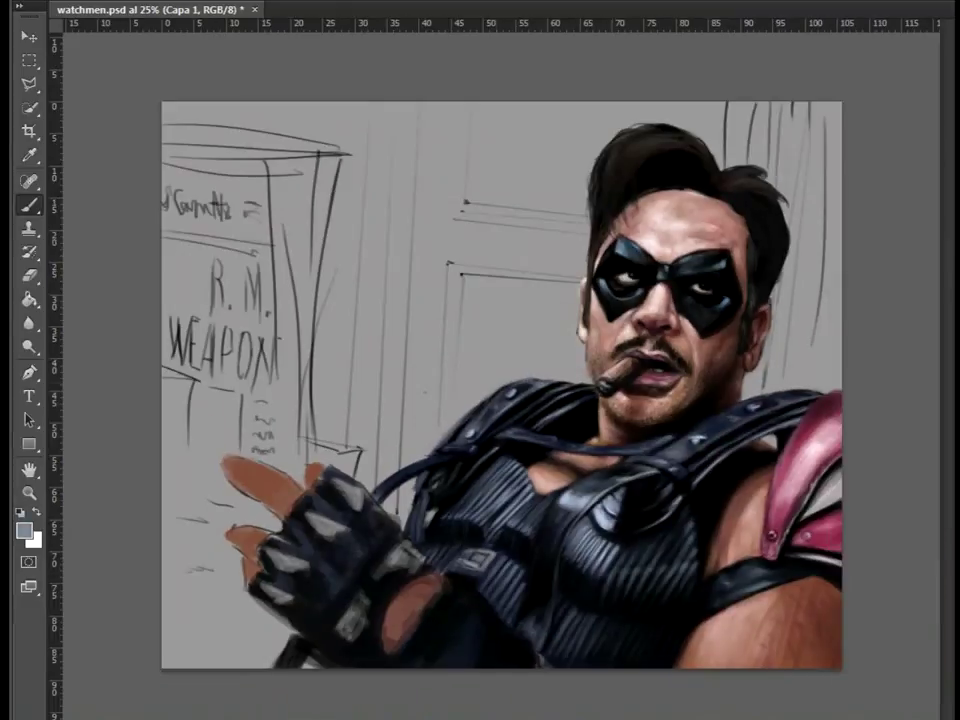
left_click(297, 365, "alt")
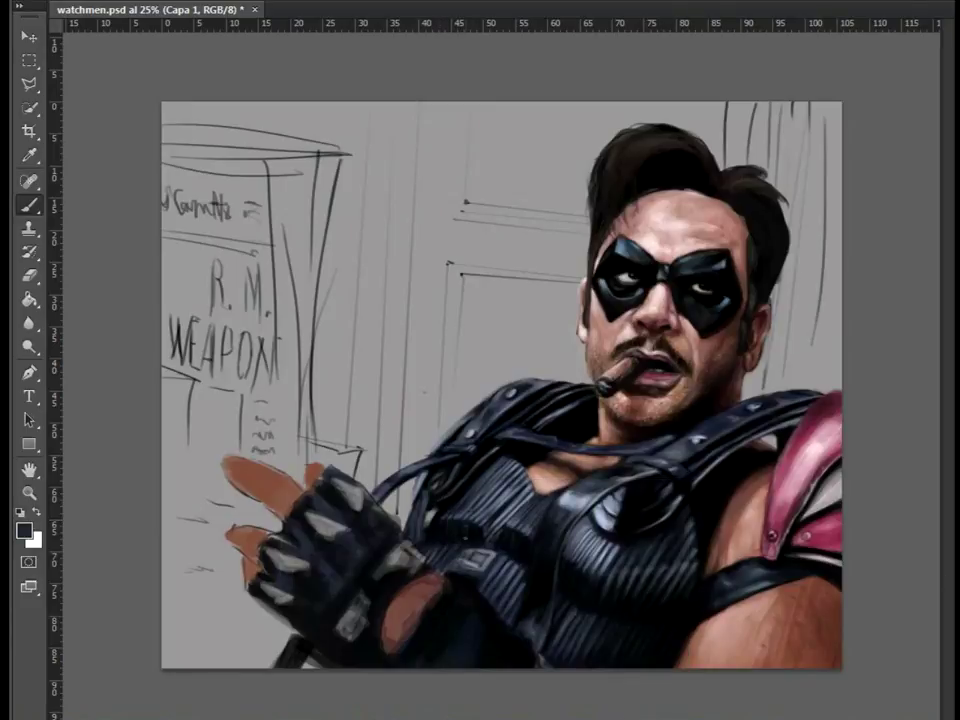
Repaint the hair with very dark brown strands and a smoother, fuller outline.
key("d")
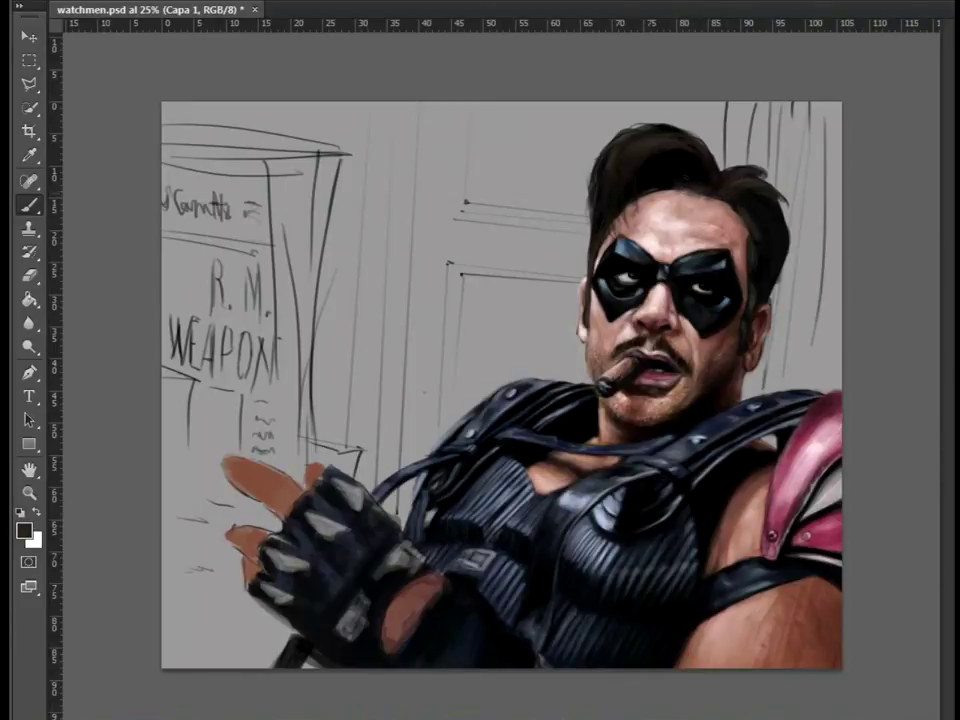
left_click_drag(630, 140, 680, 150)
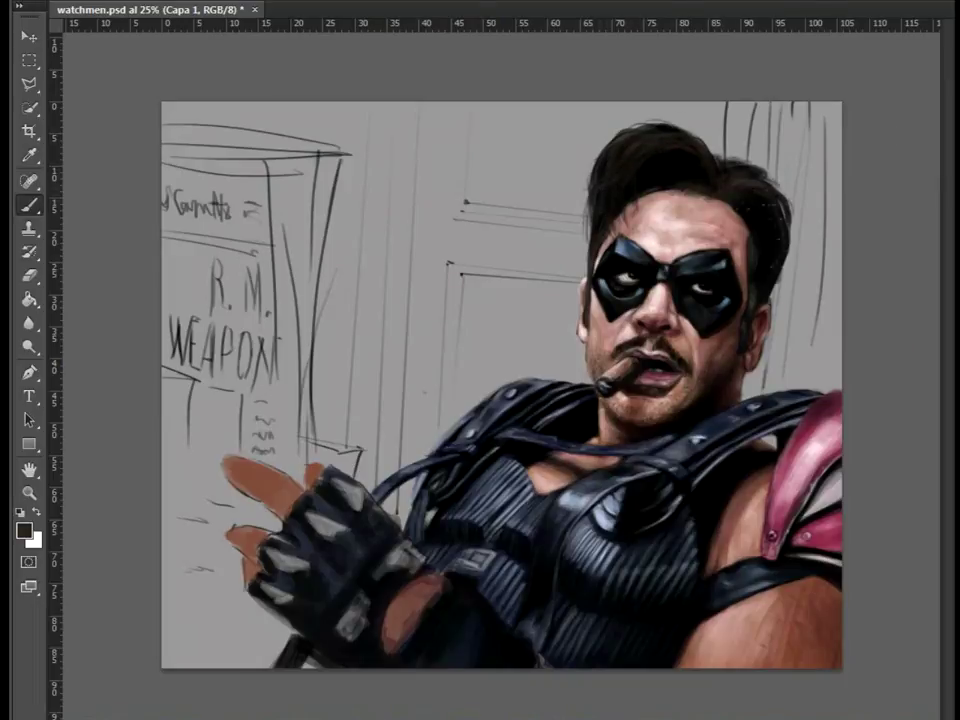
Paint fine lighter strands into the dark hair and touch up the forehead with sampled pale skin tones.
right_click(754, 208)
key("Escape")
left_click(630, 108, "alt")
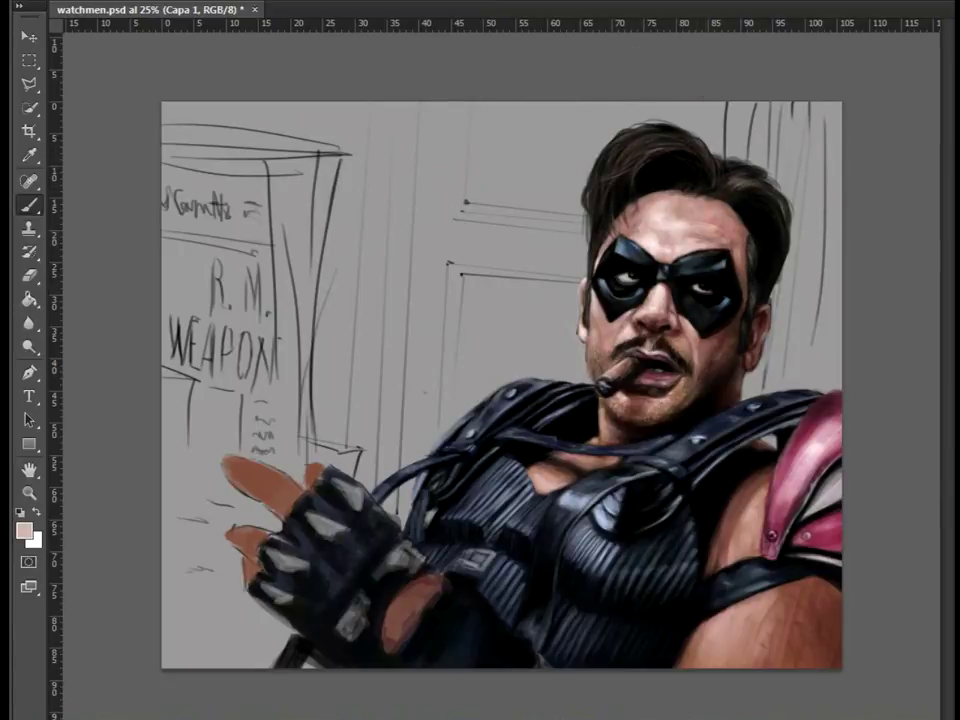
left_click(660, 215, "alt")
left_click_drag(620, 225, 700, 215)
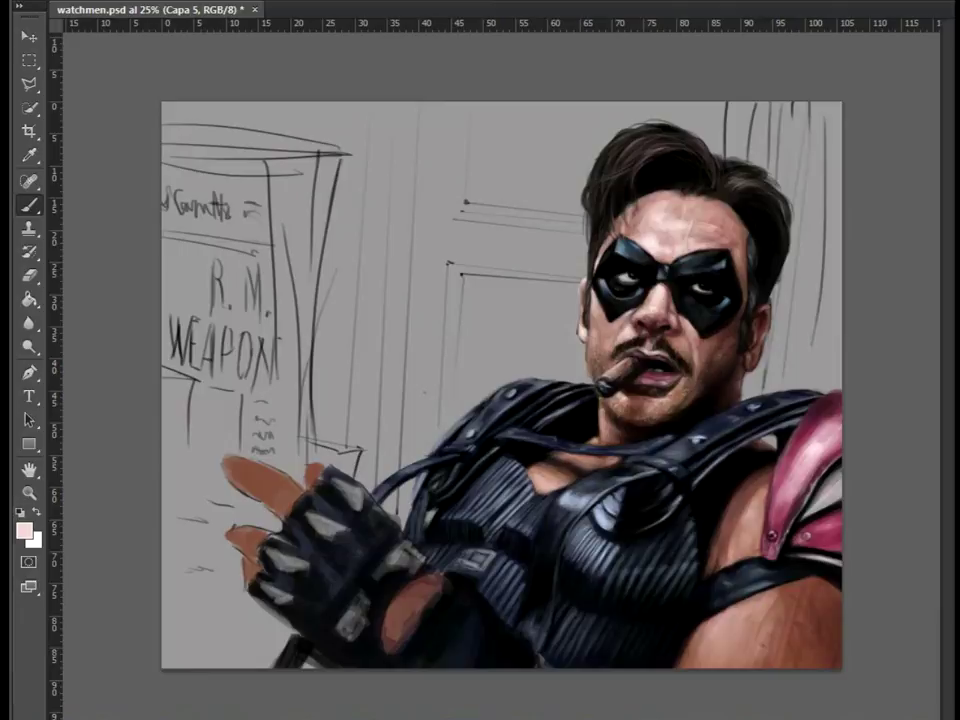
Block in the background wall with pale yellow around the newspaper and olive green beside the hair.
right_click(387, 381, "alt+shift")
mouse_move(335, 430)
left_mouse_down()
mouse_move(345, 105)
mouse_move(170, 110)
left_mouse_up()
left_click_drag(738, 180, 738, 105)
right_click(744, 122)
key("Return")
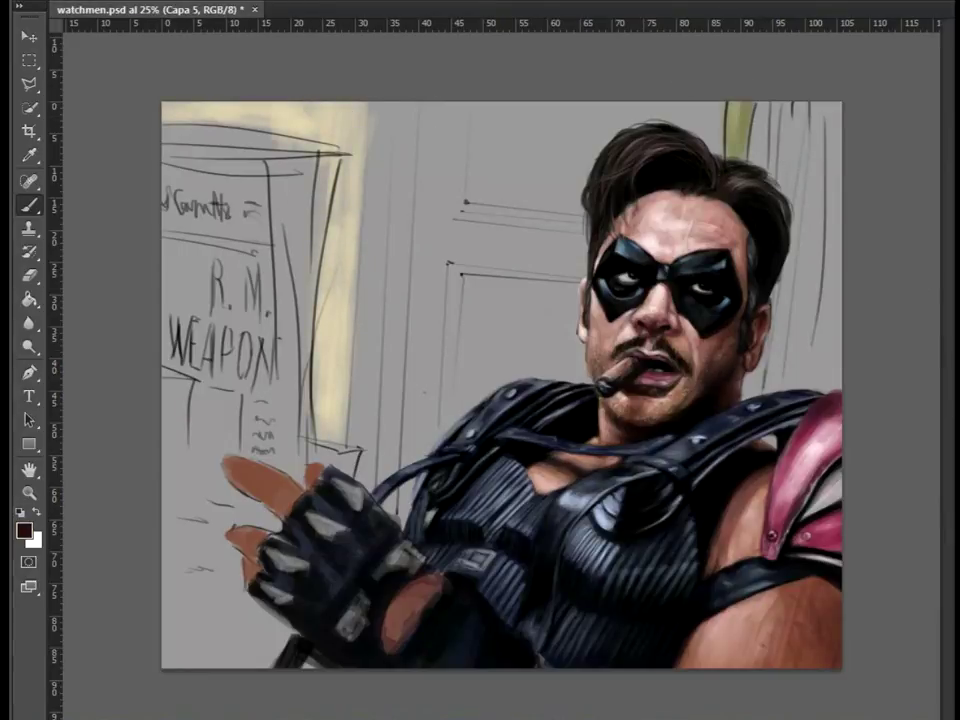
Fill the background curtain behind the ear and shoulder with dark red.
left_click(800, 420, "alt")
left_click_drag(805, 355, 815, 140)
left_click_drag(760, 110, 780, 300)
left_click_drag(790, 110, 795, 400)
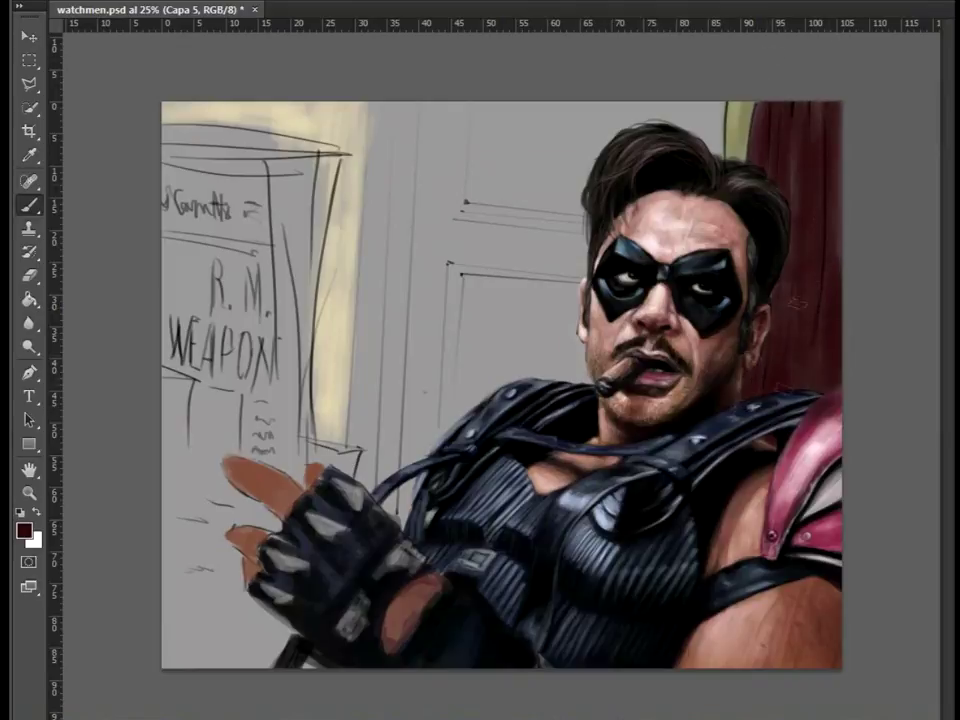
Block in the wooden door behind the character with broad dark brown strokes.
mouse_move(442, 430)
left_mouse_down()
mouse_move(448, 268)
mouse_move(555, 270)
left_mouse_up()
left_click_drag(470, 280, 540, 400)
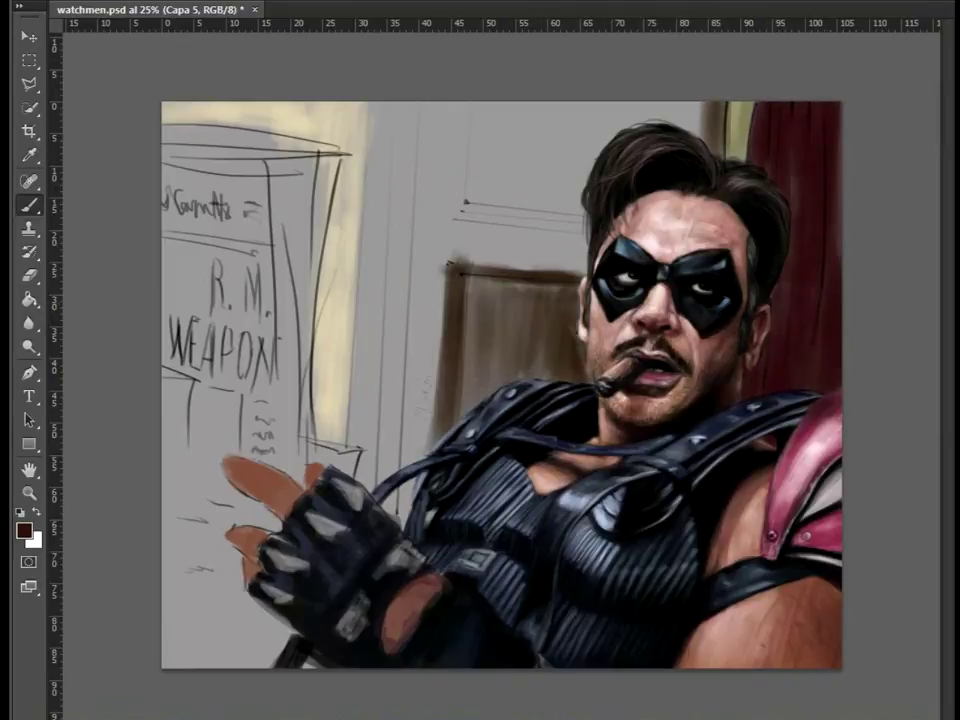
left_click_drag(440, 460, 455, 105)
left_click_drag(470, 250, 520, 108)
left_click_drag(400, 236, 390, 105)
left_click_drag(365, 370, 360, 108)
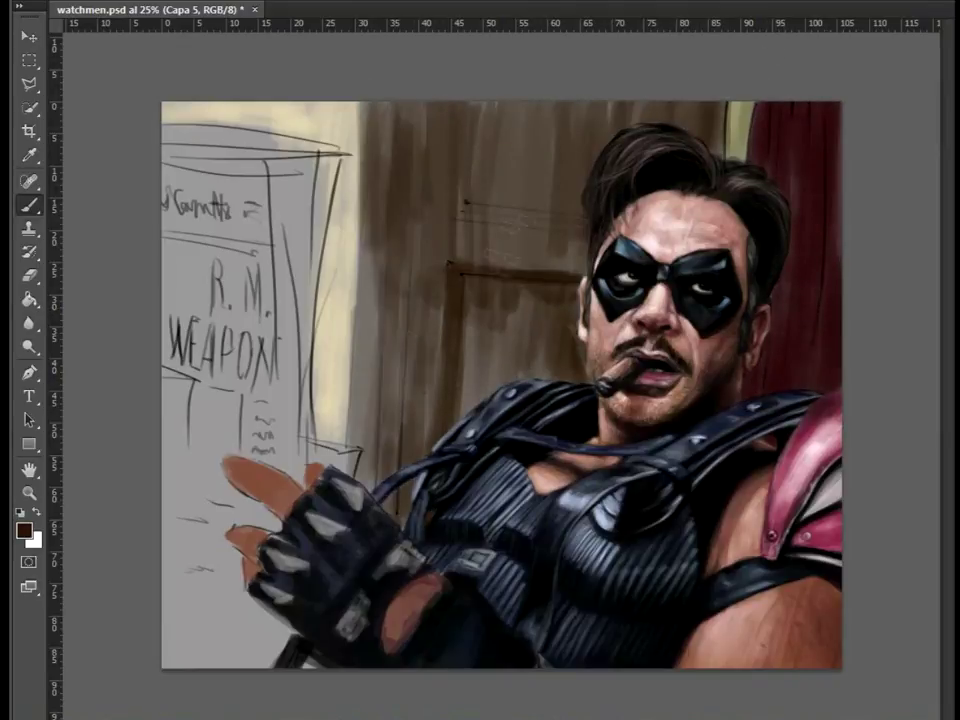
Define the door's frame and panels with dark grooves, reddish-brown wood and light edge highlights.
left_click_drag(345, 160, 440, 165)
left_click_drag(304, 355, 300, 105)
mouse_move(288, 380)
left_mouse_down()
mouse_move(284, 105)
mouse_move(270, 105)
left_mouse_up()
left_click_drag(384, 288, 384, 230)
left_click_drag(400, 300, 540, 125)
left_click(660, 320, "alt")
left_click_drag(455, 430, 455, 110)
right_click(455, 212)
left_click(487, 338, "alt")
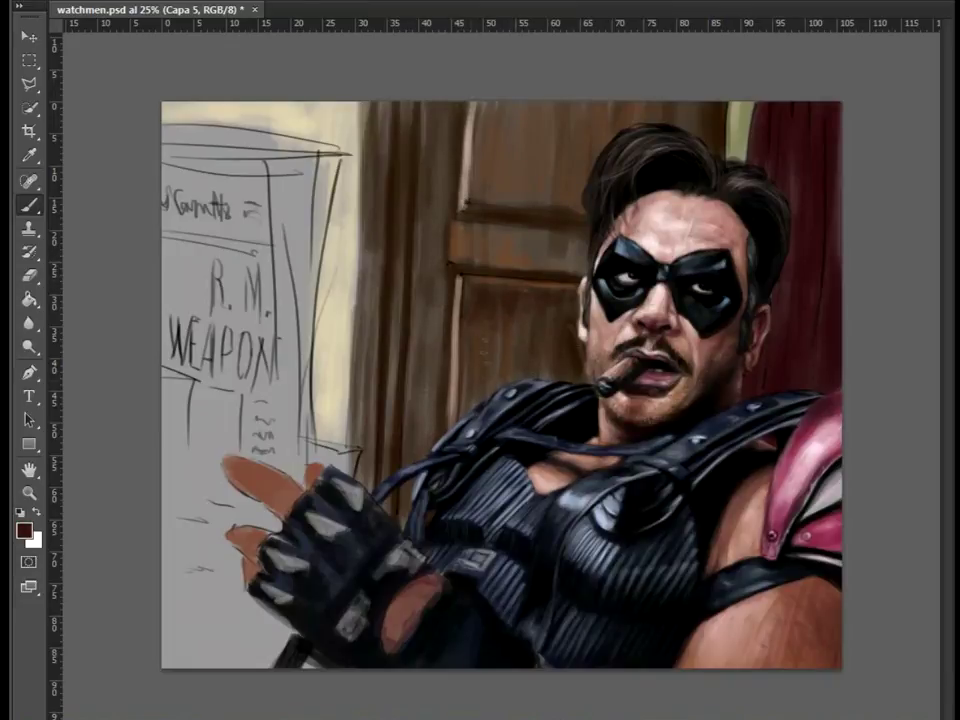
Add grey-brown highlights and dark vertical grain to the door panels and frame.
key("i")
key("Return")
key("b")
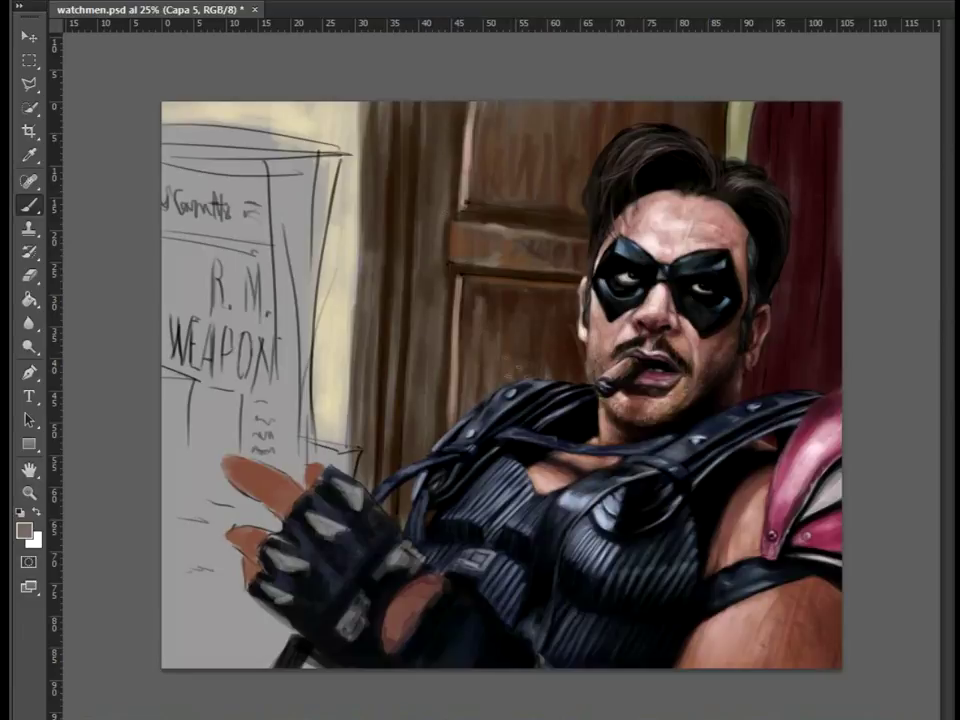
left_click_drag(380, 110, 378, 380)
mouse_move(300, 80)
left_mouse_down()
mouse_move(295, 355)
mouse_move(285, 335)
left_mouse_up()
key("d")
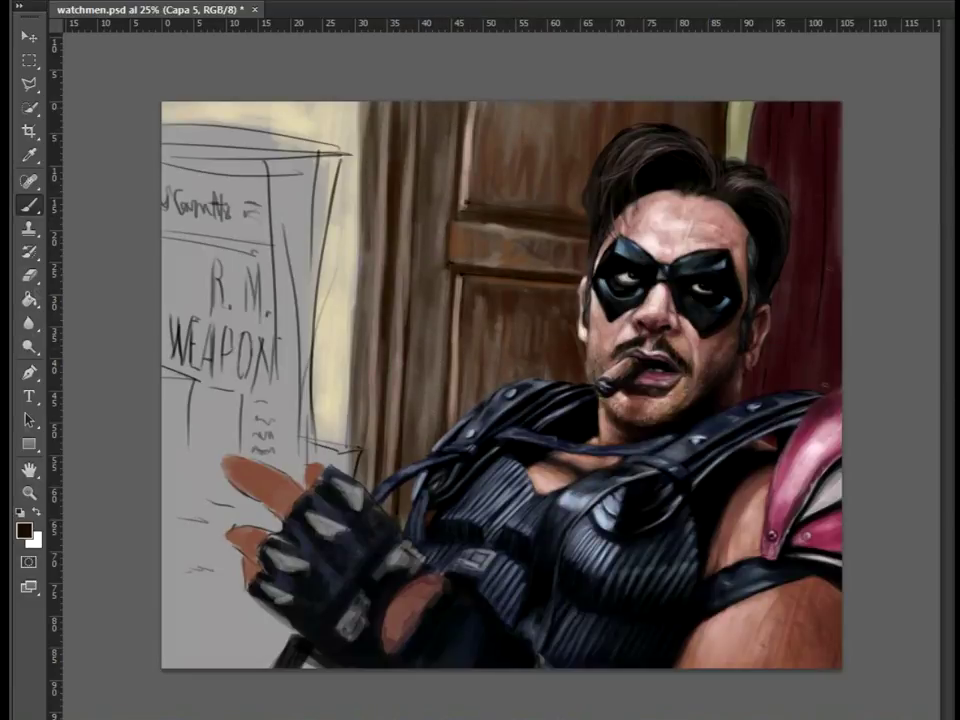
Erase the sketch lines over the curtain and paint its folds with dark red and sampled crimson.
key("e")
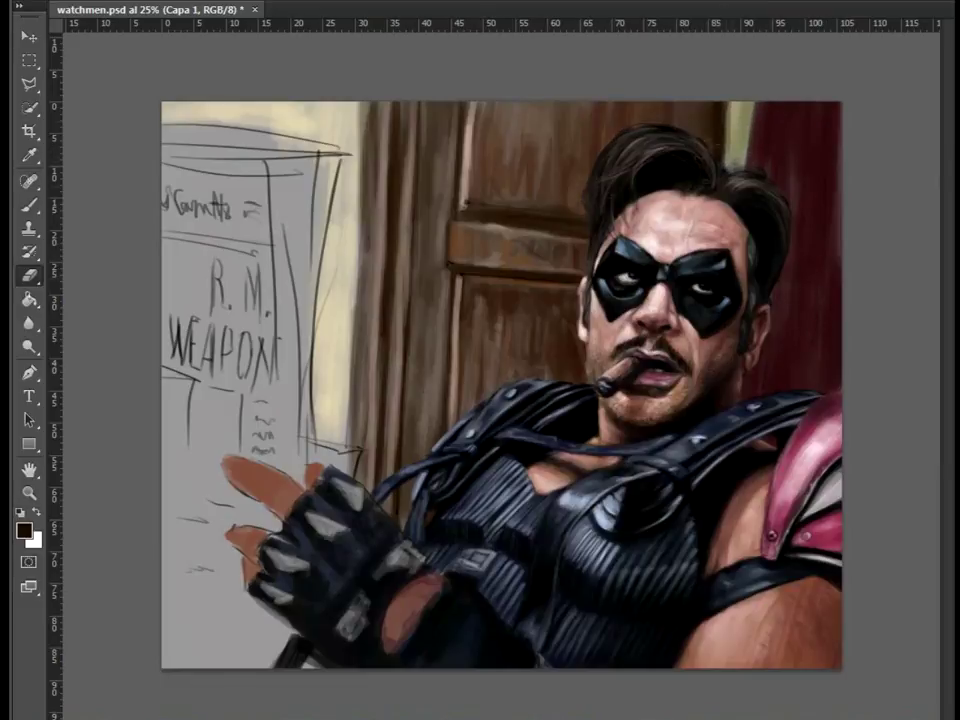
key("b")
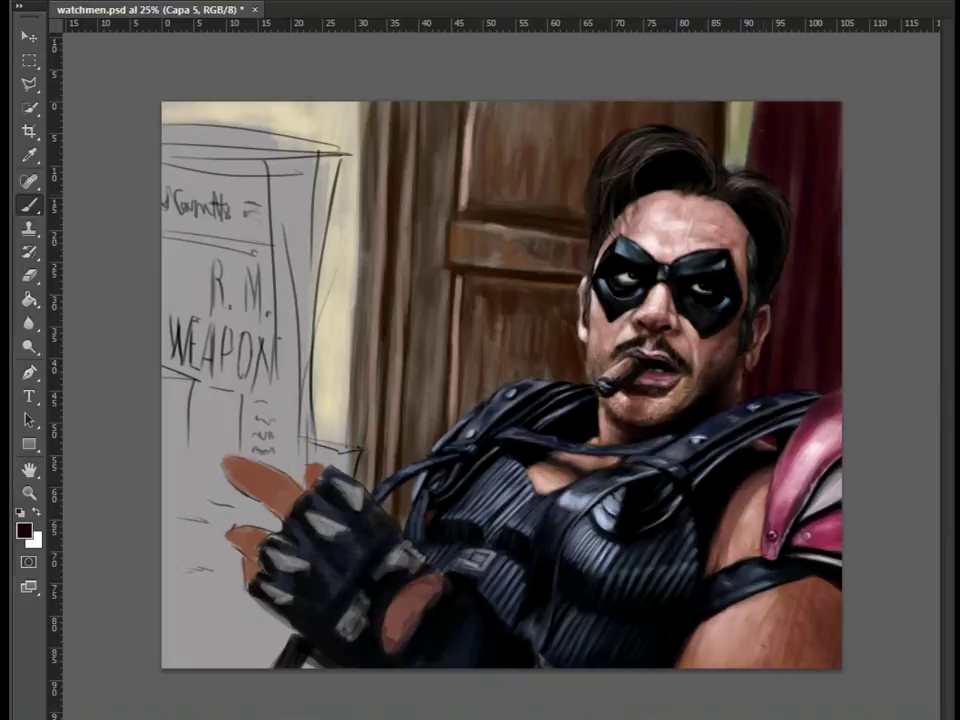
left_click(805, 440, "alt")
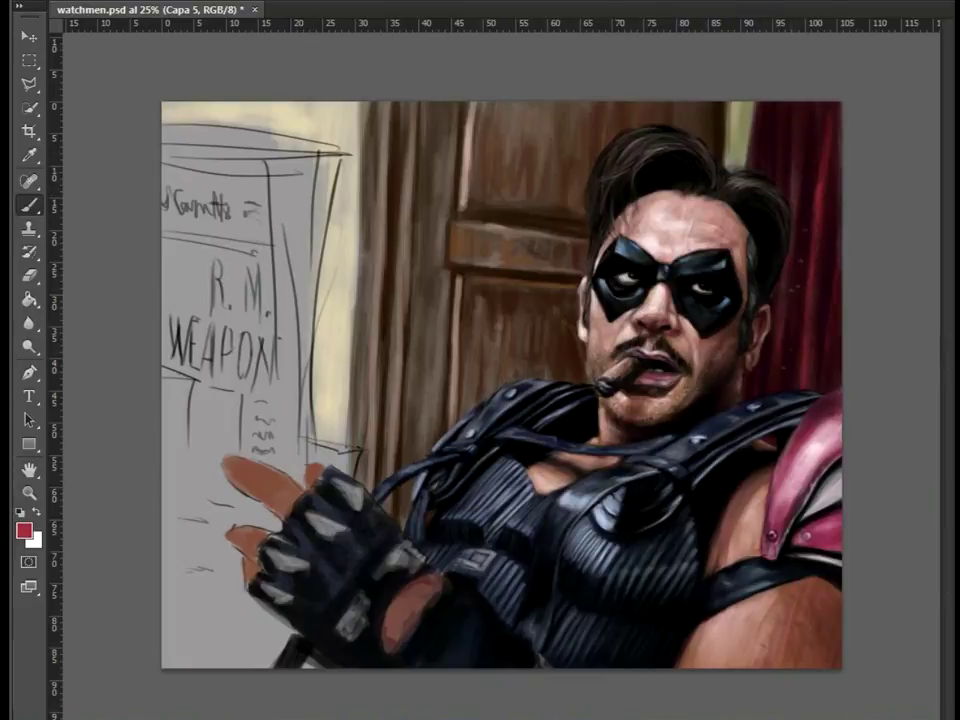
left_click(775, 346, "alt")
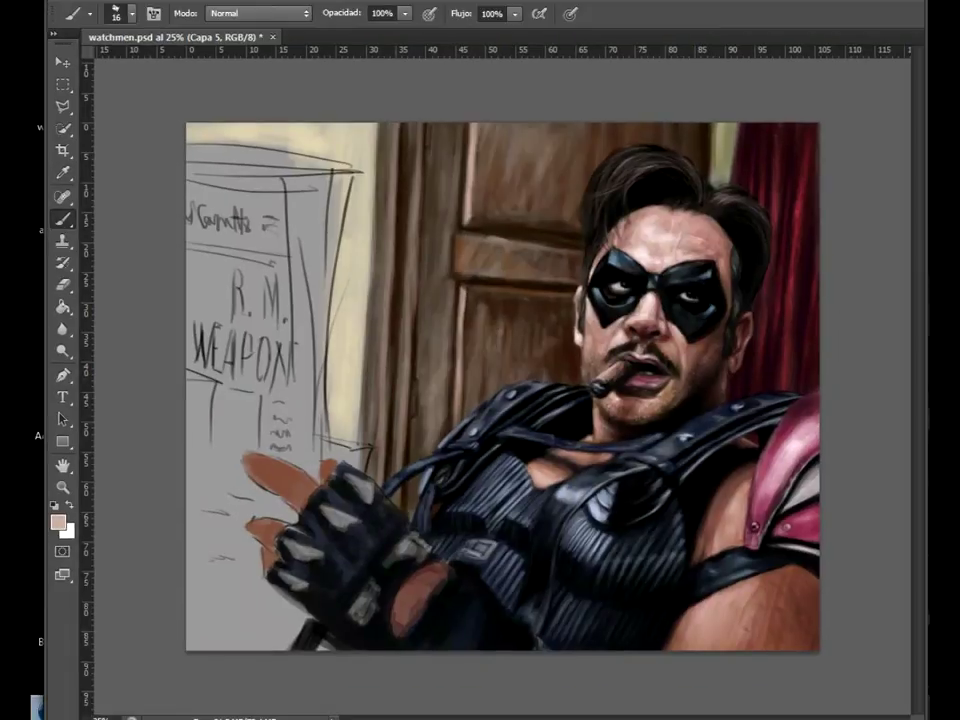
Paint the dark red chair corner behind the gloved hand with a pale highlight along its edge.
right_click(352, 429)
key("Escape")
left_click_drag(322, 452, 345, 466)
left_click(659, 341, "alt")
left_click(258, 332, "alt")
key("e")
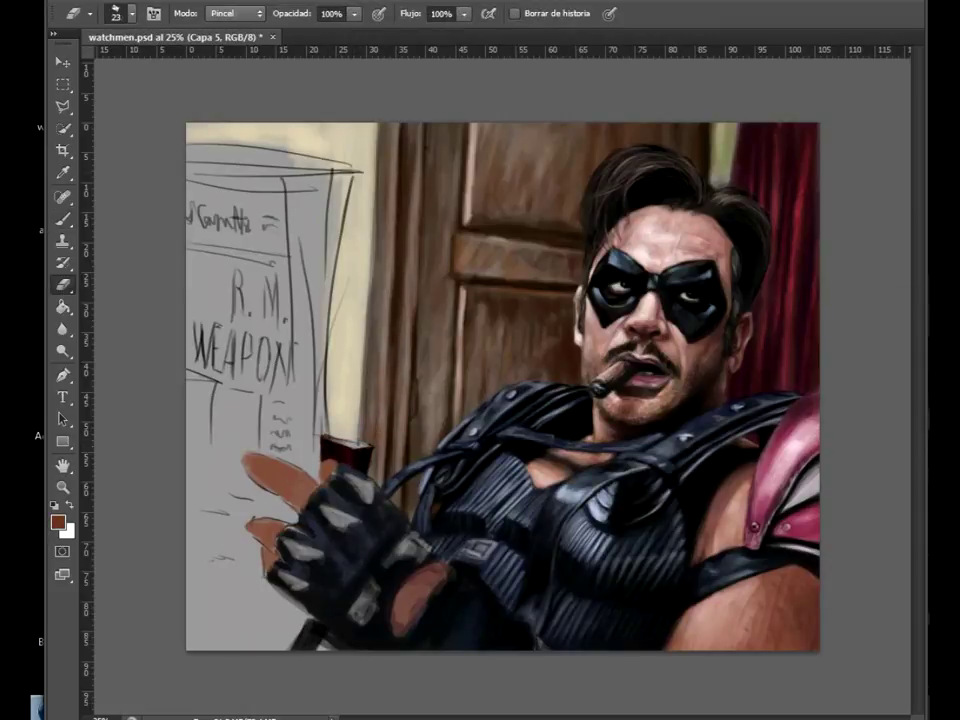
Shade the newspaper's outer edge and folded pages with dark purplish grey.
key("b")
right_click(310, 352)
key("Return")
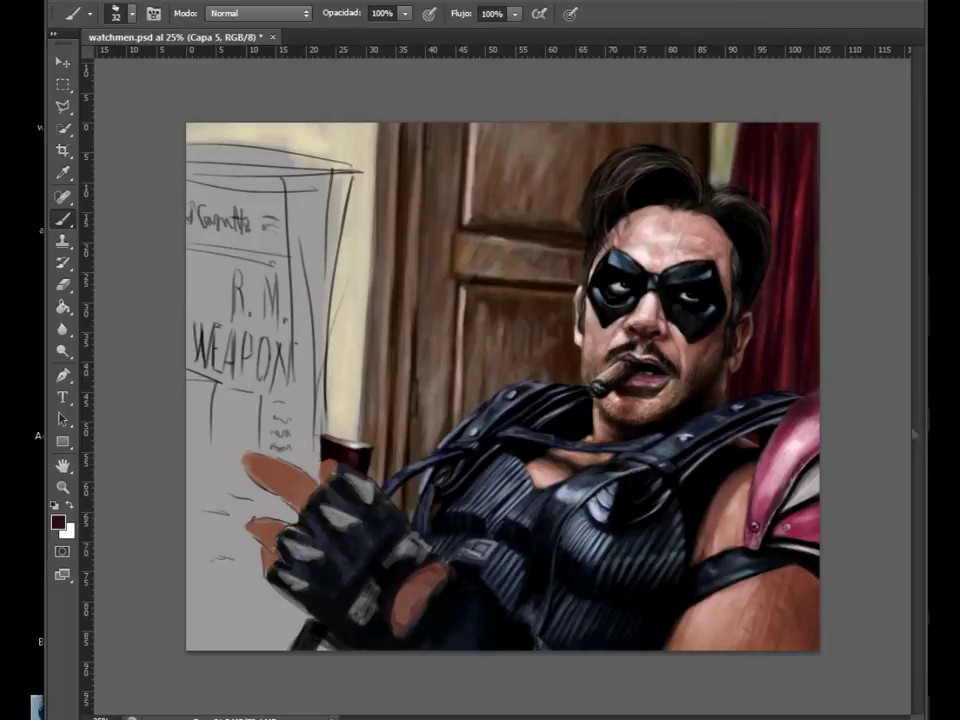
left_click_drag(350, 172, 325, 420)
key("bracketright")
key("bracketright")
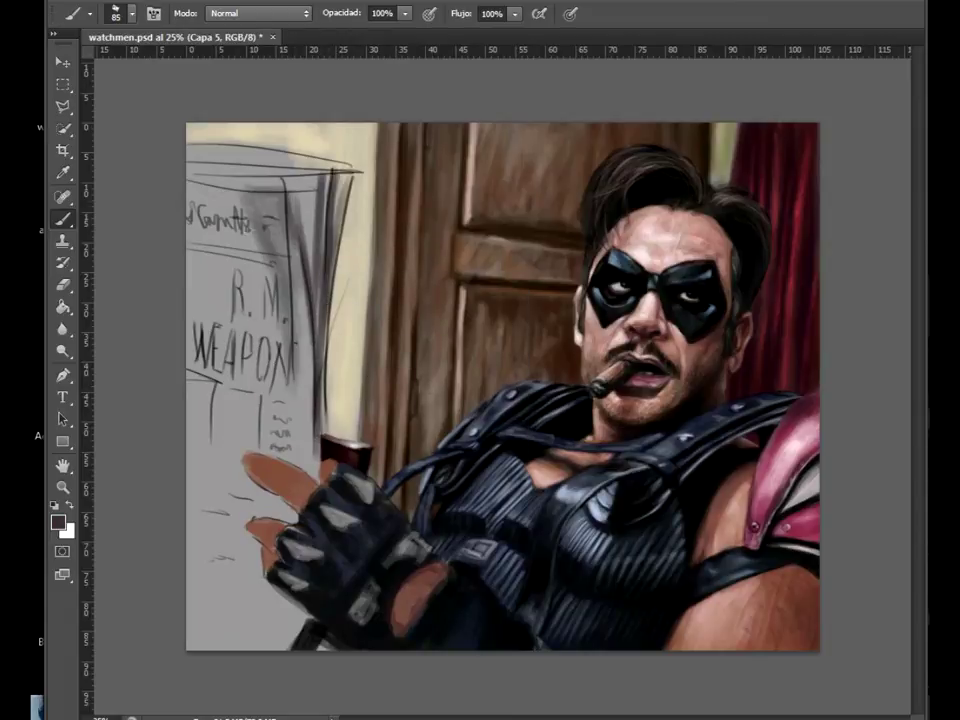
Cover the newspaper pages with light grey using a larger brush and highlight the paper edges in white.
left_click(250, 160, "alt")
key("bracketright")
key("bracketright")
key("bracketright")
key("bracketright")
left_click(240, 560, "alt")
mouse_move(230, 640)
left_mouse_down()
mouse_move(280, 470)
mouse_move(260, 520)
left_mouse_up()
key("e")
key("d")
mouse_move(200, 160)
left_mouse_down()
mouse_move(350, 168)
mouse_move(320, 420)
mouse_move(300, 440)
left_mouse_up()
key("b")
Letter the newspaper headline "DR. M. WEAPON" in near-black and rough in the dark portrait below it.
mouse_move(290, 340)
left_mouse_down()
mouse_move(295, 382)
mouse_move(265, 380)
left_mouse_up()
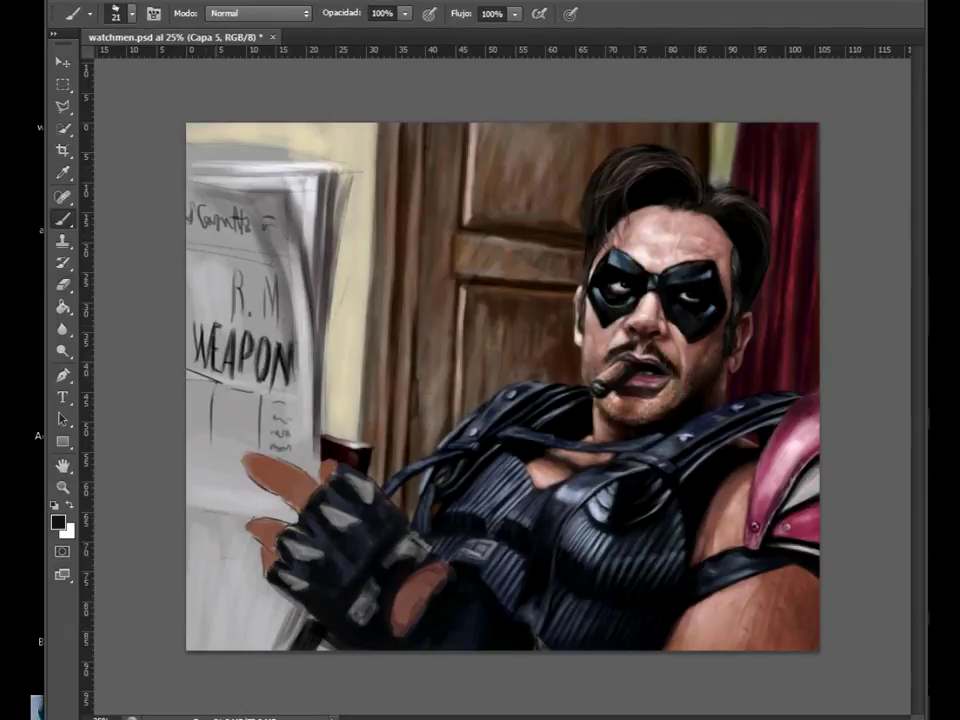
left_click_drag(240, 340, 215, 375)
left_click_drag(208, 270, 215, 312)
key("bracketright")
key("bracketright")
left_click_drag(215, 390, 250, 490)
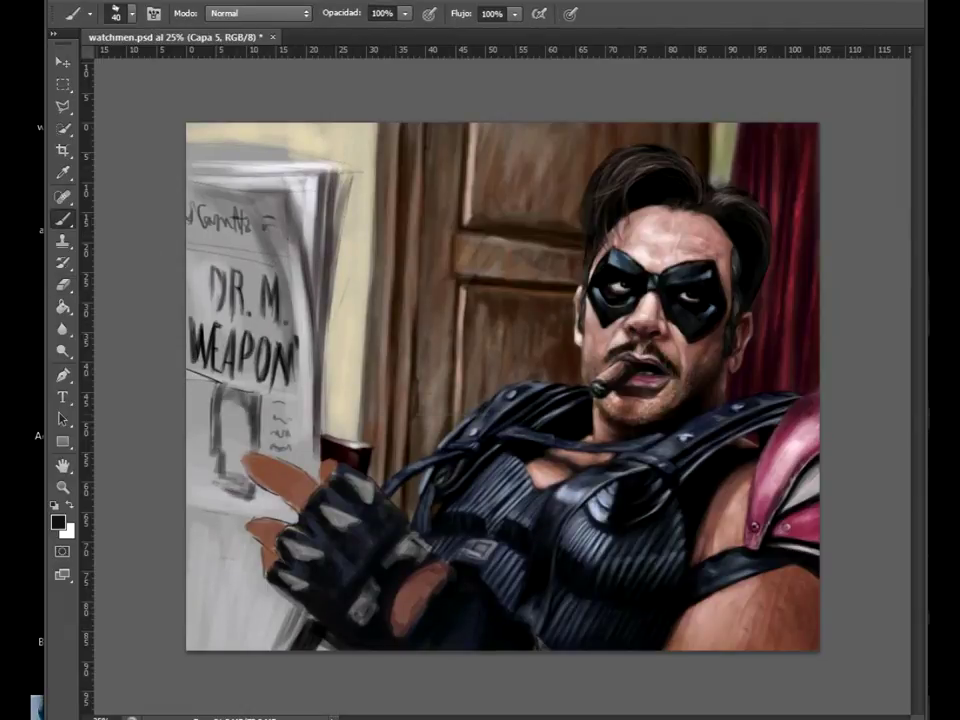
Erase the leftover sketch lines over the newspaper's title, columns and outer edge.
key("alt+t")
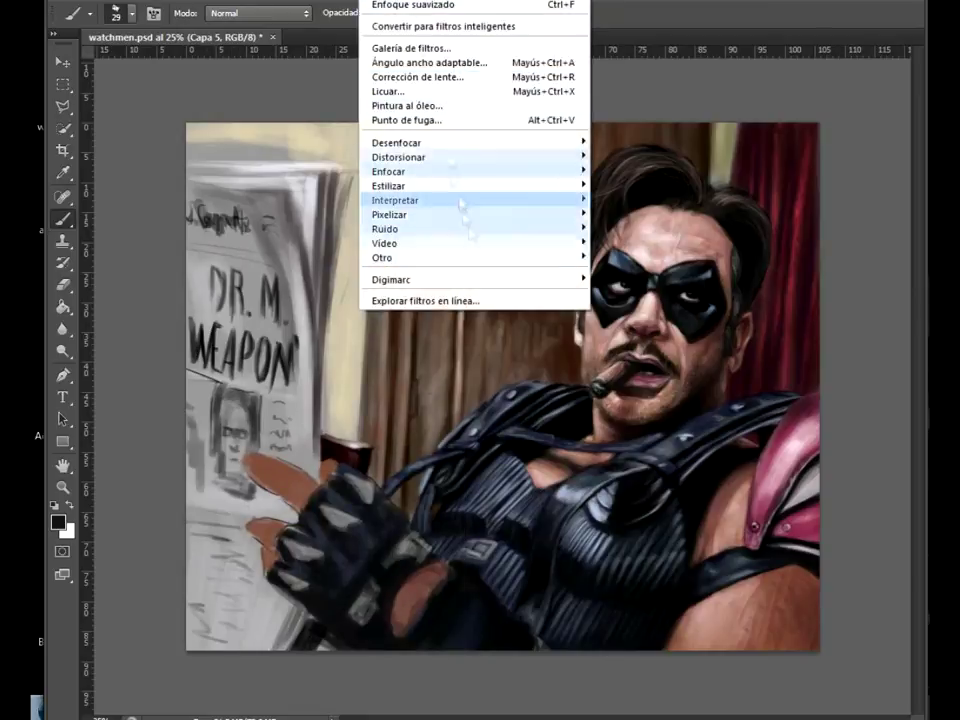
key("Escape")
key("h")
key("b")
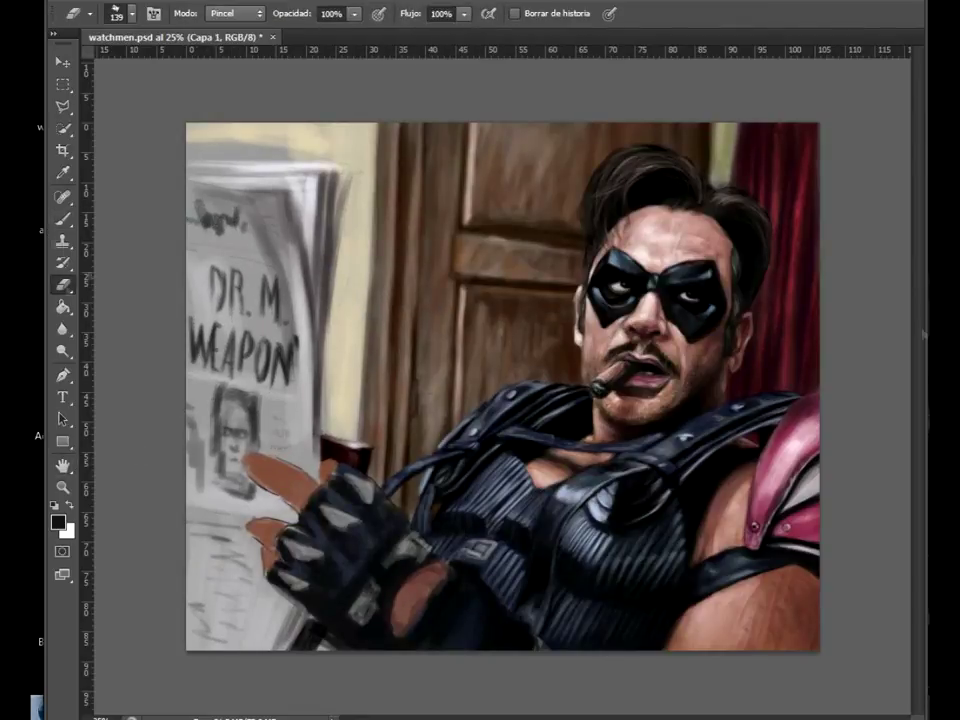
key("bracketright")
key("bracketright")
key("bracketright")
left_click_drag(200, 205, 300, 230)
Smooth the wall above and beside the newspaper with beige tones and clean up the remaining sketch lines.
right_click(460, 320)
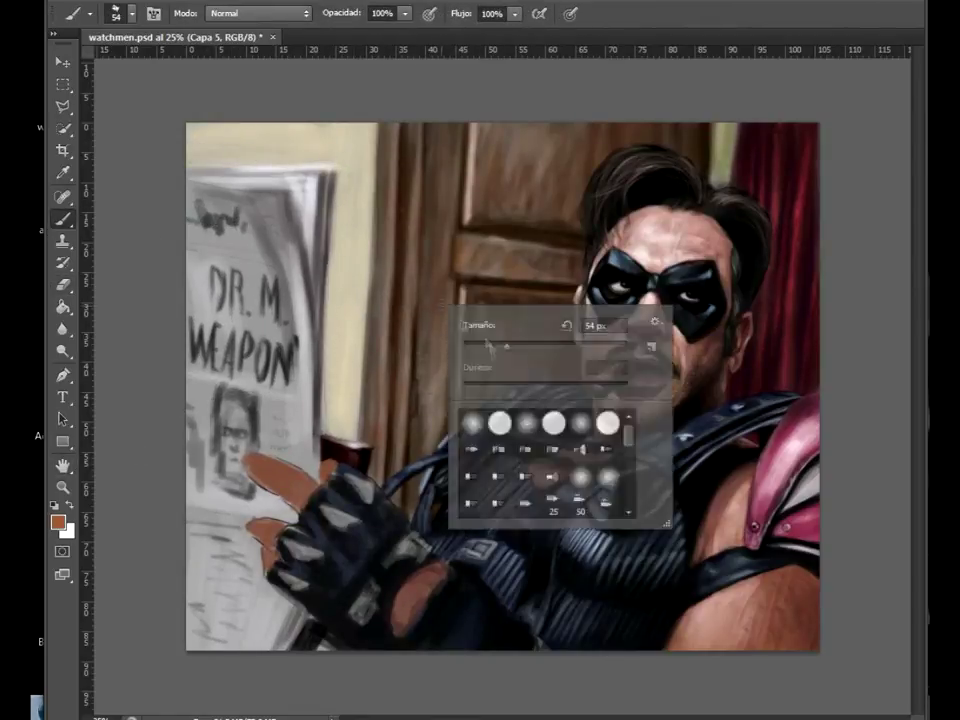
double_click(560, 420)
key("e")
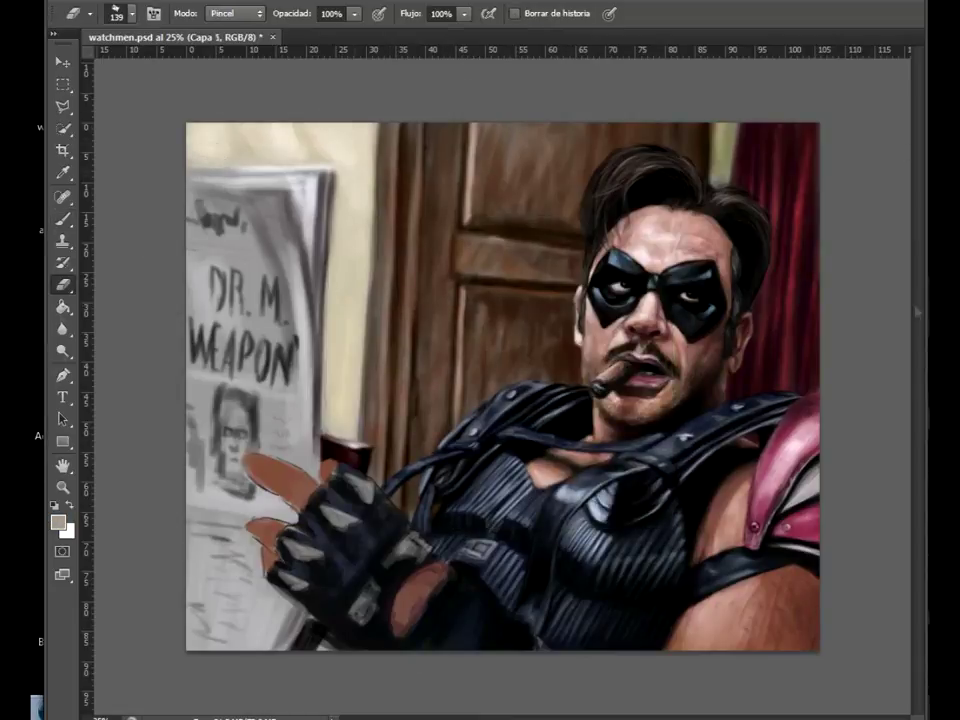
key("b")
key("d")
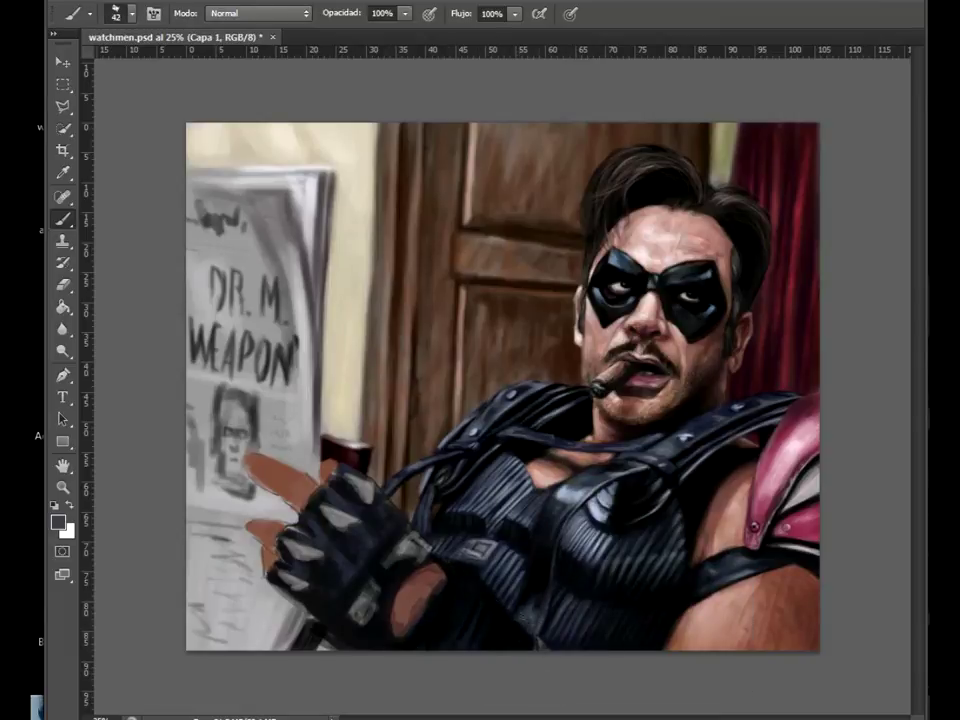
Paint the forearm sleeve below the glove with near-black folds and blue highlights on a separate layer.
right_click(545, 652)
double_click(540, 590)
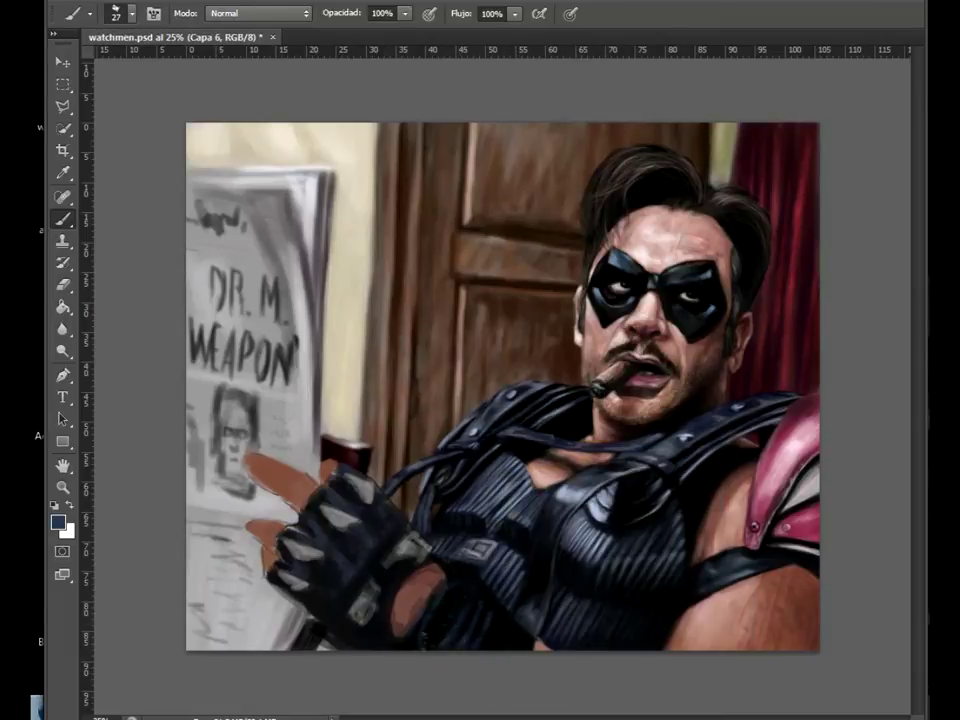
right_click(356, 355)
double_click(400, 400)
key("bracketright")
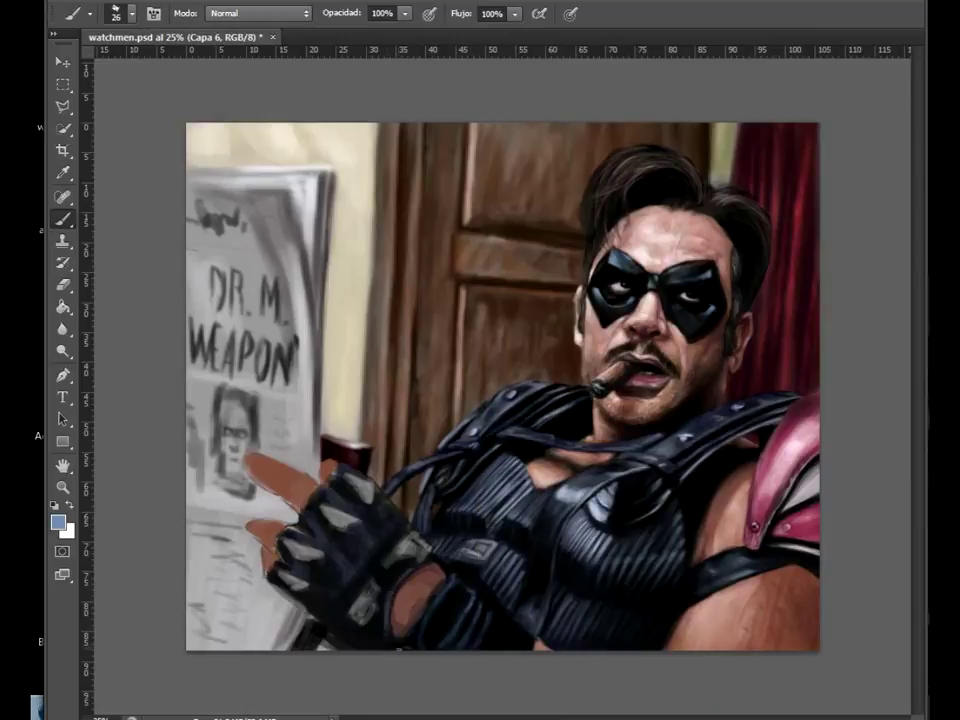
key("bracketright")
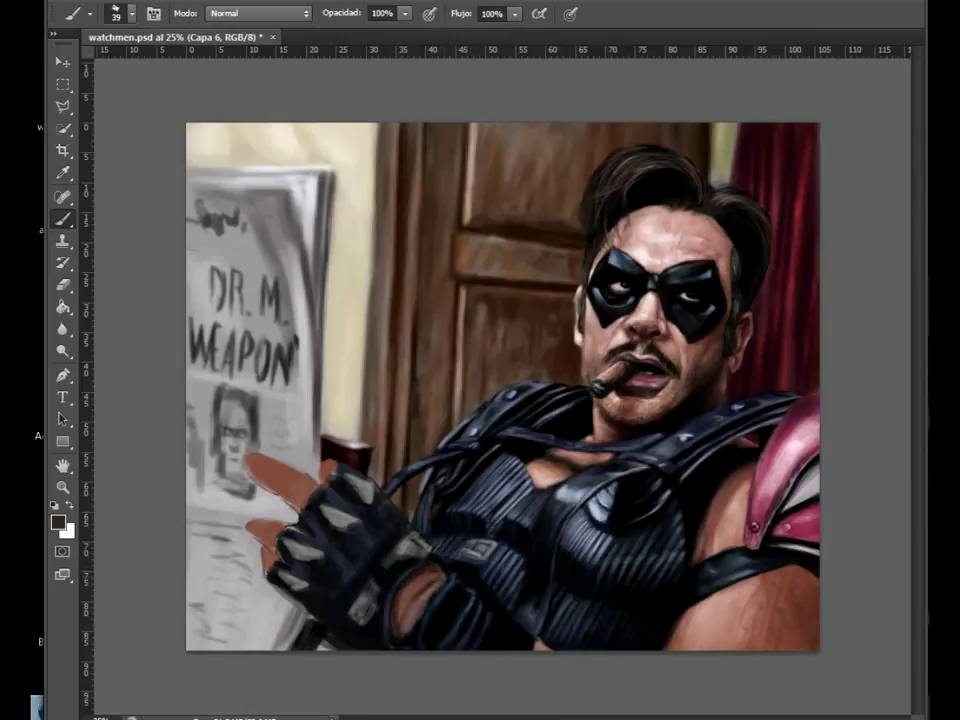
Shade the exposed wrist skin with dark brown shadows and pinkish highlights.
right_click(334, 351)
double_click(420, 436)
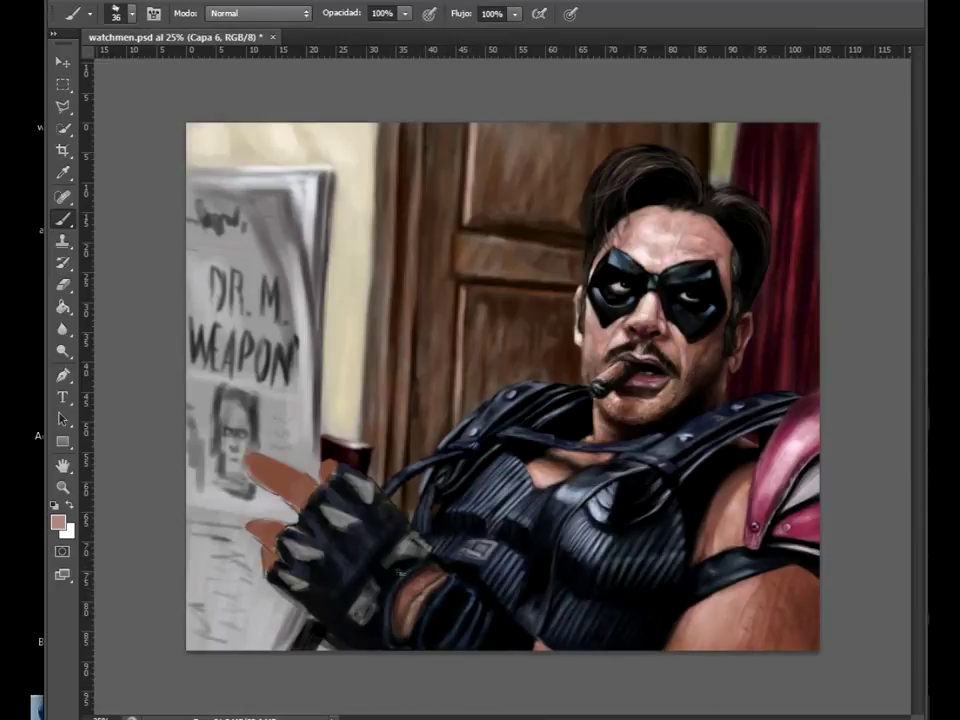
left_click(258, 378, "alt")
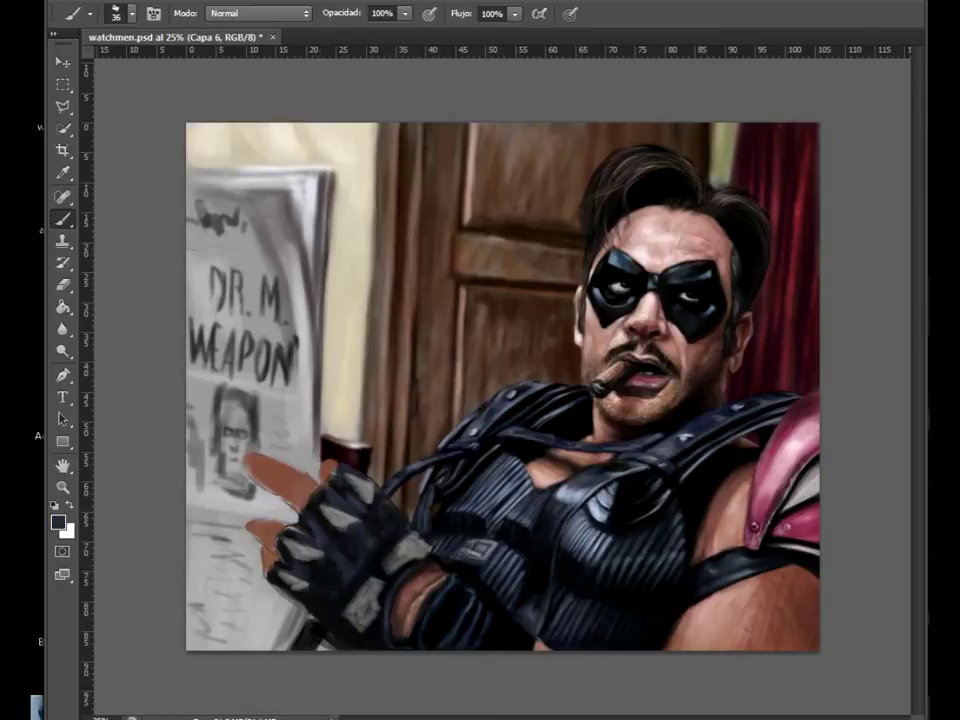
Detail the glove with black shadows between the metal plates, dark navy leather and small skin-coloured holes.
right_click(330, 468)
key("Return")
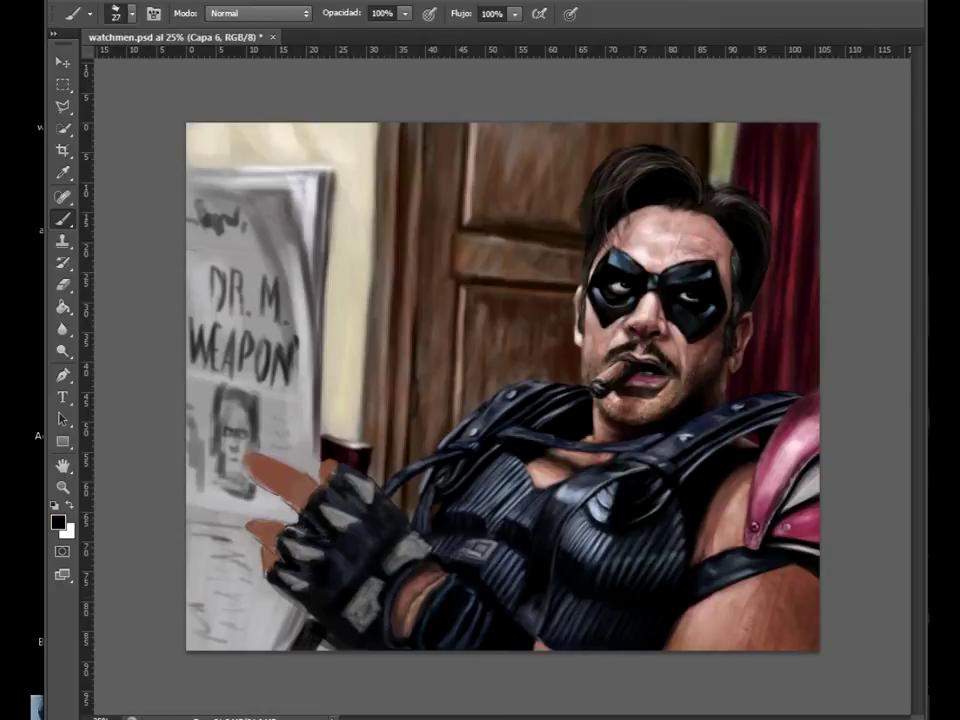
left_click(312, 450, "alt")
right_click(320, 351)
key("Return")
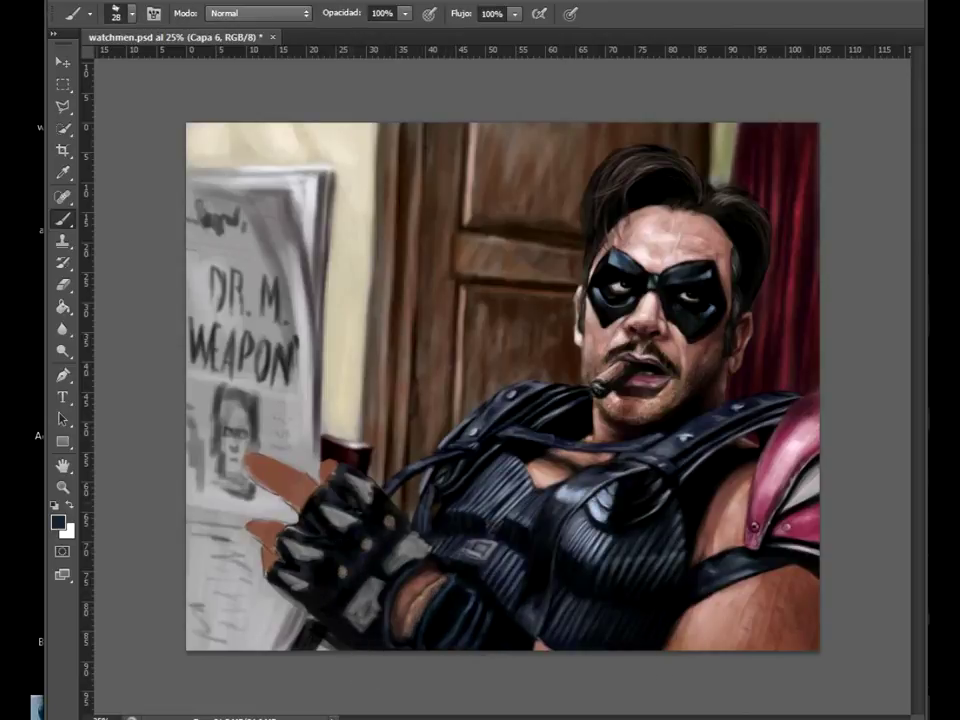
right_click(305, 384)
key("Return")
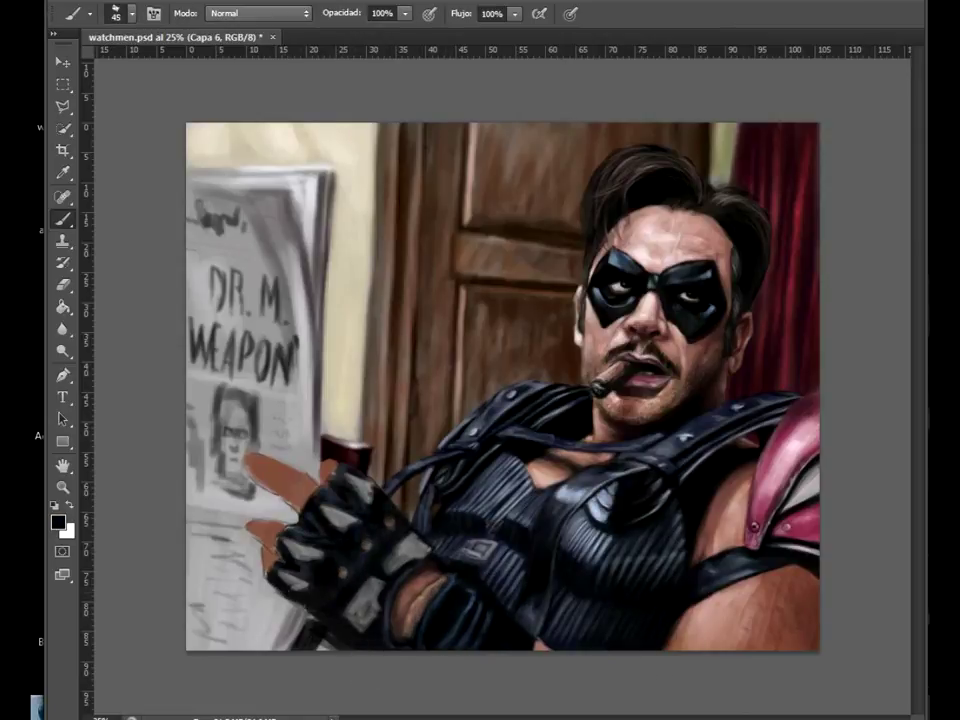
Deepen the blacks on the glove, sleeve and area beneath the hand using 38 px and 22 px brushes.
right_click(352, 470)
key("Return")
right_click(440, 478)
type("38")
key("Return")
right_click(480, 472)
type("22")
key("Return")
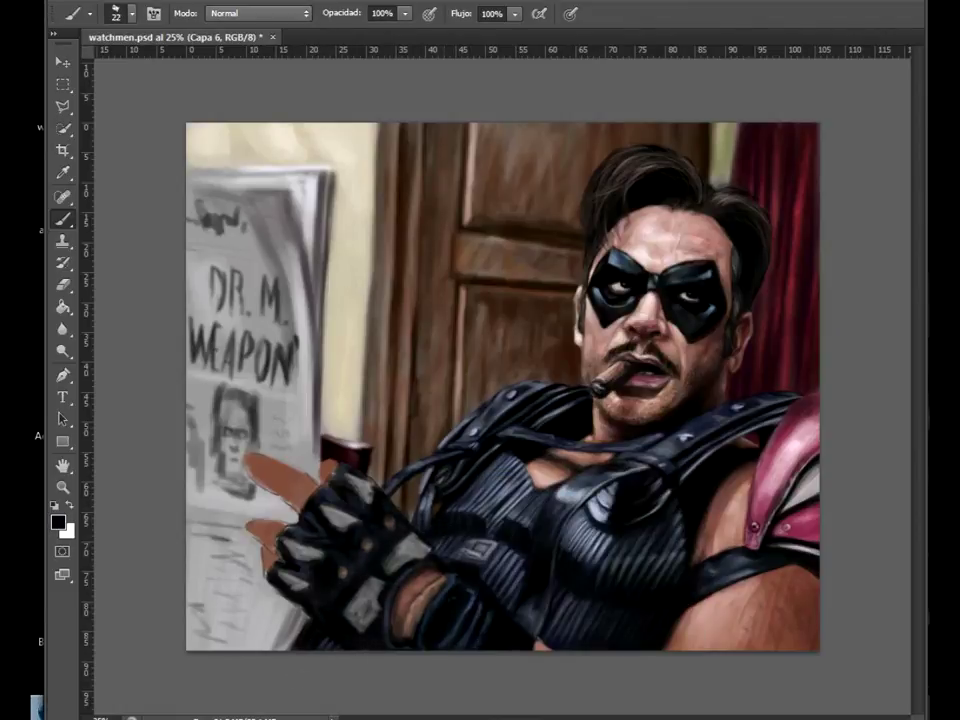
Model the extended index finger with sampled skin tones and pinkish highlights.
left_click(274, 439, "alt")
key("]")
key("]")
left_click_drag(250, 470, 310, 480)
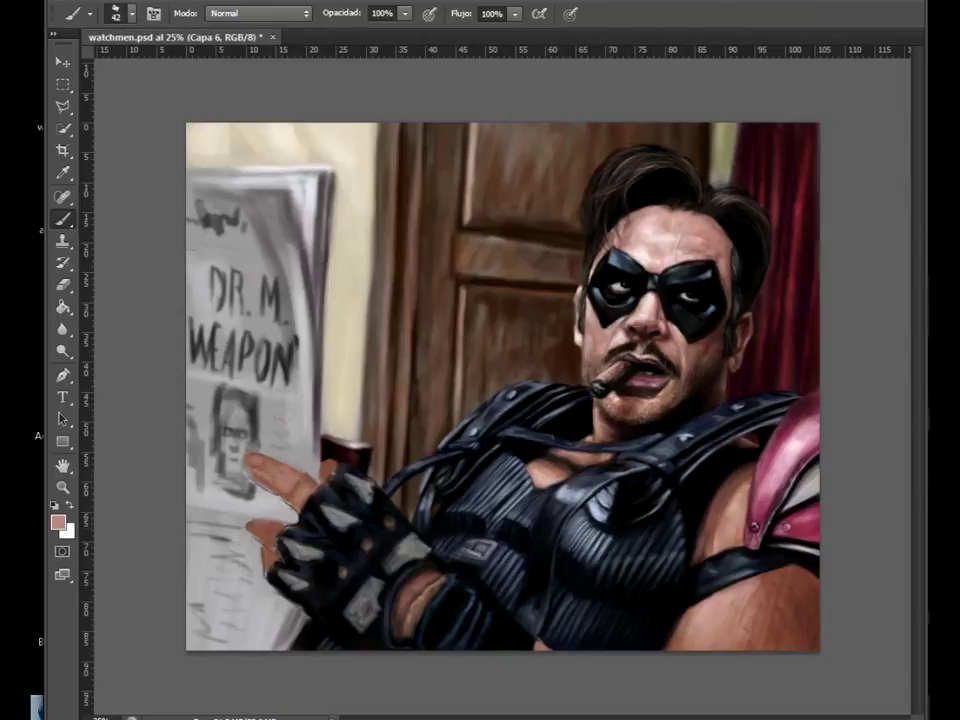
Shade the remaining fingers with dark reddish shadows and lighter skin highlights.
key("d")
key("]")
key("]")
key("]")
key("]")
key("]")
key("]")
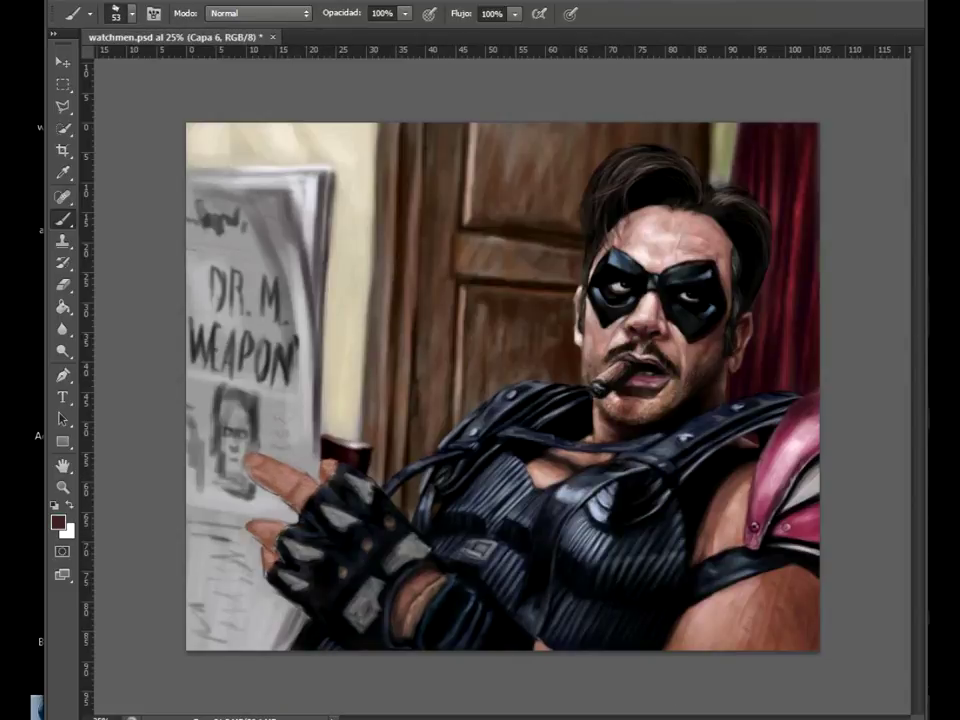
Darken the glove's outer edges and the gaps between its plates with soft black strokes.
key("[")
key("[")
key("[")
key("[")
key("[")
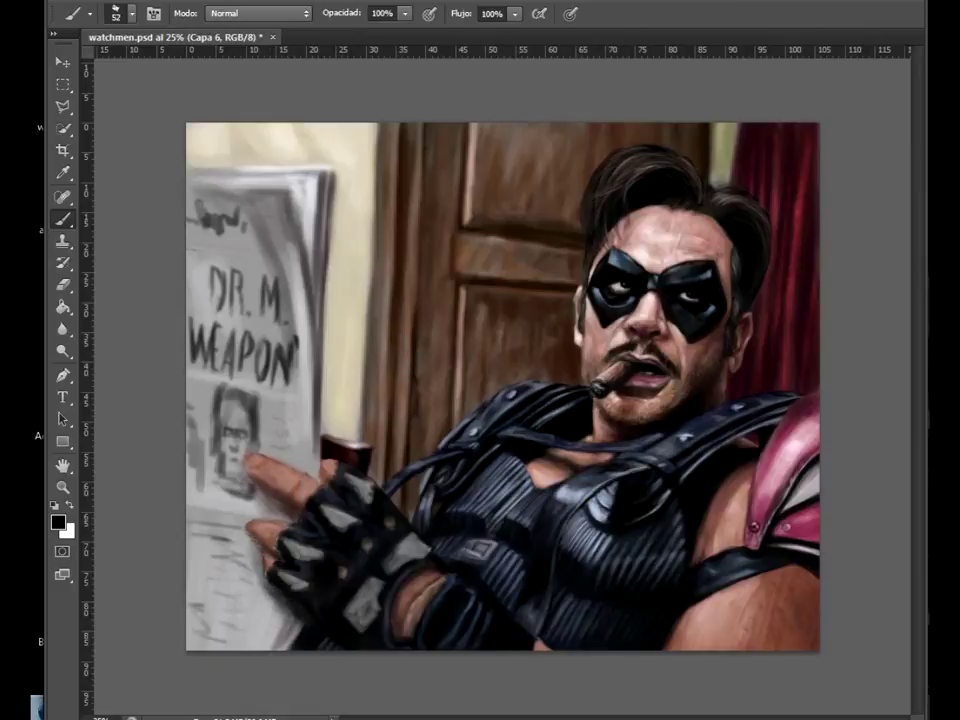
Brighten the extended index finger with sampled pinkish skin tones using a 35 px brush.
left_click(255, 462, "alt")
left_click_drag(260, 463, 298, 484)
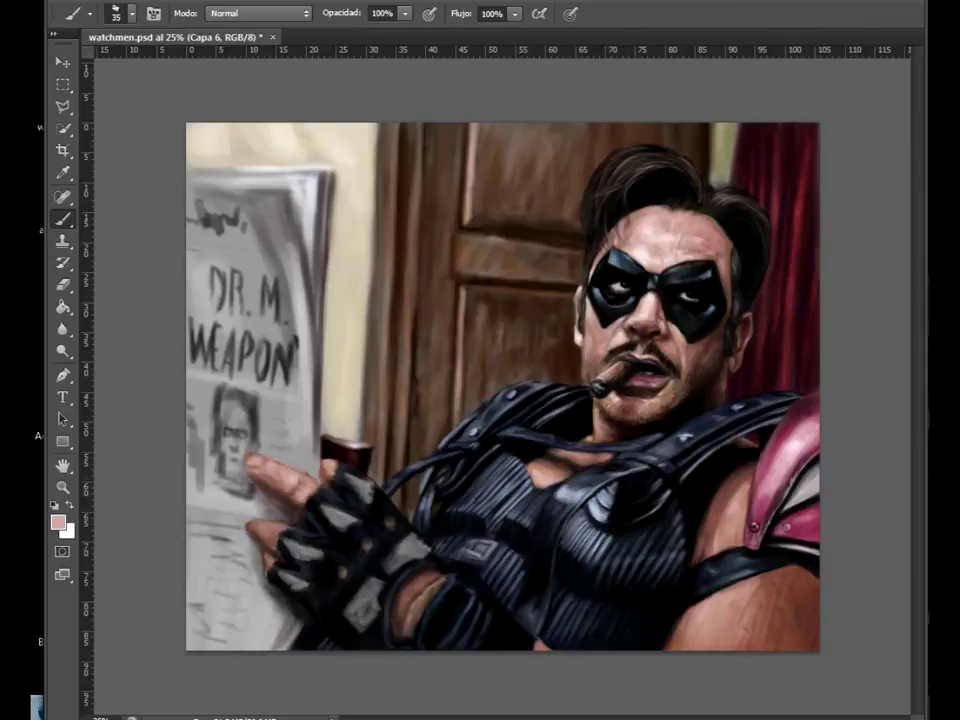
left_click(268, 362, "alt")
left_click(295, 488, "alt")
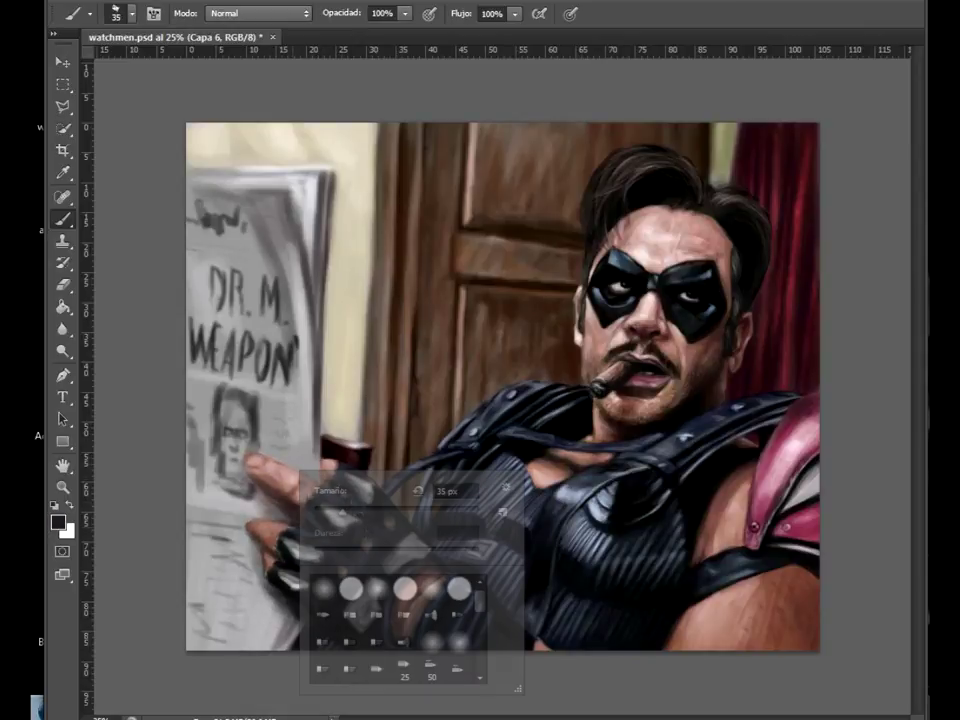
Add whitish highlights to the glove's knuckle plates with a 30 px brush.
right_click(285, 467)
type("30")
key("Return")
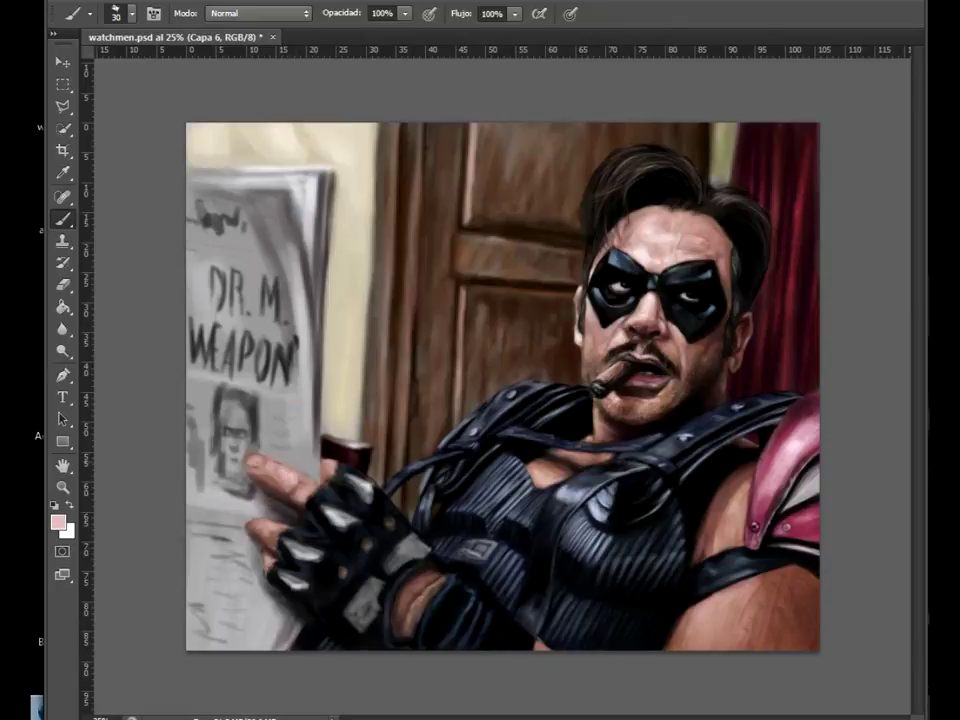
Paint blue reflections across the glove's dark leather and finger edges, varying the brush between 22, 59 and 20 px.
left_click(250, 355, "alt")
right_click(250, 352)
type("22")
key("Return")
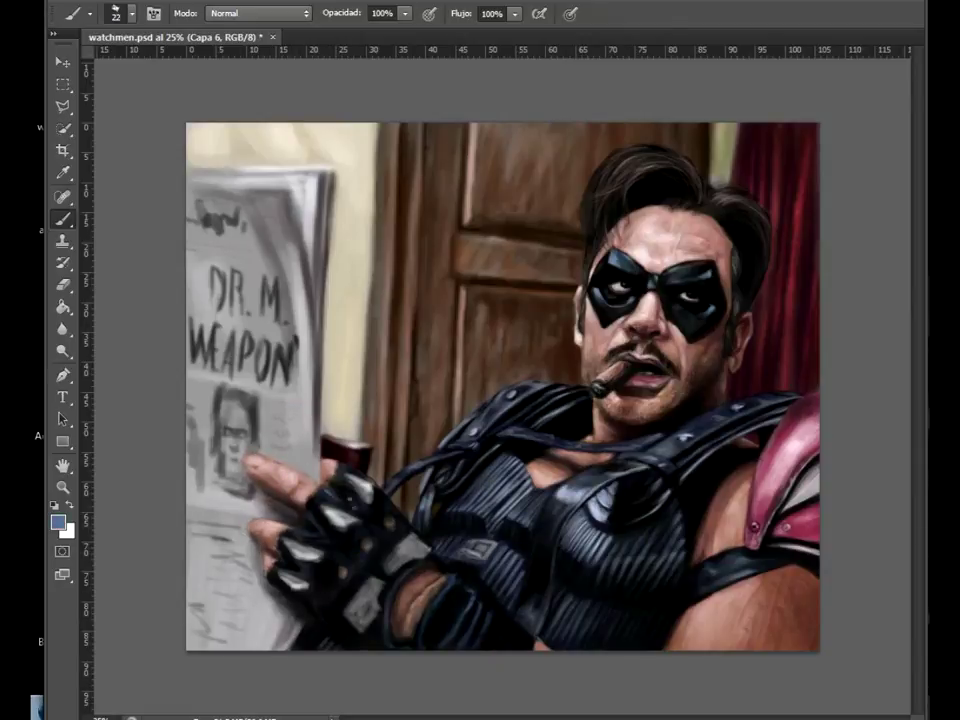
right_click(245, 352)
type("59")
key("Return")
right_click(327, 352)
type("20")
key("Return")
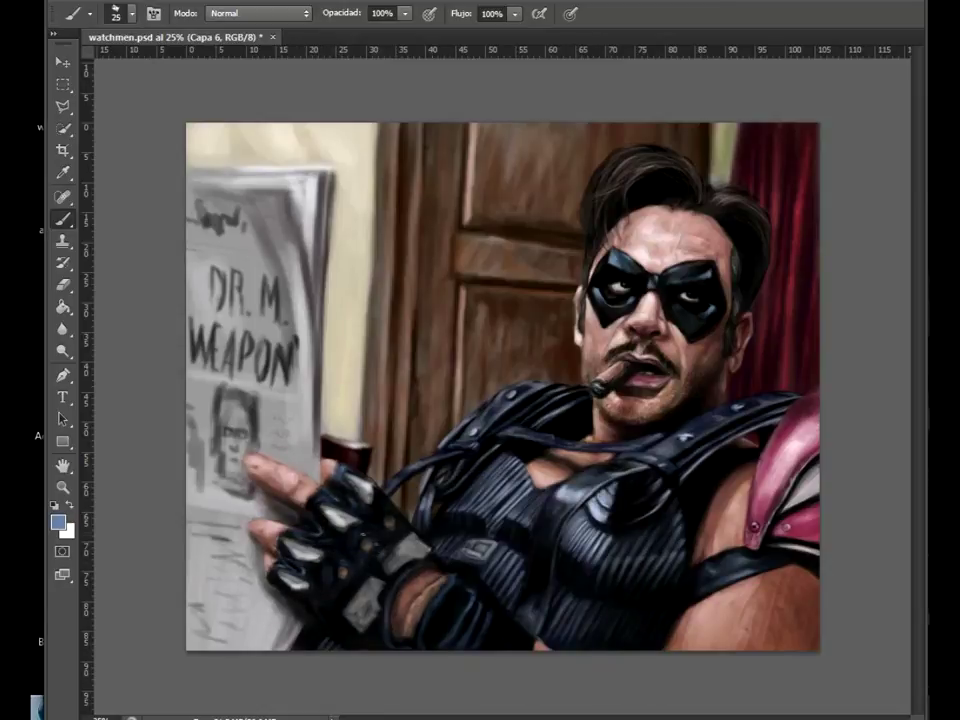
Deepen the glove's shadows between the plates and rivets with near-black strokes using a 25 px brush.
left_click(272, 478, "alt")
key("h")
key("b")
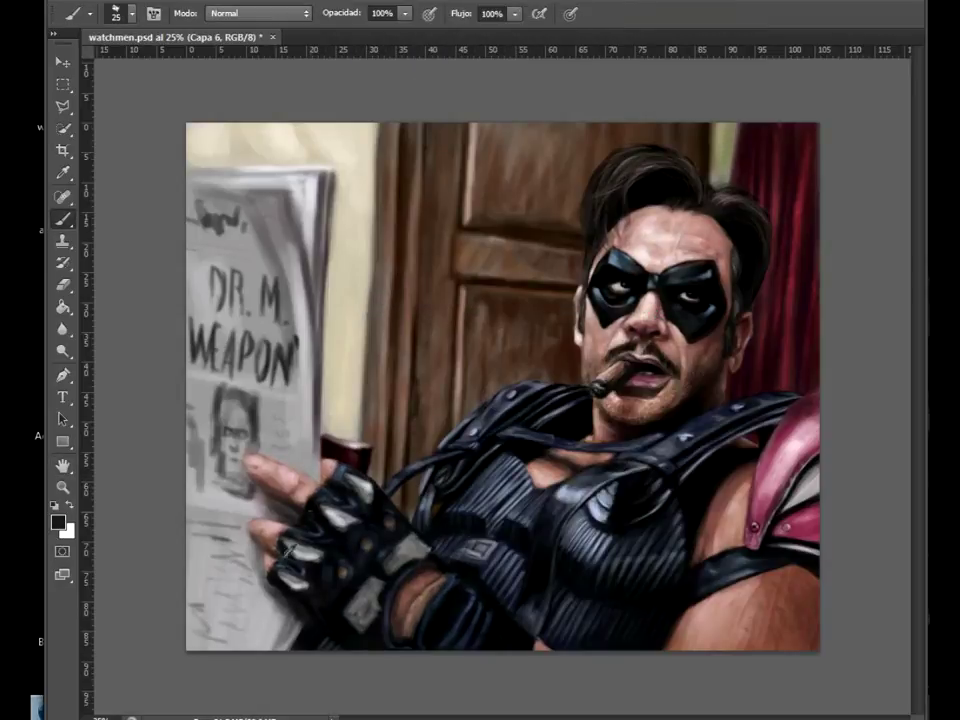
key("h")
key("b")
key("d")
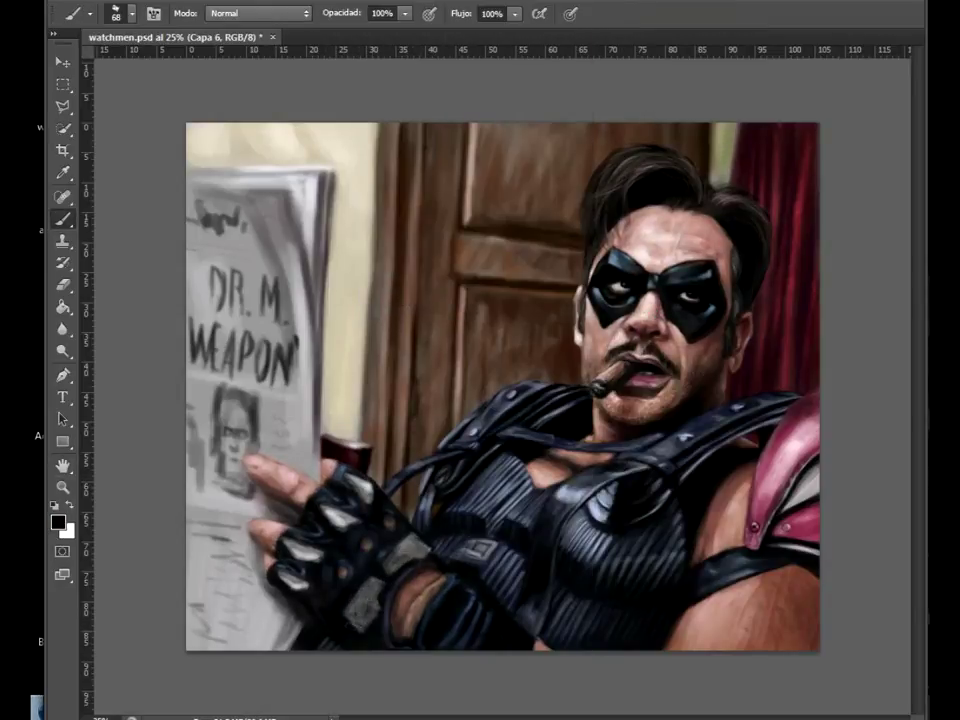
Block in the chest strap's square buckle with grey strokes on a separate layer, using 13 px and 15 px brushes.
key("alt+t")
key("Escape")
key("h")
key("b")
key("h")
key("b")
key("ctrl+plus")
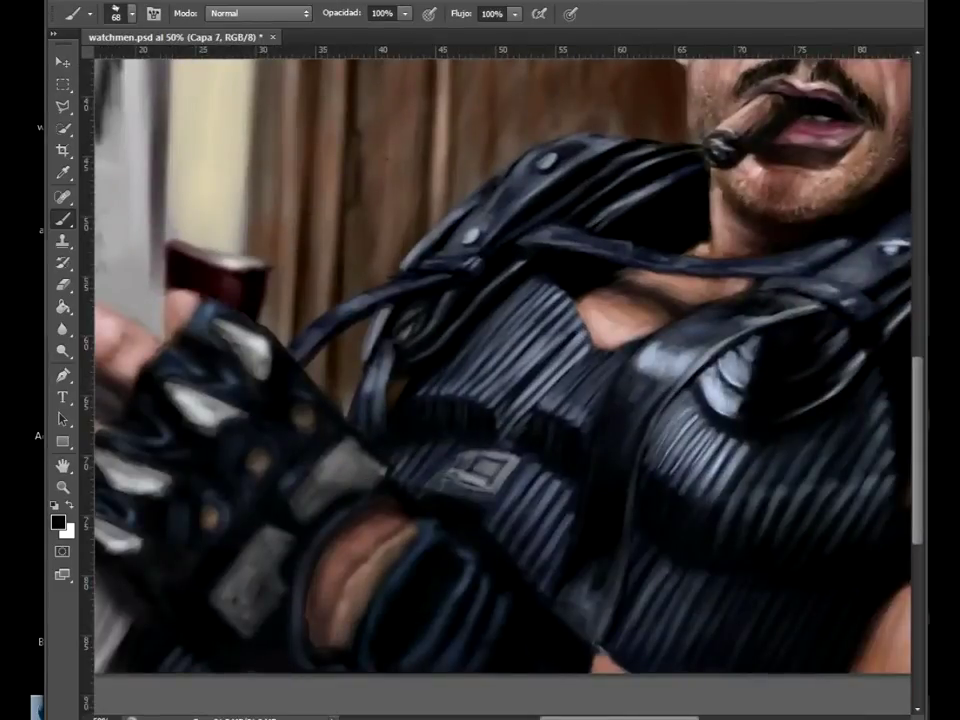
left_click_drag(455, 462, 510, 470)
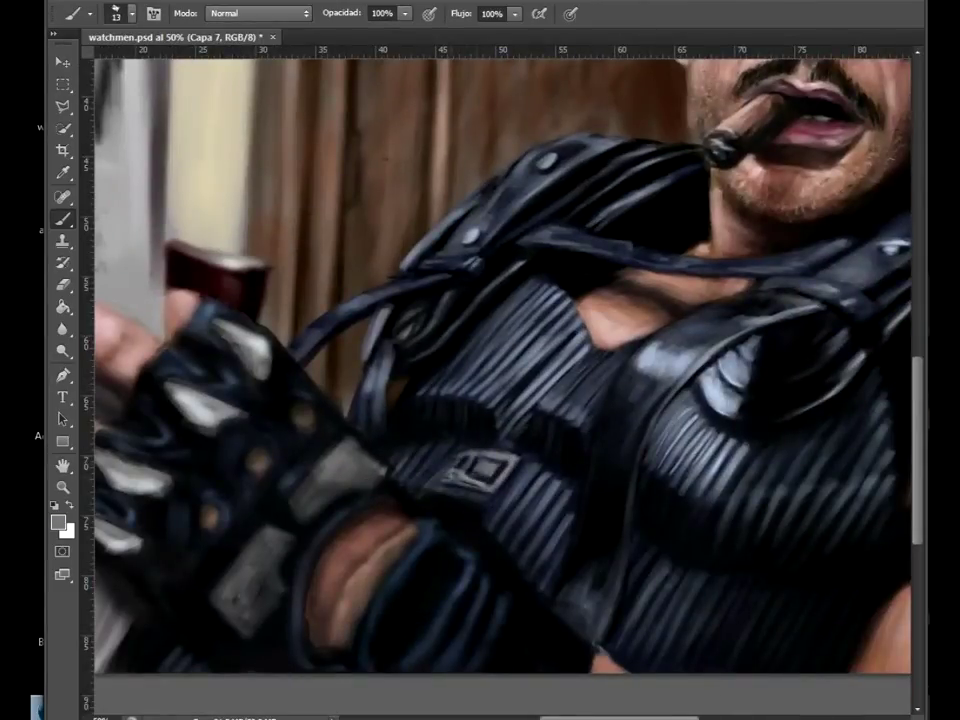
right_click(553, 461)
type("15")
key("Return")
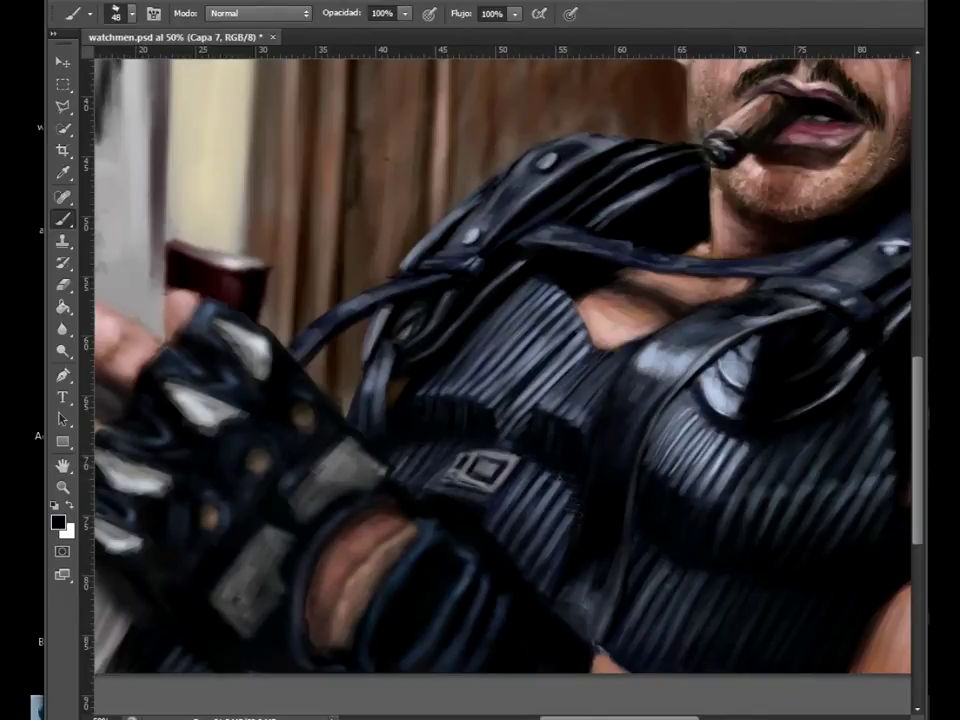
Brighten the buckle's frame with white and light grey strokes using an 11 px brush.
right_click(505, 400)
key("ctrl+minus")
right_click(561, 392)
type("11")
key("Return")
key("ctrl+plus")
key("ctrl+plus")
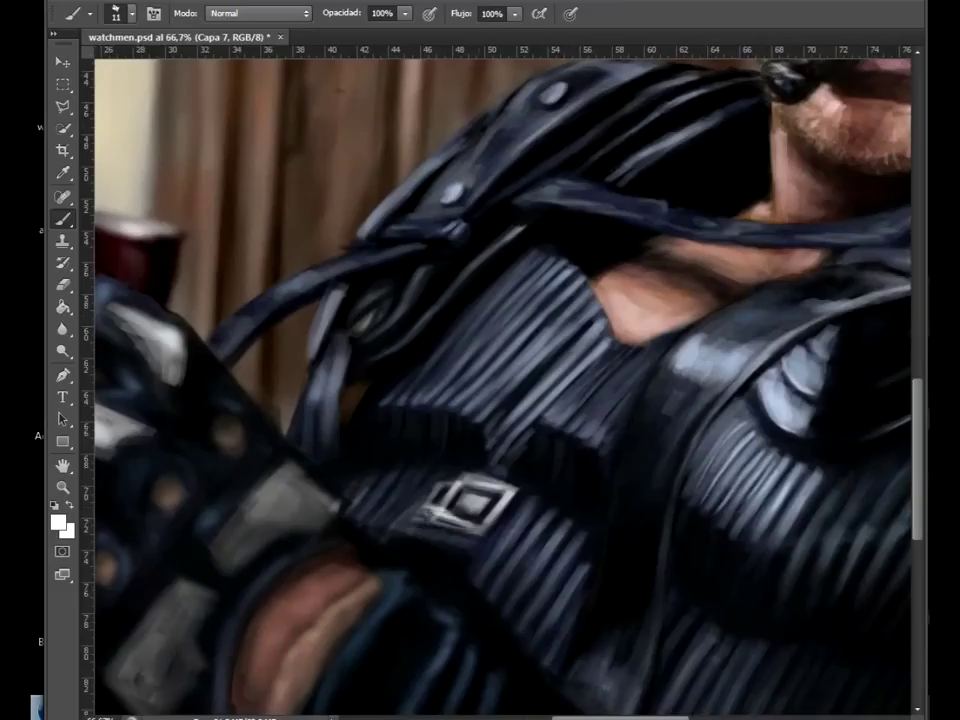
key("ctrl+minus")
key("ctrl+plus")
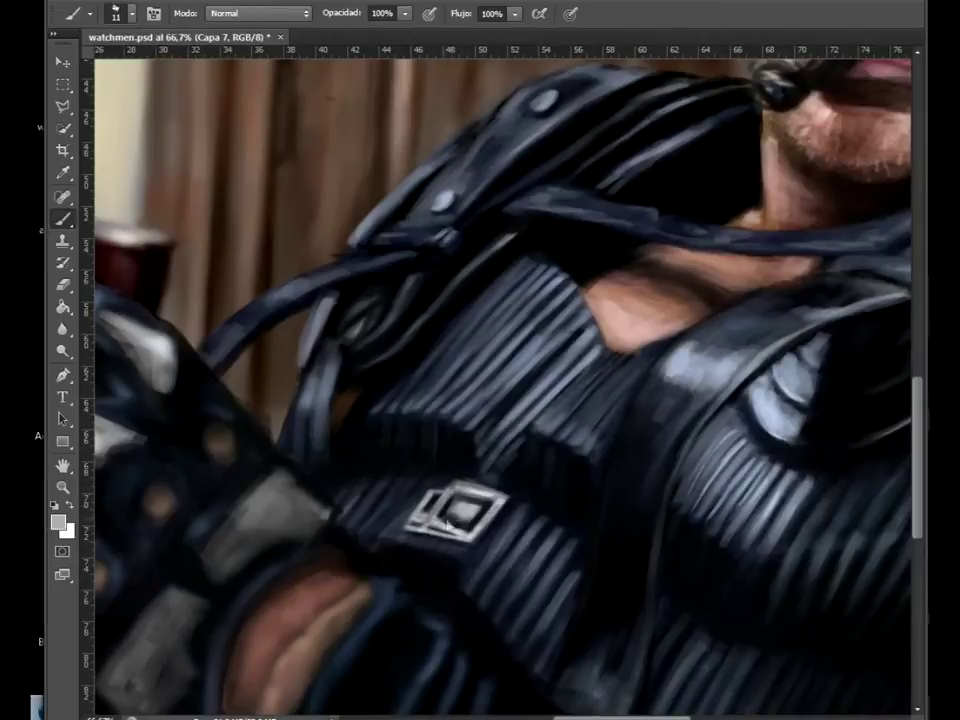
Sharpen the buckle's inner gaps and outer edges with dark strokes using a 12 px brush.
key("bracketright")
key("bracketright")
key("d")
key("ctrl+plus")
right_click(540, 478)
type("12")
key("Return")
key("d")
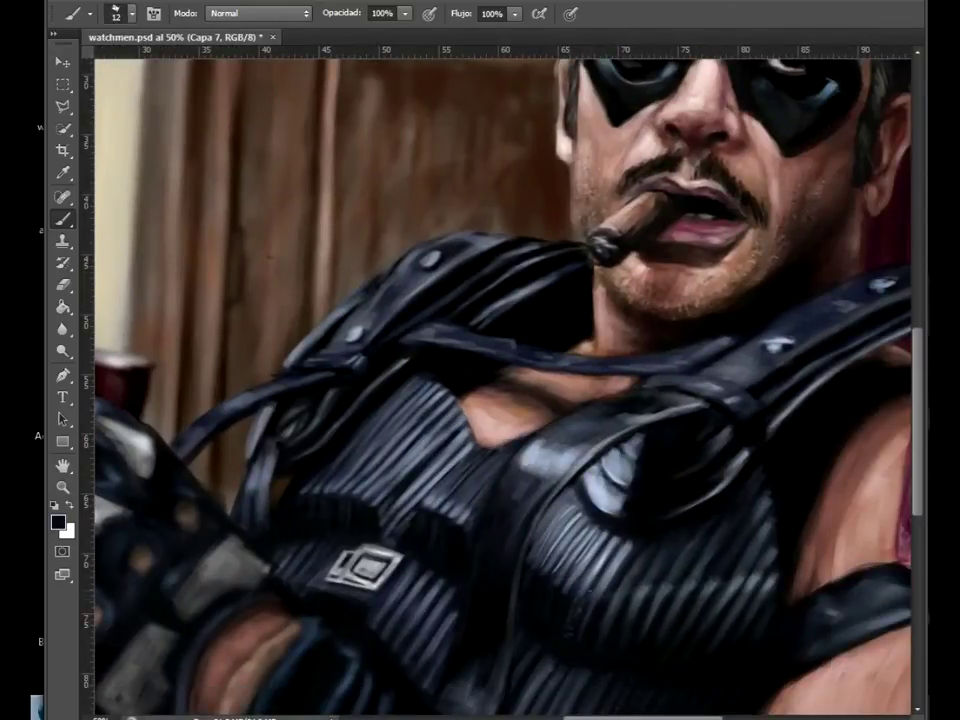
key("ctrl+minus")
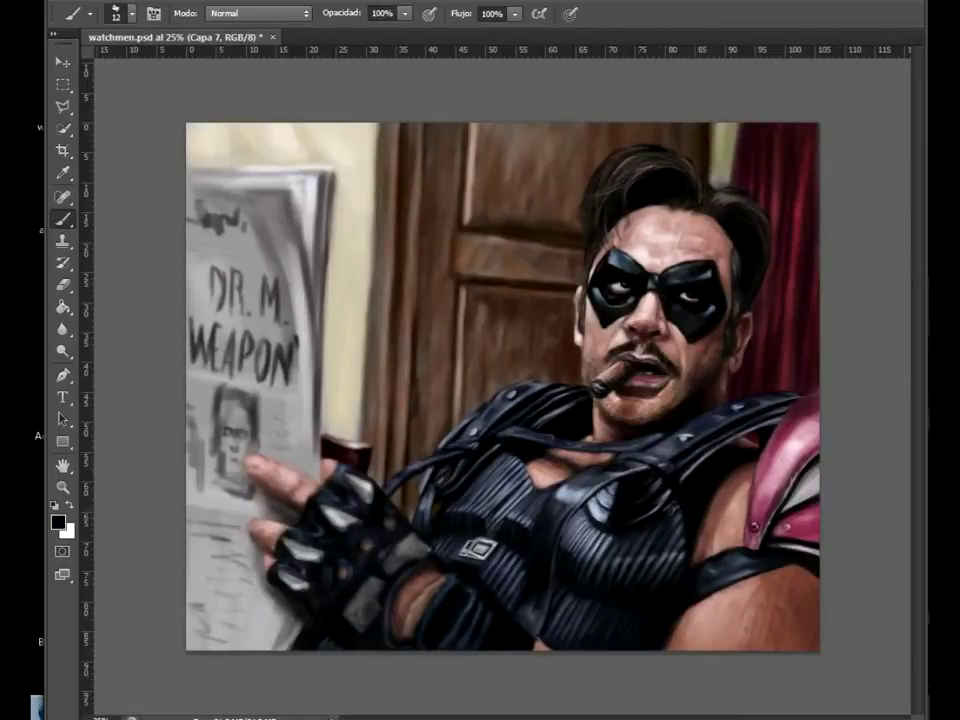
Refine the studs and highlights on the shoulder strap beside the pink pauldron with an 8 px brush in grey-blue tones.
key("ctrl+plus")
key("ctrl+plus")
key("ctrl+plus")
right_click(700, 490)
type("8")
key("Return")
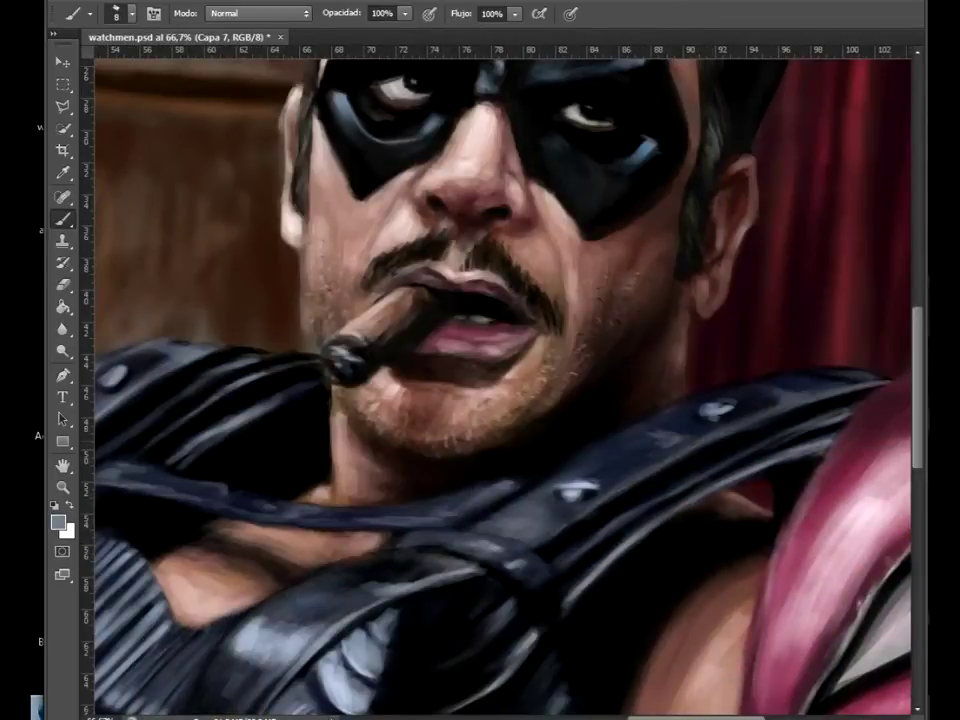
left_click(356, 374, "alt")
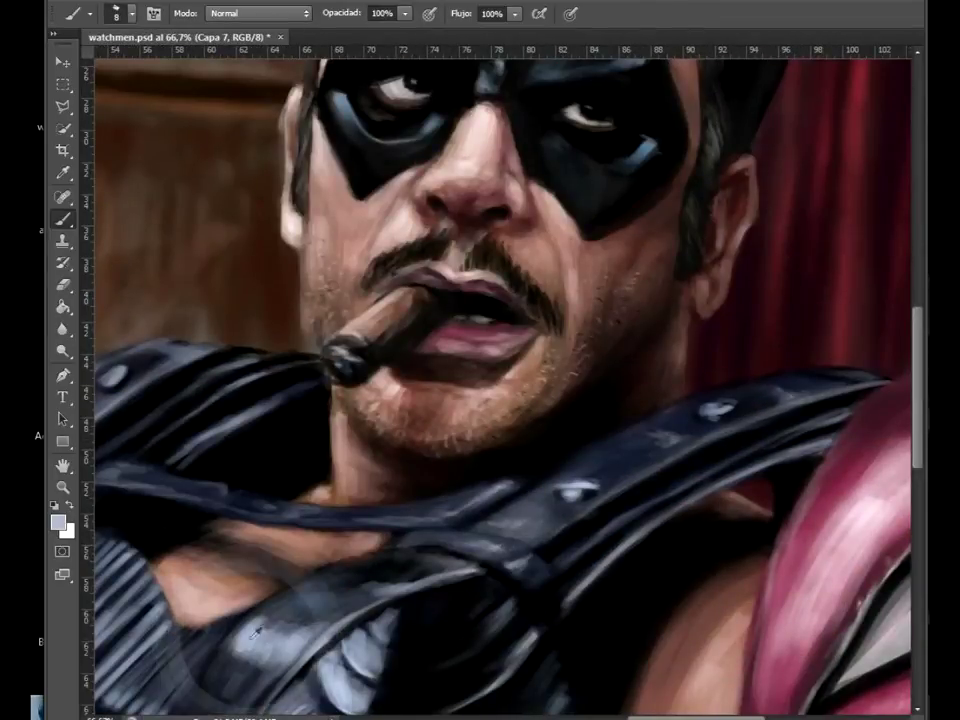
Add fine light blue highlights to the studs and edges of the shoulder pad beside the door using a 5 px brush.
key("ctrl+minus")
key("ctrl+plus")
key("ctrl+plus")
right_click(380, 468)
type("5")
key("Return")
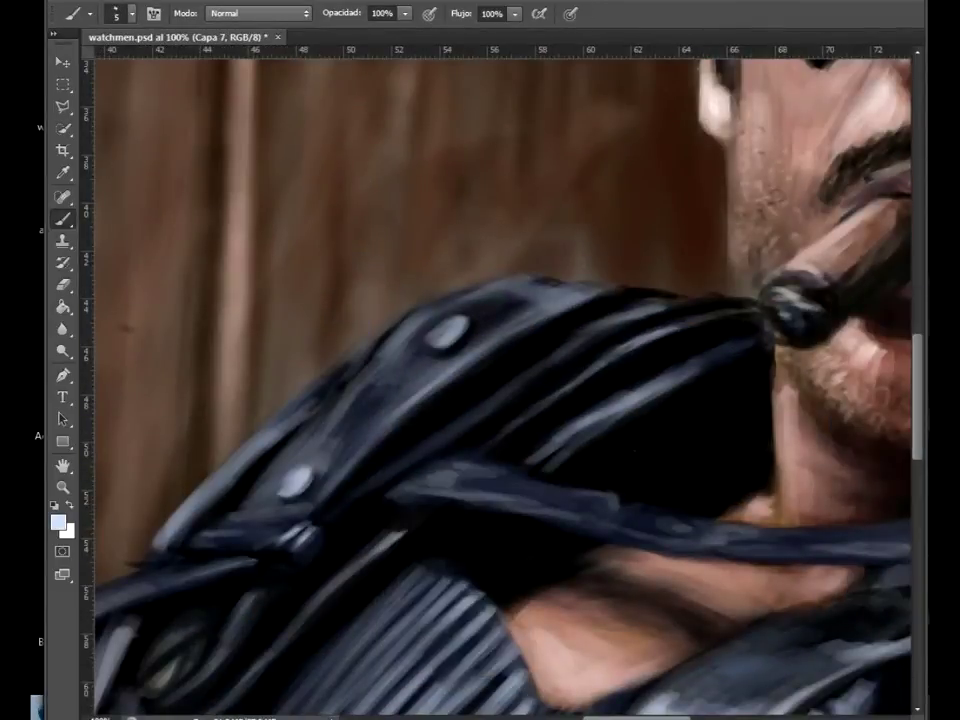
key("ctrl+minus")
key("ctrl+minus")
key("ctrl+minus")
key("ctrl+minus")
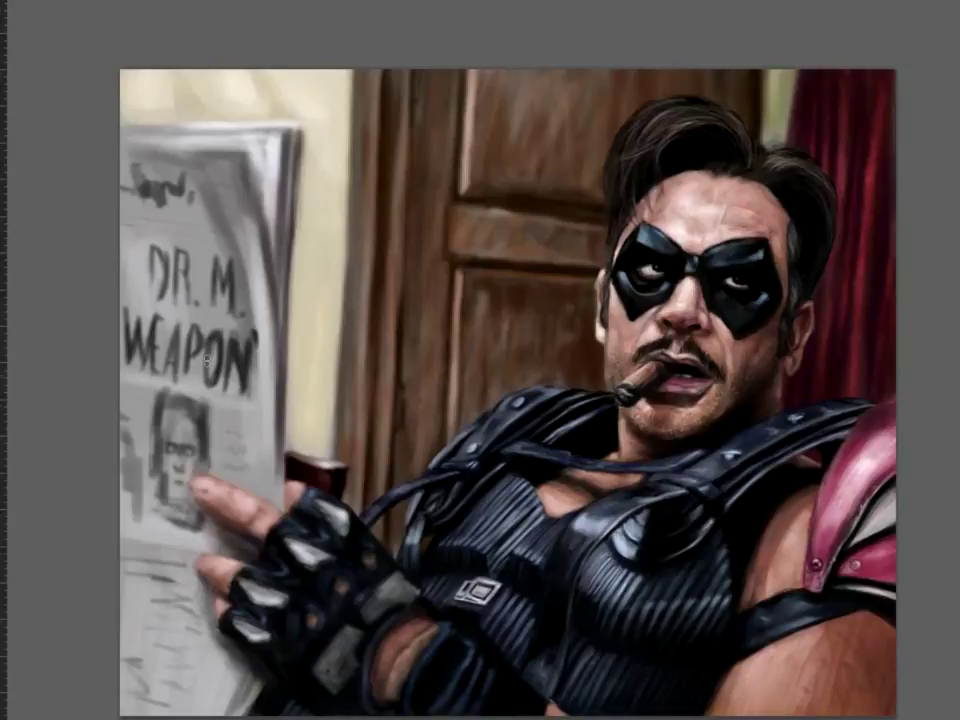
Shade the cropped picture at the newspaper's outer edge and repaint its masthead lettering in dark grey.
right_click(150, 484)
left_click_drag(128, 520, 125, 385)
right_click(182, 210)
left_click_drag(165, 178, 132, 192)
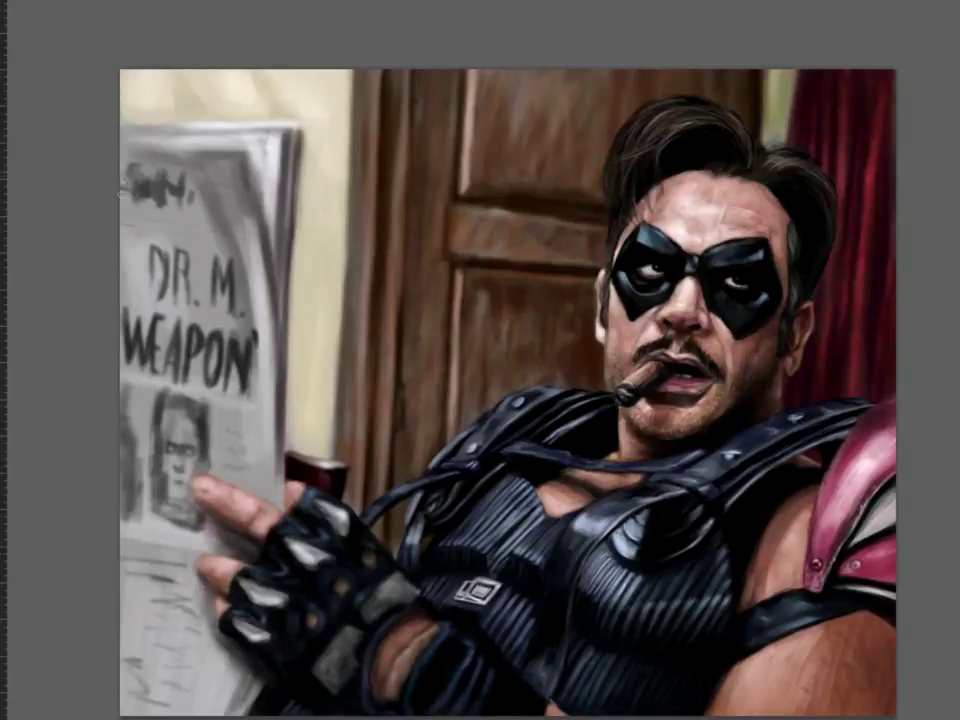
Scribble text lines beside the newspaper portrait and in the lower column, and lighten the paper between the sections.
mouse_move(222, 430)
left_mouse_down()
mouse_move(256, 440)
mouse_move(255, 458)
left_mouse_up()
mouse_move(137, 562)
left_mouse_down()
mouse_move(160, 601)
mouse_move(194, 608)
mouse_move(161, 632)
mouse_move(198, 652)
left_mouse_up()
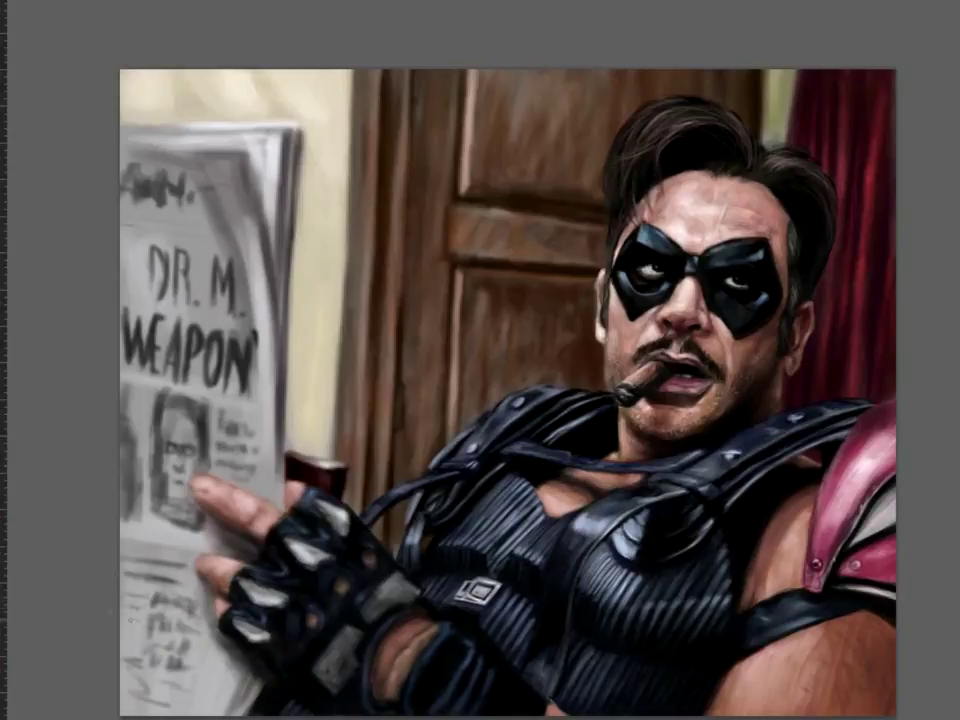
right_click(228, 372)
key("Return")
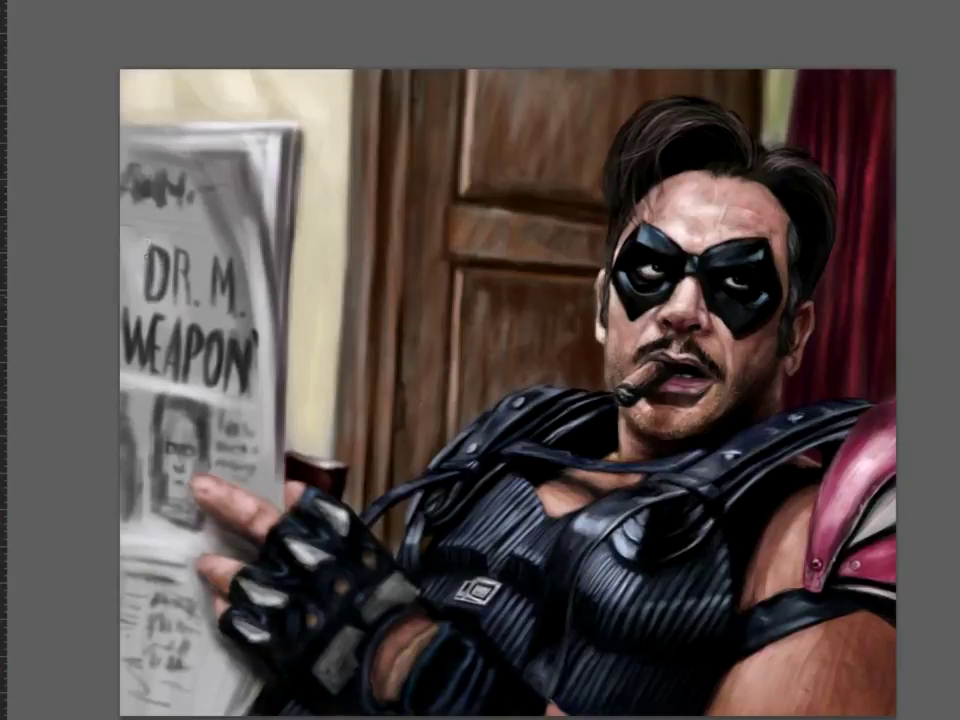
left_click_drag(160, 234, 158, 193)
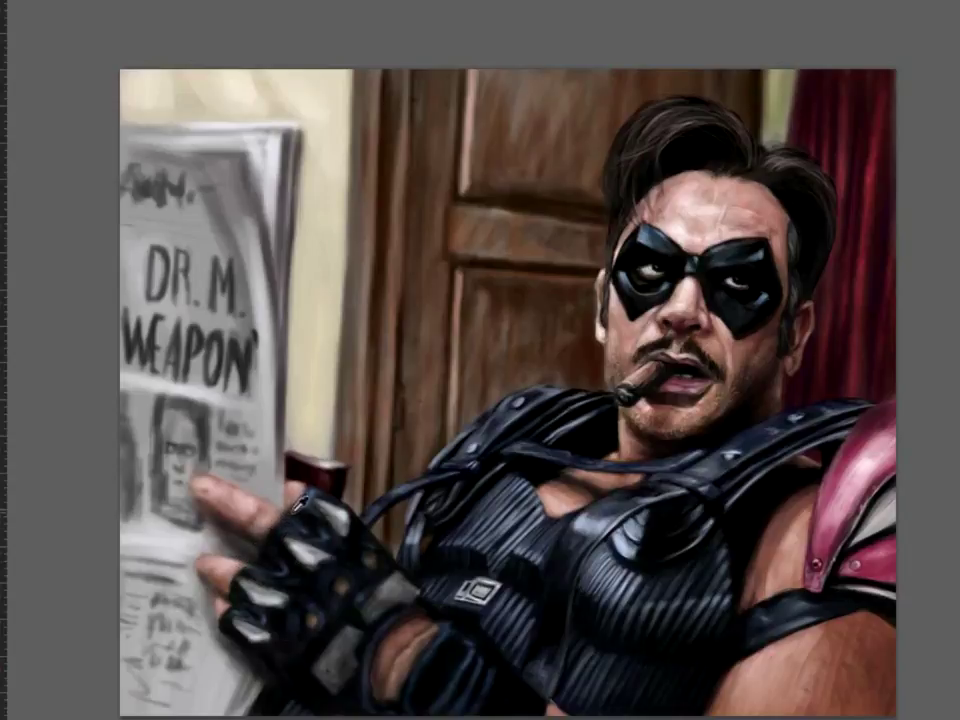
Touch up the fingertips with sampled skin tones and darken the glove's plates near the wrist.
left_click(205, 577, "alt")
left_click(205, 577, "alt")
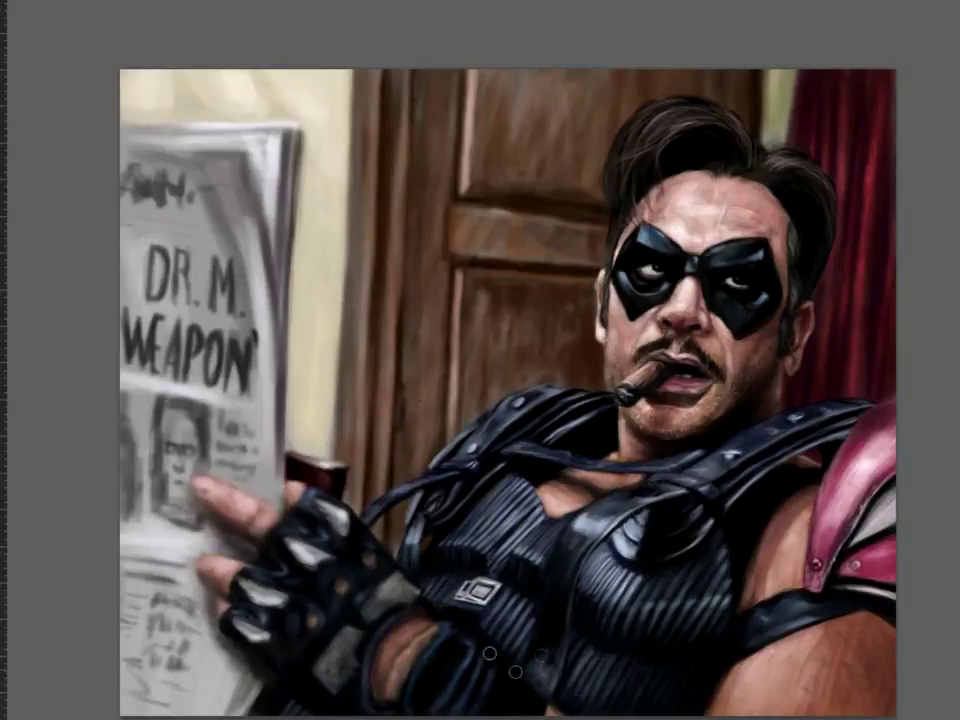
left_click(467, 610, "alt")
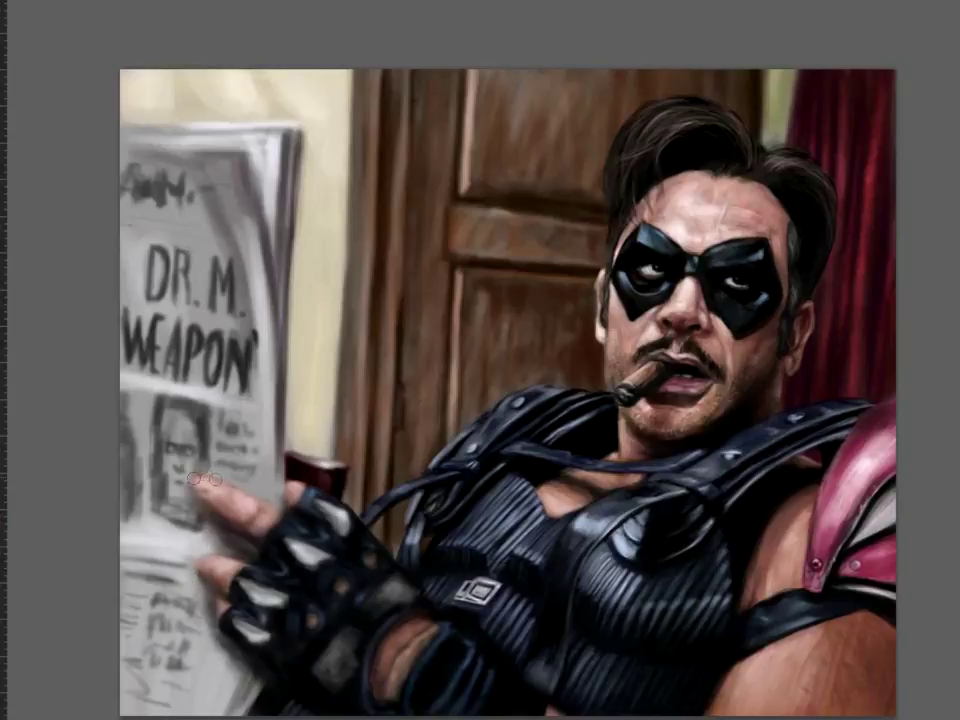
right_click(199, 481)
key("Escape")
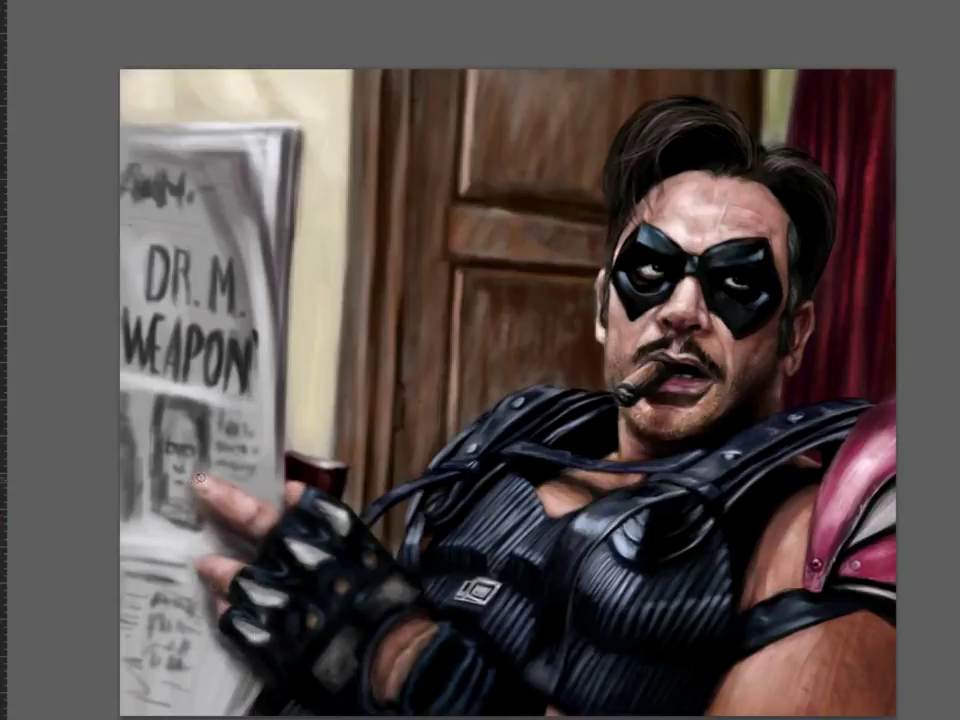